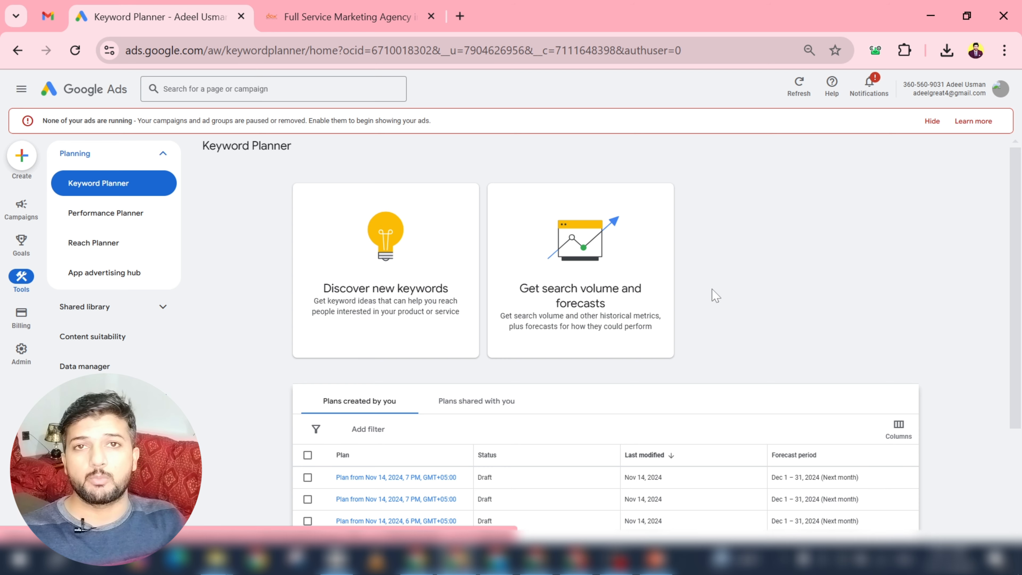
# Review the services on the marketing agency's website, and start discovering new keywords in Google Ads Keyword Planner.
pyautogui.click(323, 16)
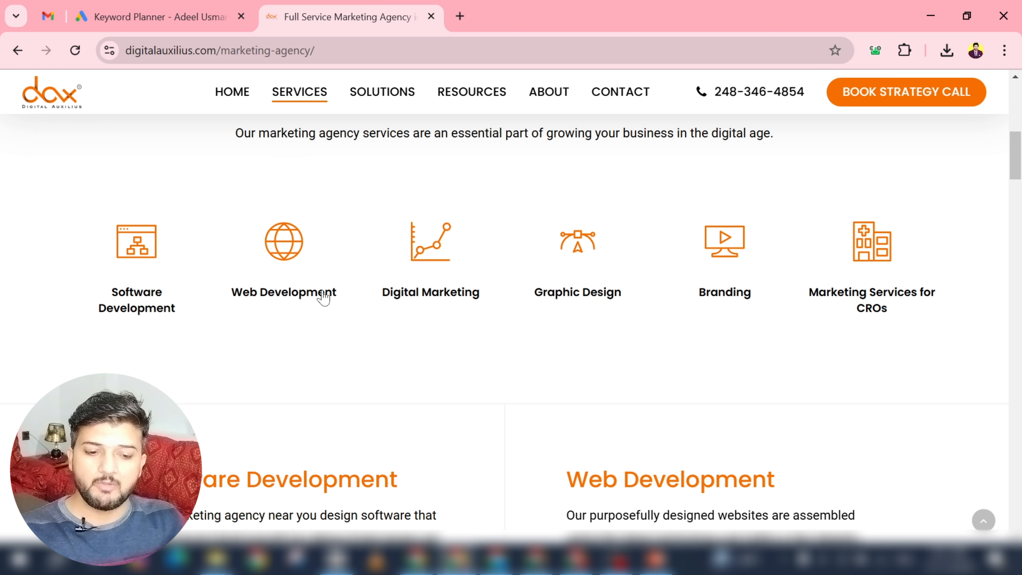
pyautogui.click(191, 12)
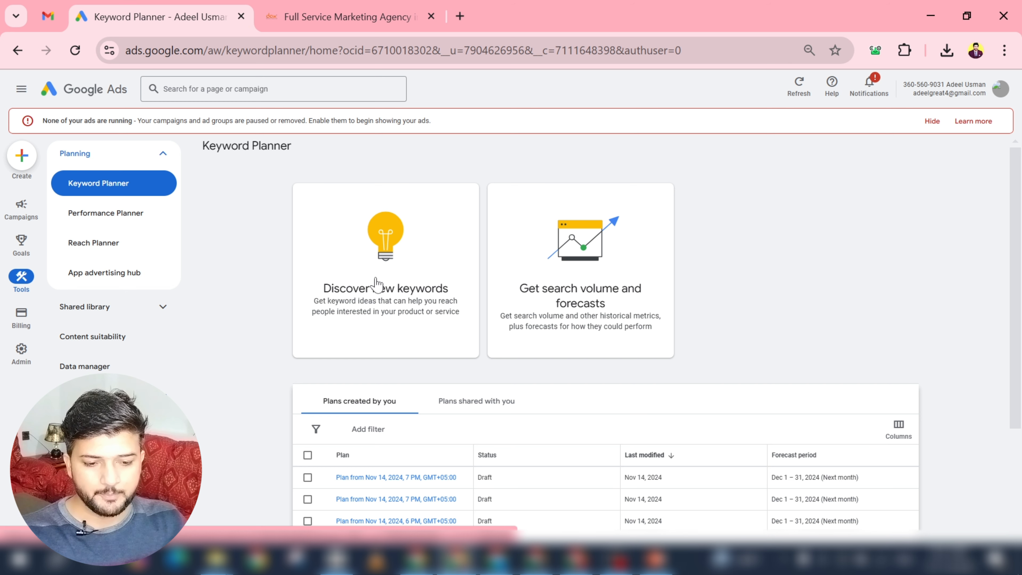
pyautogui.click(406, 298)
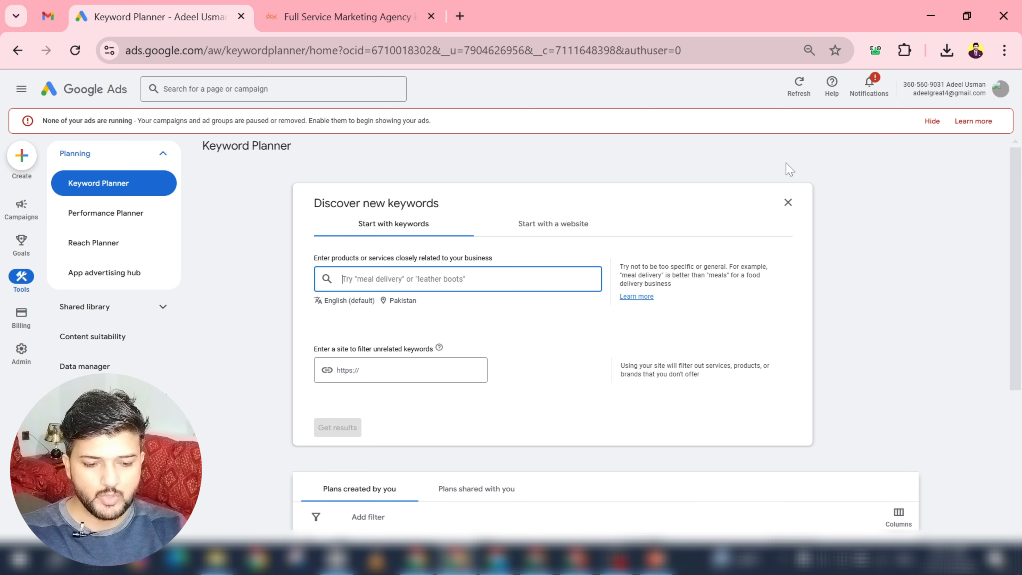
# Get keyword ideas for "website development company".
pyautogui.write('web')
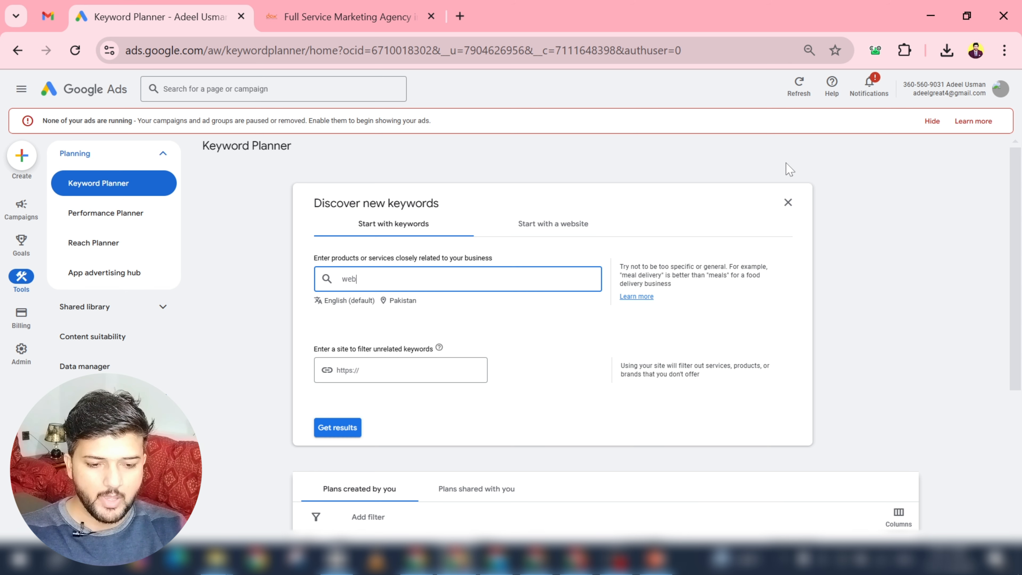
pyautogui.write('st')
pyautogui.press('BackSpace')
pyautogui.write('ite')
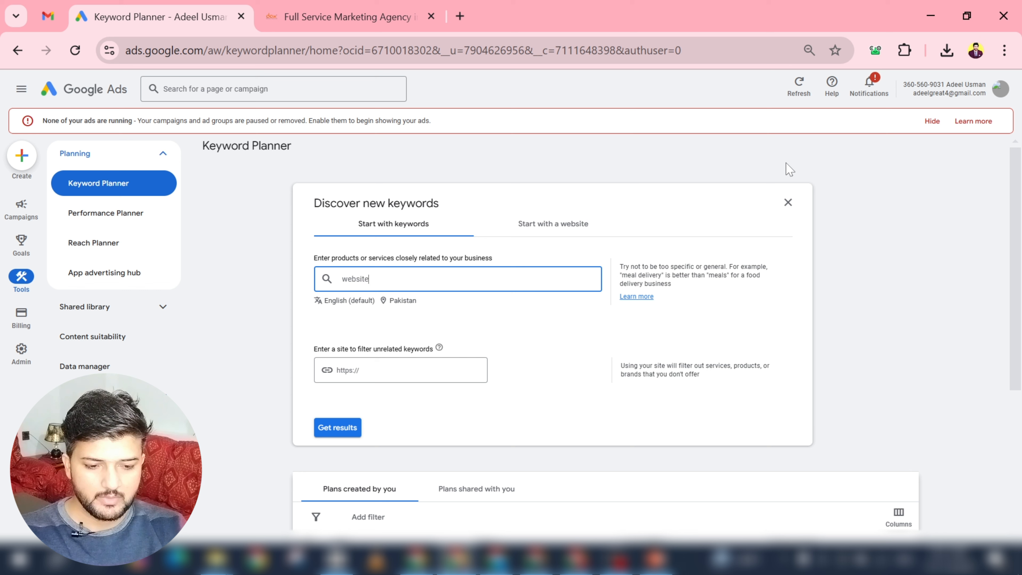
pyautogui.write(' develo9p')
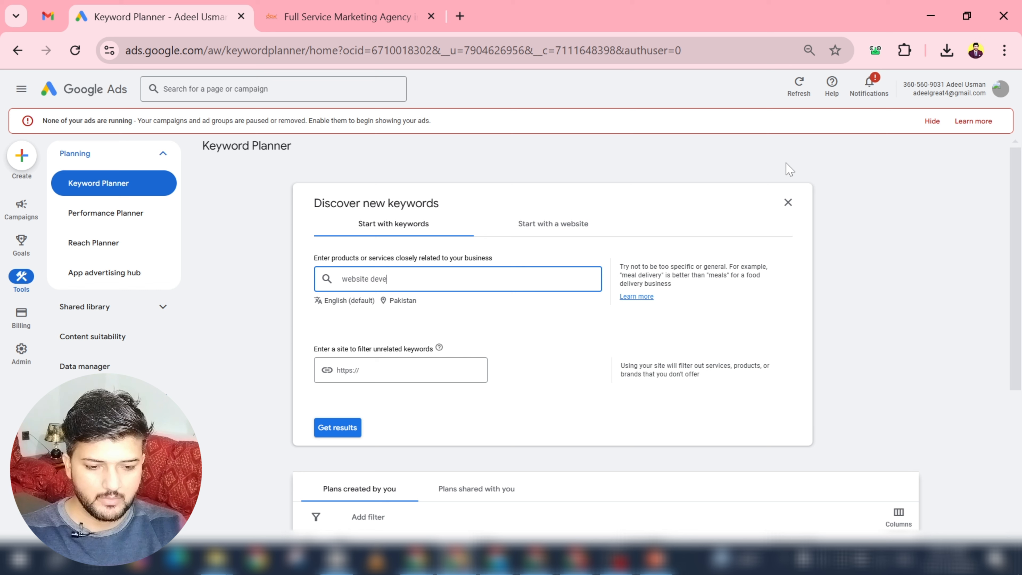
pyautogui.press('BackSpace')
pyautogui.press('BackSpace')
pyautogui.write('pme')
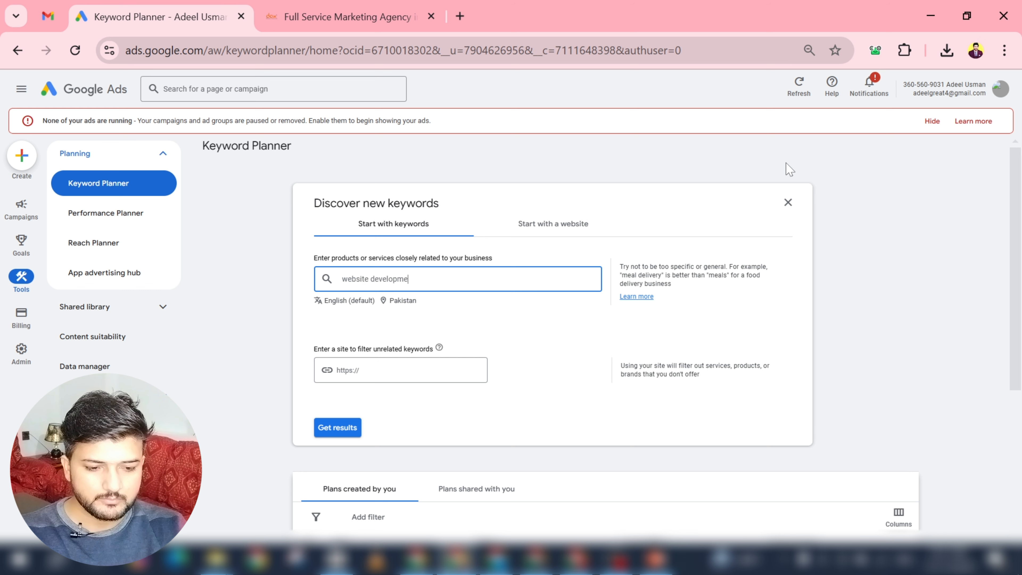
pyautogui.write('nt company')
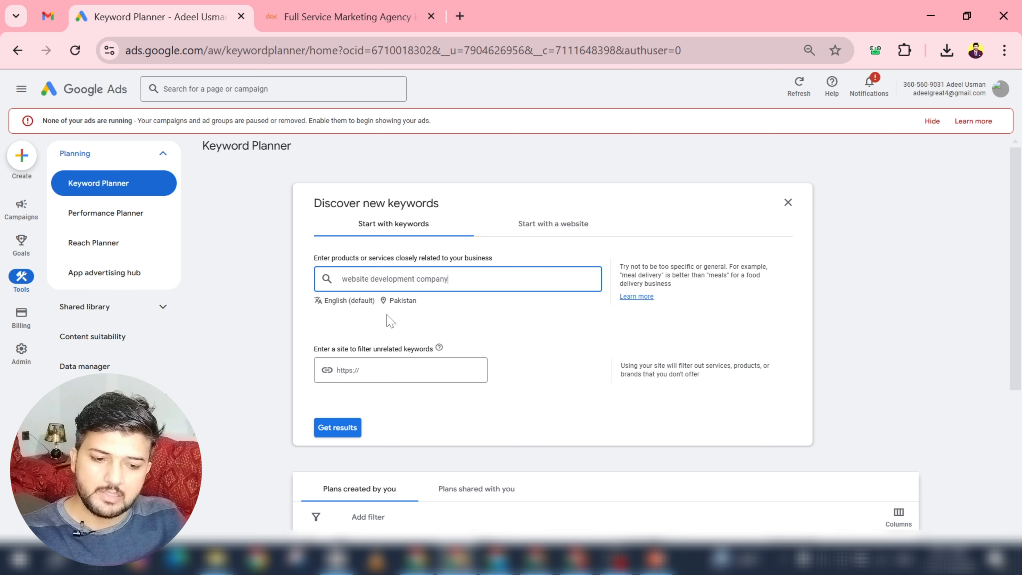
pyautogui.click(342, 429)
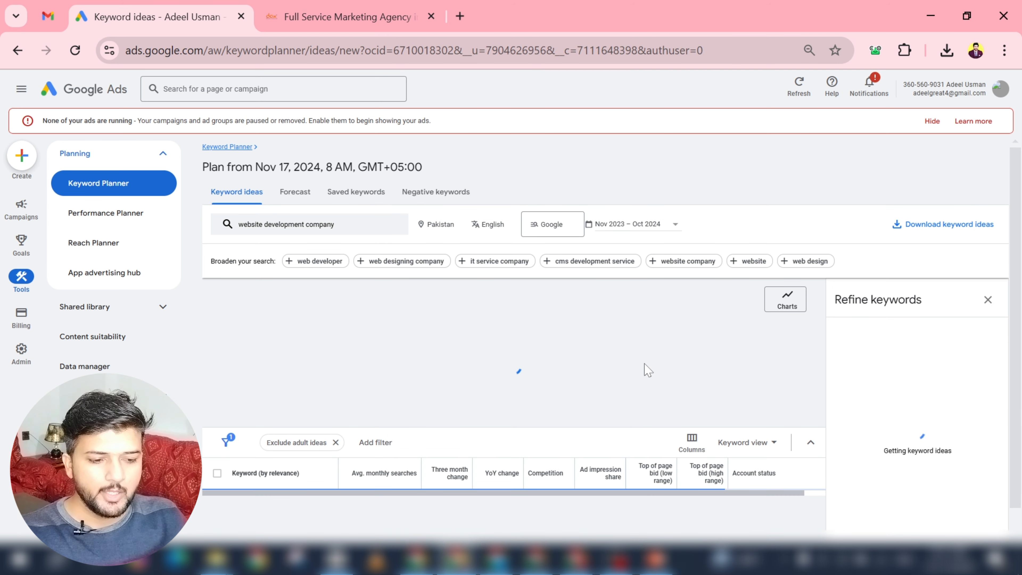
# Export the keyword ideas to Google Sheets in My Drive and open the exported sheet.
pyautogui.scroll(-5, 681, 476)
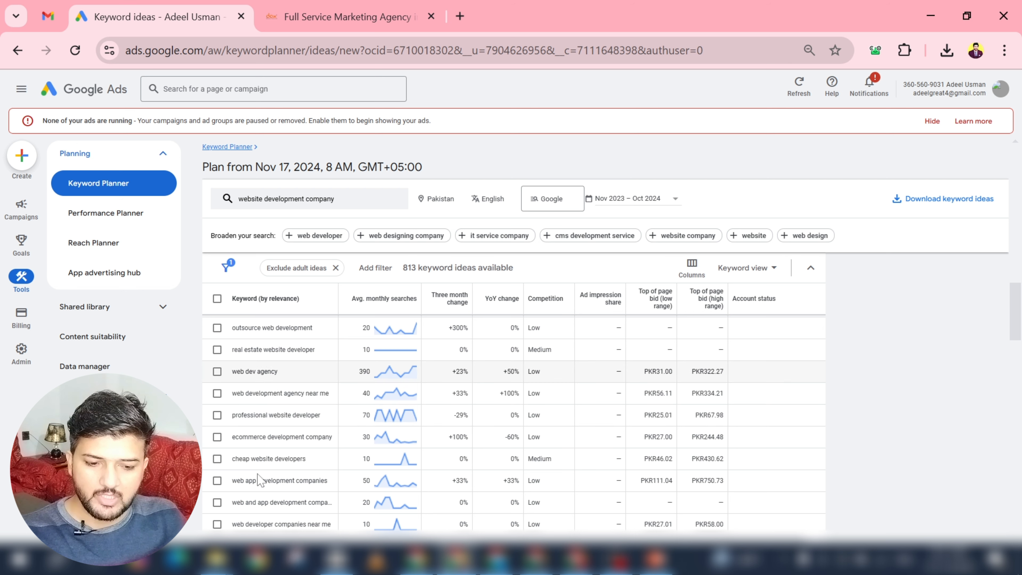
pyautogui.scroll(-10, 261, 377)
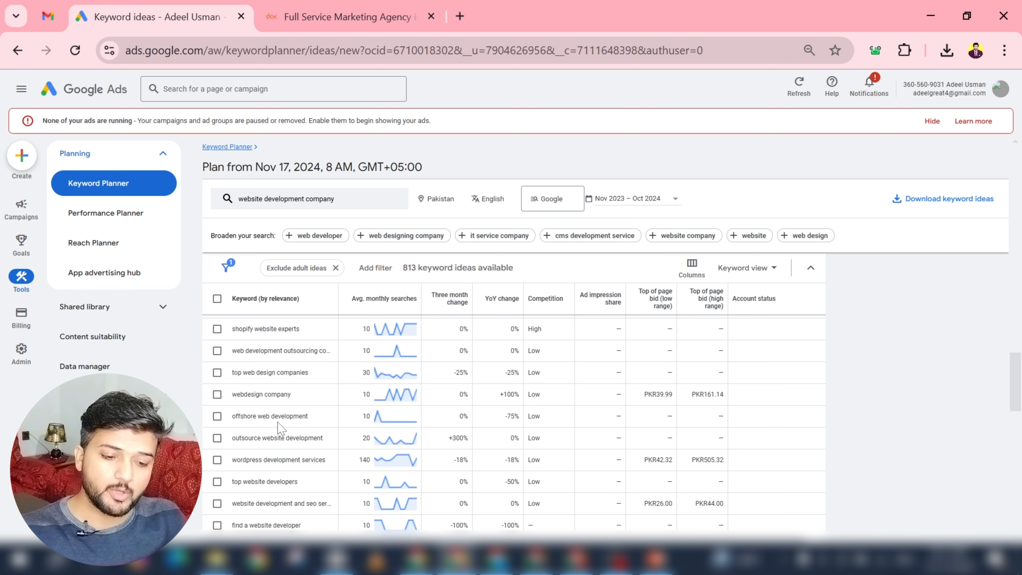
pyautogui.scroll(5, 486, 378)
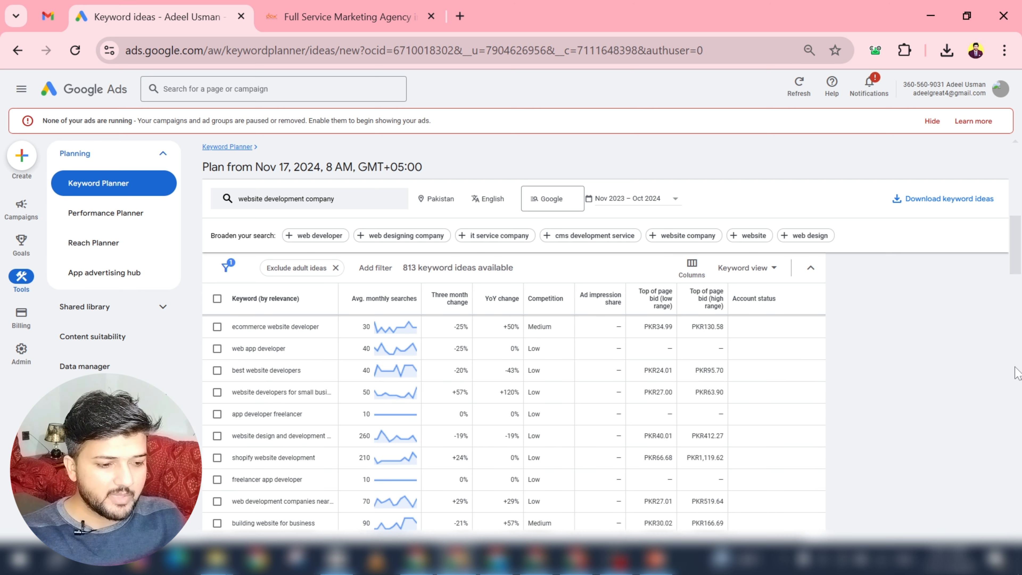
pyautogui.click(960, 202)
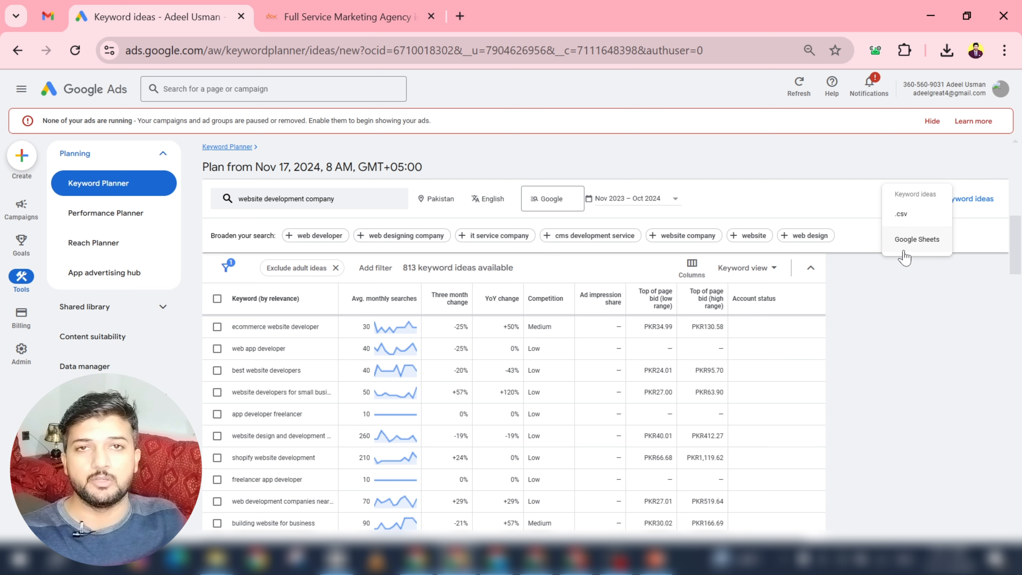
pyautogui.click(908, 241)
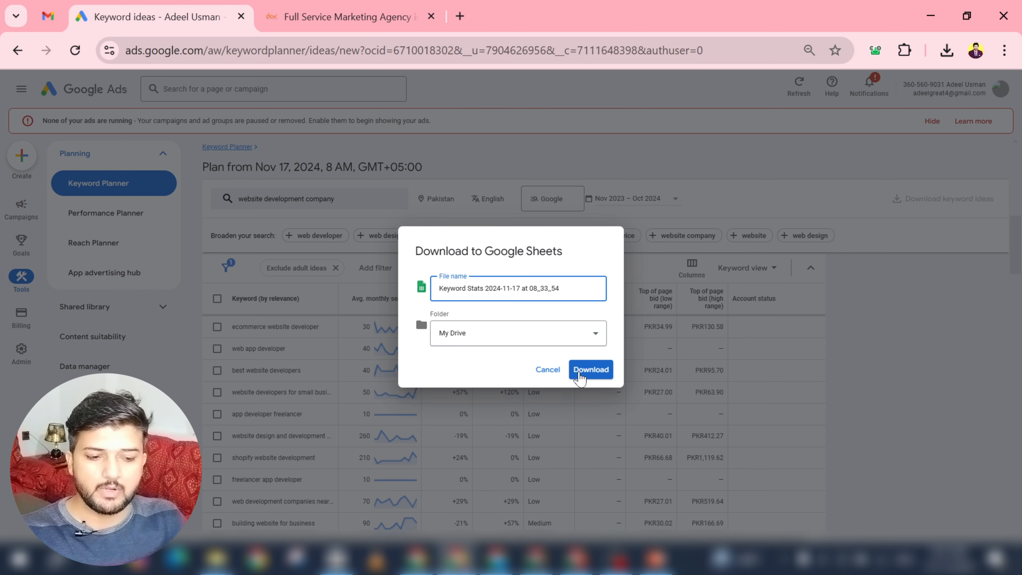
pyautogui.click(580, 374)
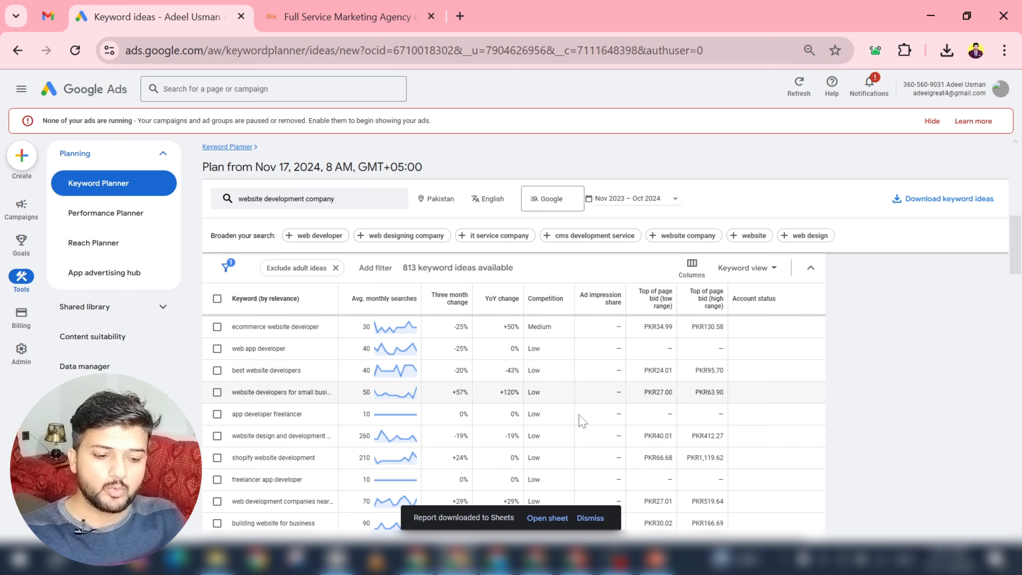
pyautogui.click(551, 519)
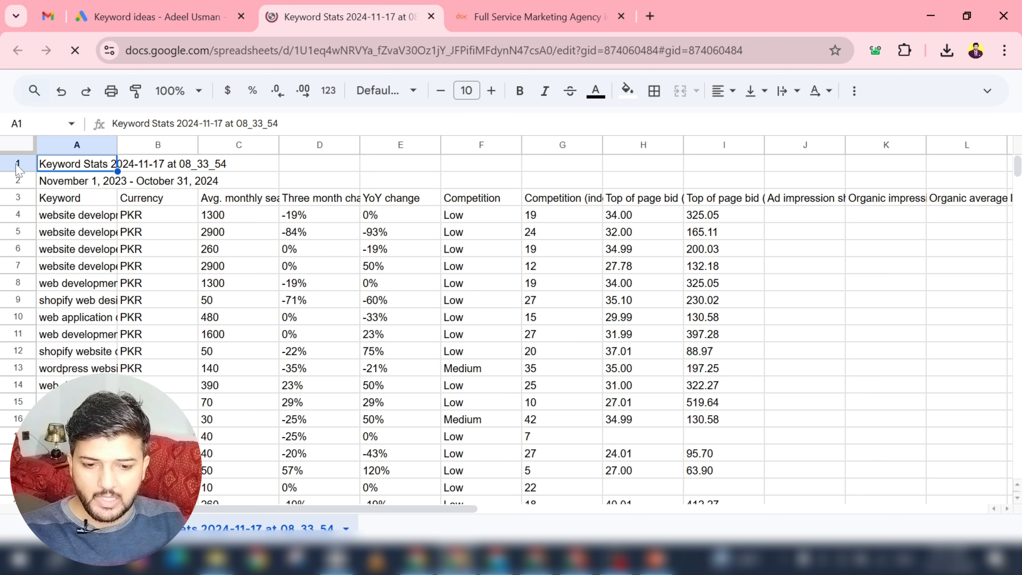
# Delete rows 1 and 2, which hold the report title and date range above the column headers.
pyautogui.click(135, 166)
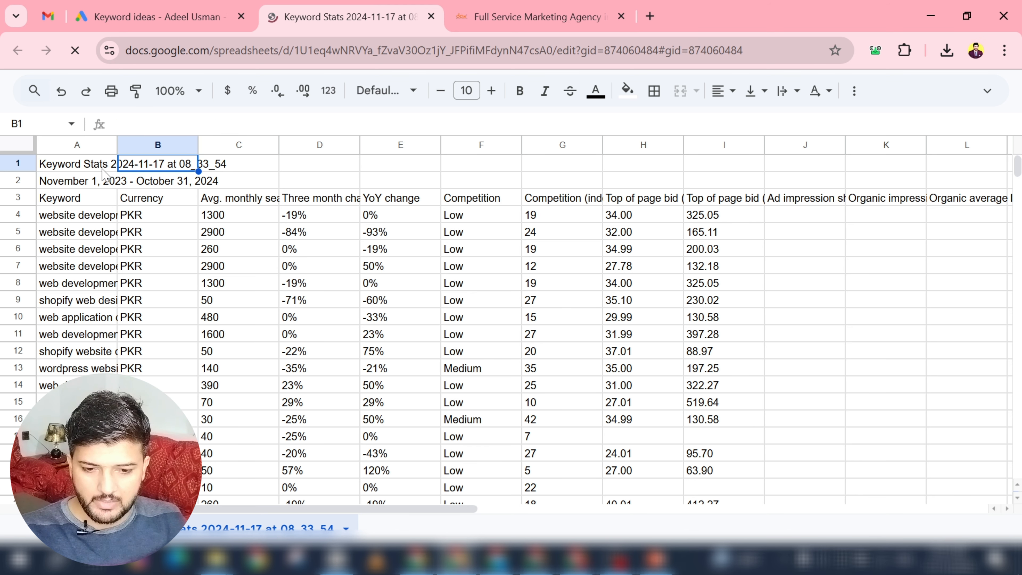
pyautogui.click(80, 186)
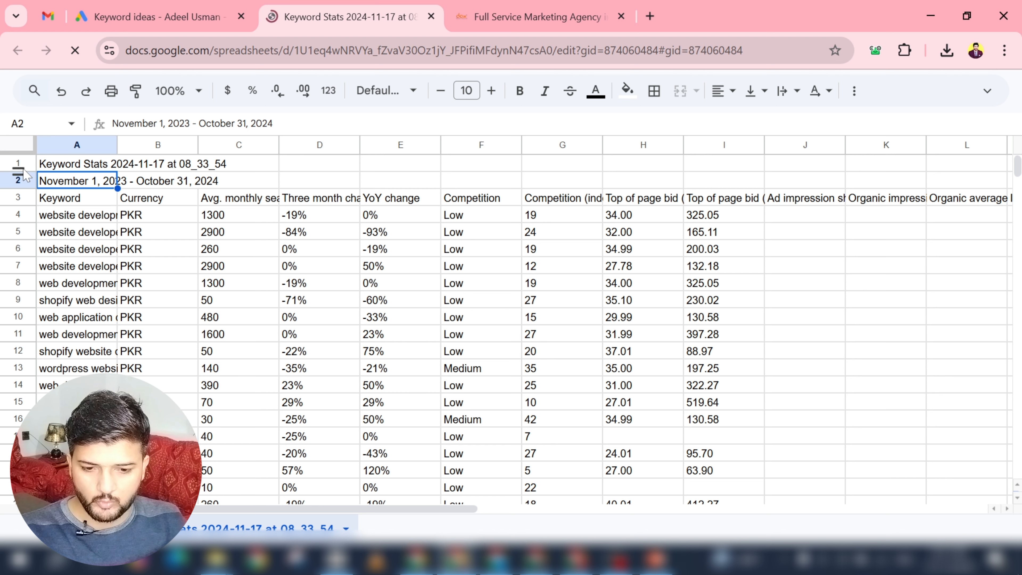
pyautogui.moveTo(20, 165); pyautogui.dragTo(21, 179)
pyautogui.rightClick(21, 181)
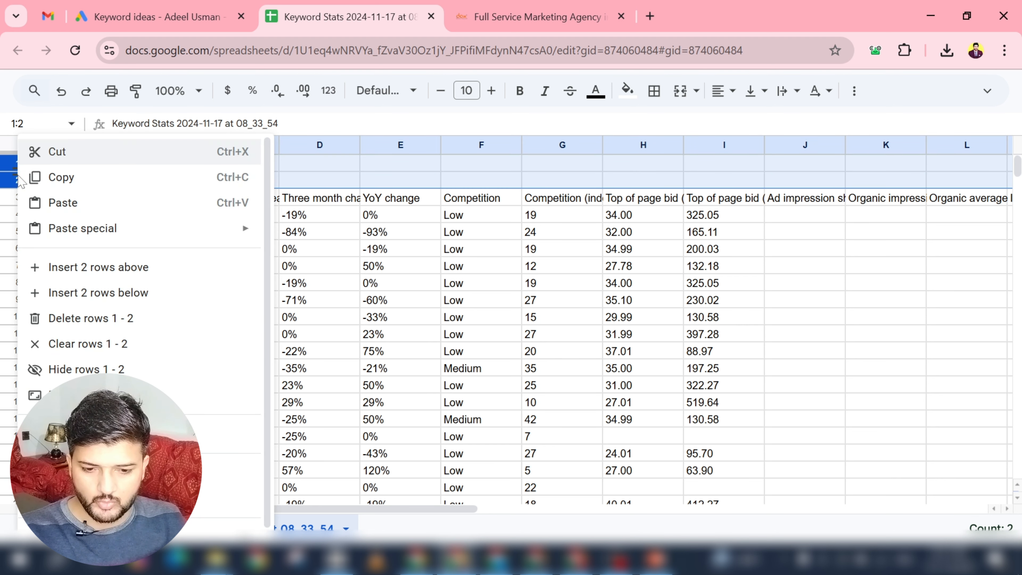
pyautogui.click(118, 317)
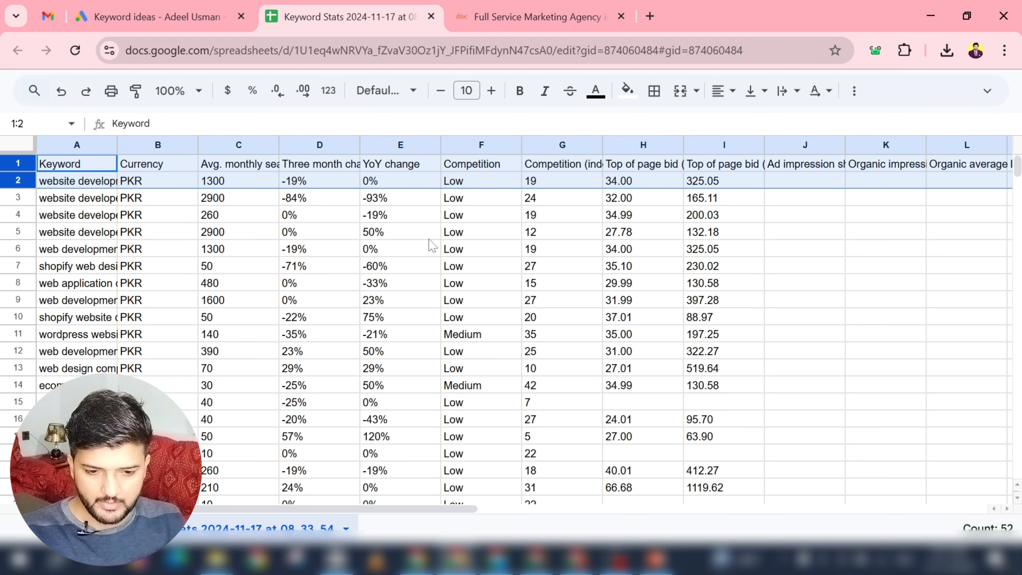
pyautogui.click(802, 282)
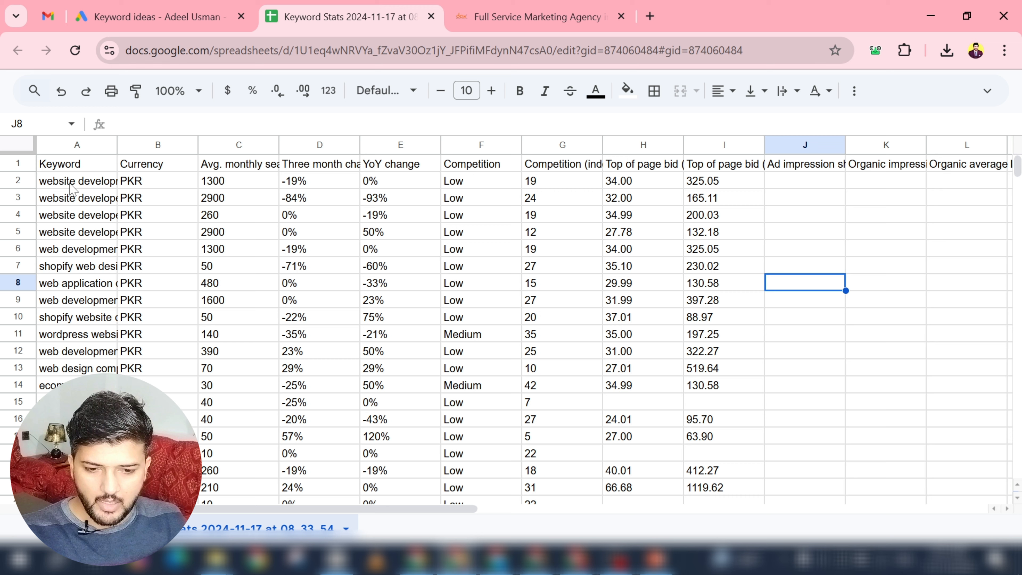
# Fit the width of column A to its full keyword texts.
pyautogui.doubleClick(117, 145)
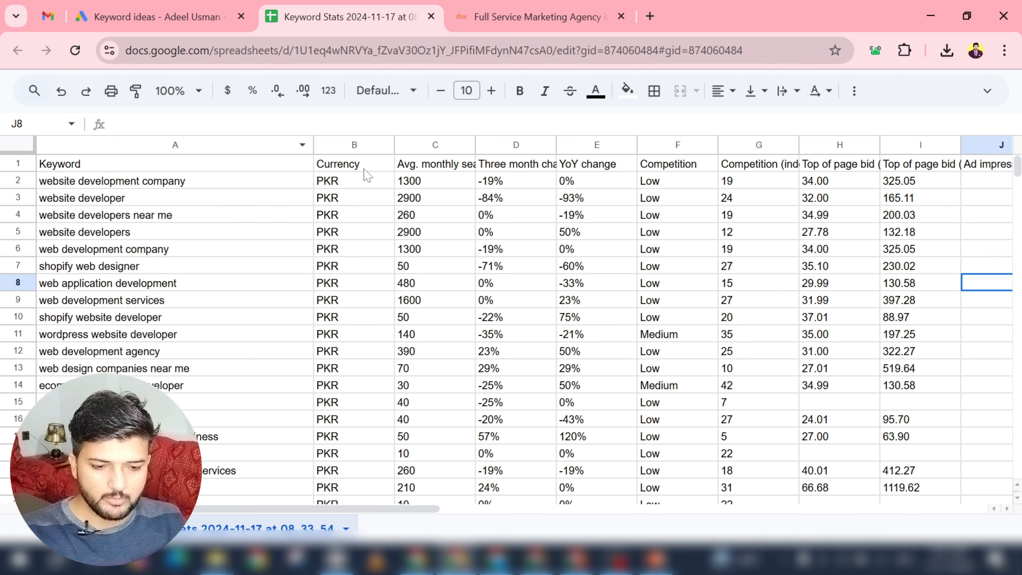
pyautogui.click(359, 144)
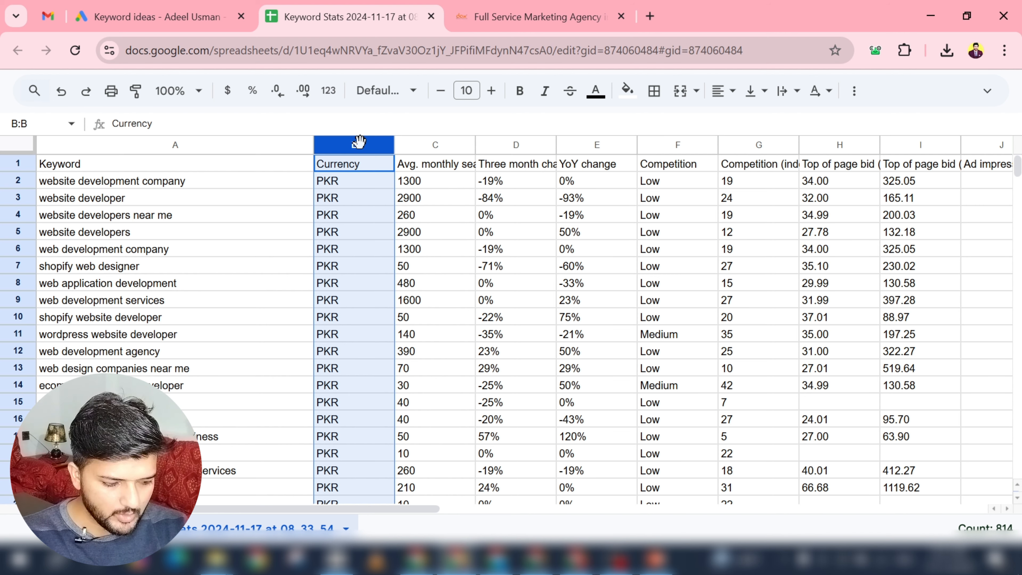
pyautogui.hotkey('ctrl', '-')
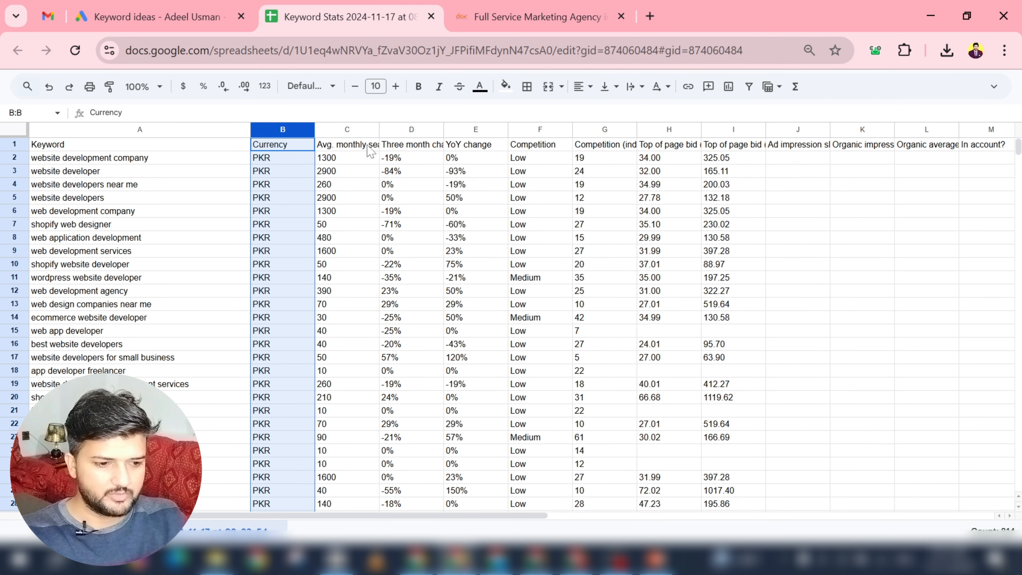
pyautogui.click(894, 384)
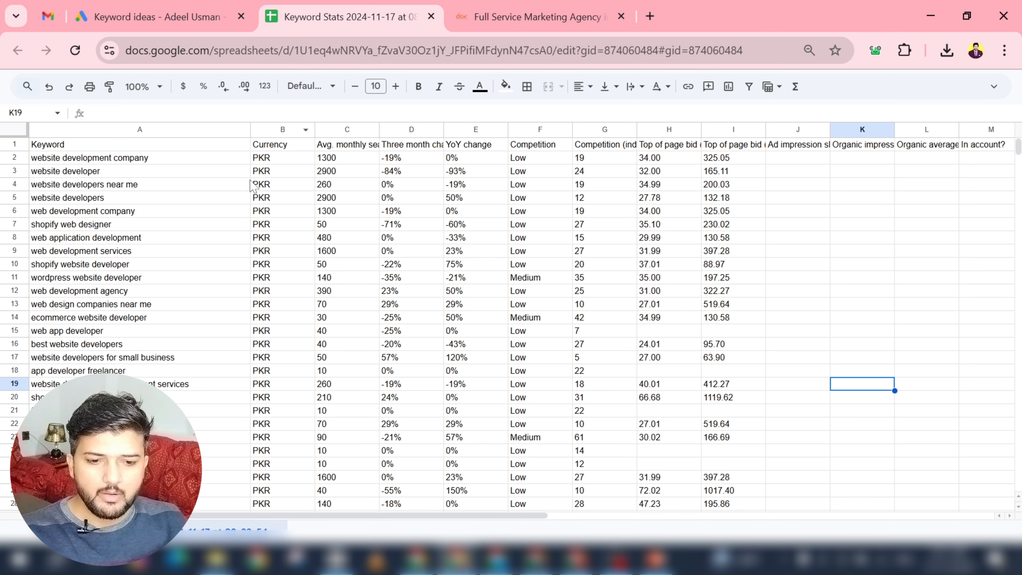
# Insert an empty column between Keyword and Currency, with the two-line header "Key Words Selected" in B1.
pyautogui.click(275, 128)
pyautogui.rightClick(275, 126)
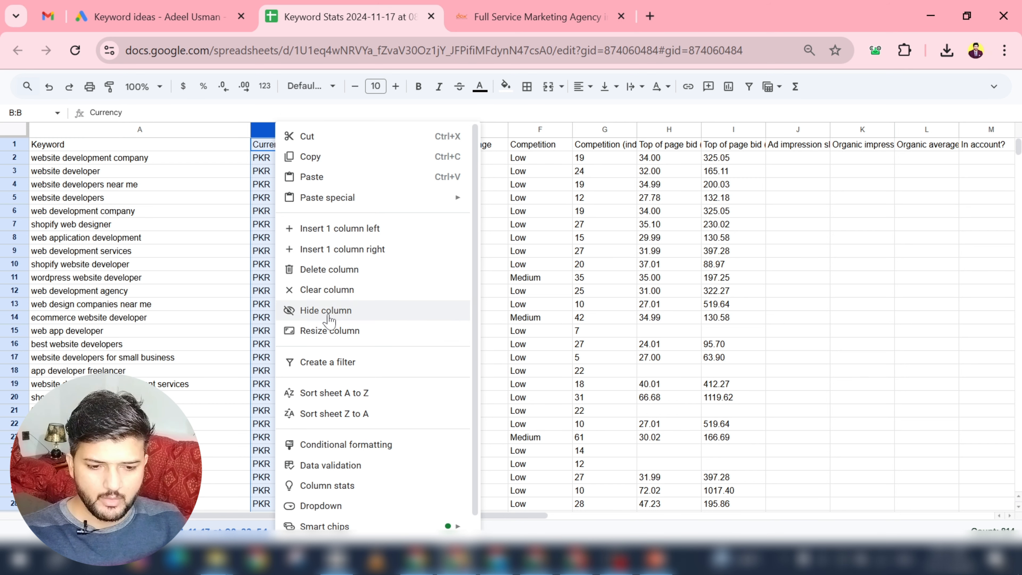
pyautogui.click(338, 228)
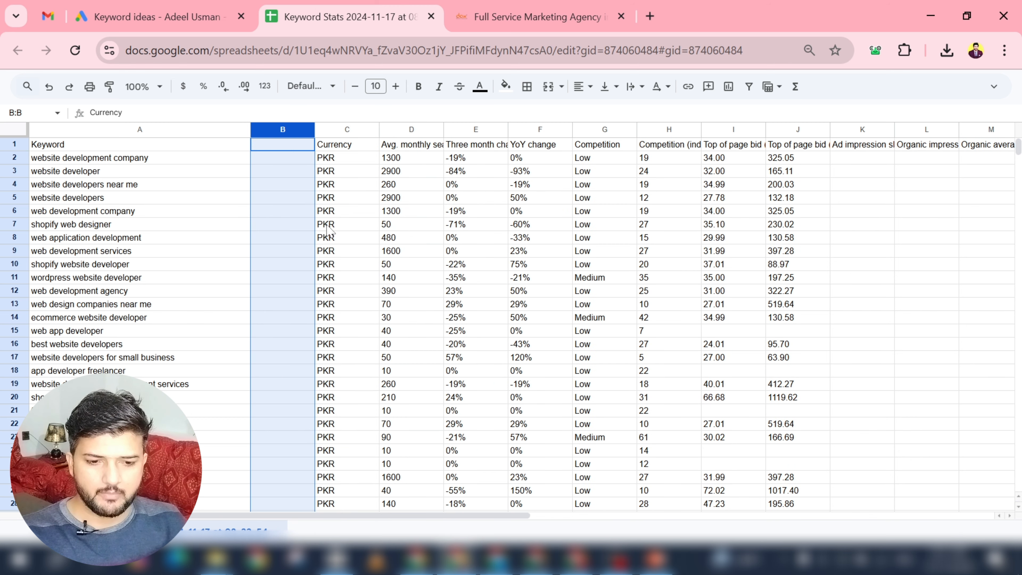
pyautogui.click(289, 147)
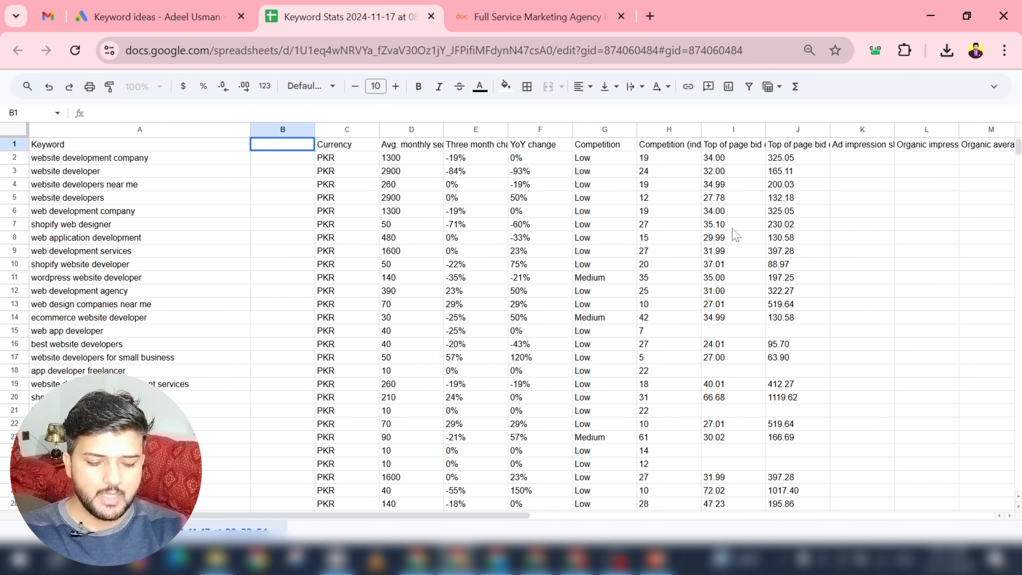
pyautogui.write('Key')
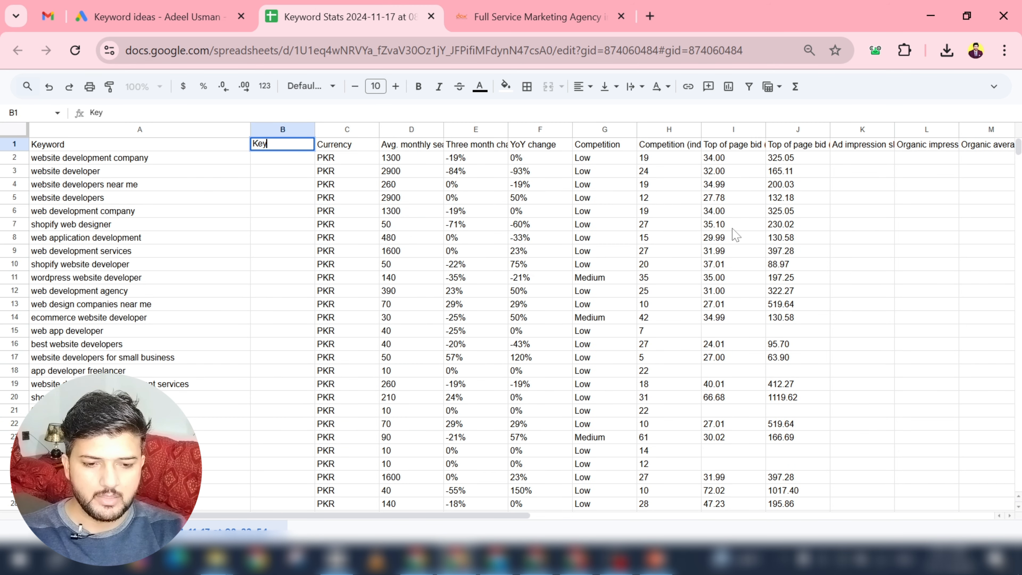
pyautogui.write(' Words')
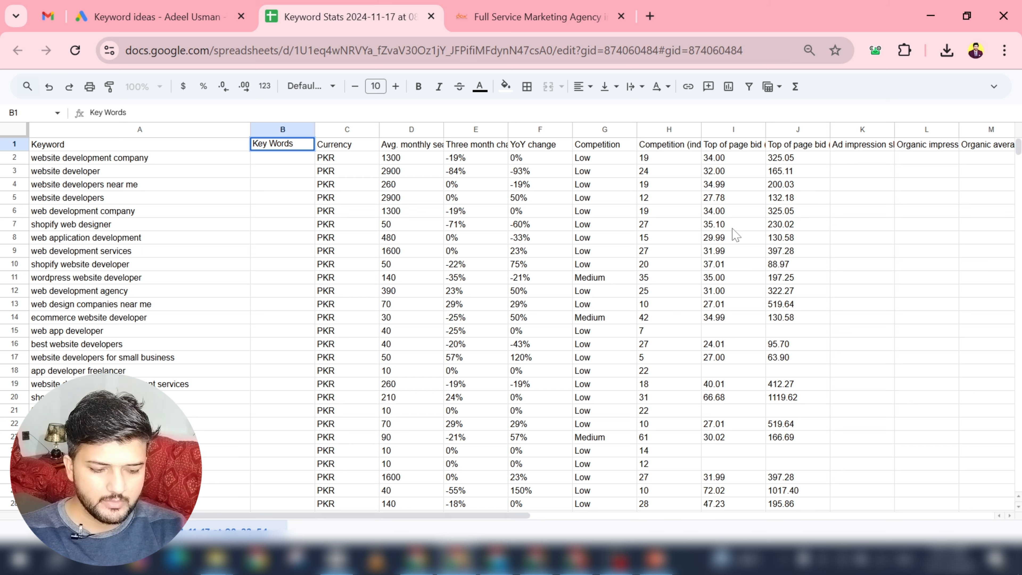
pyautogui.hotkey('alt', 'Return')
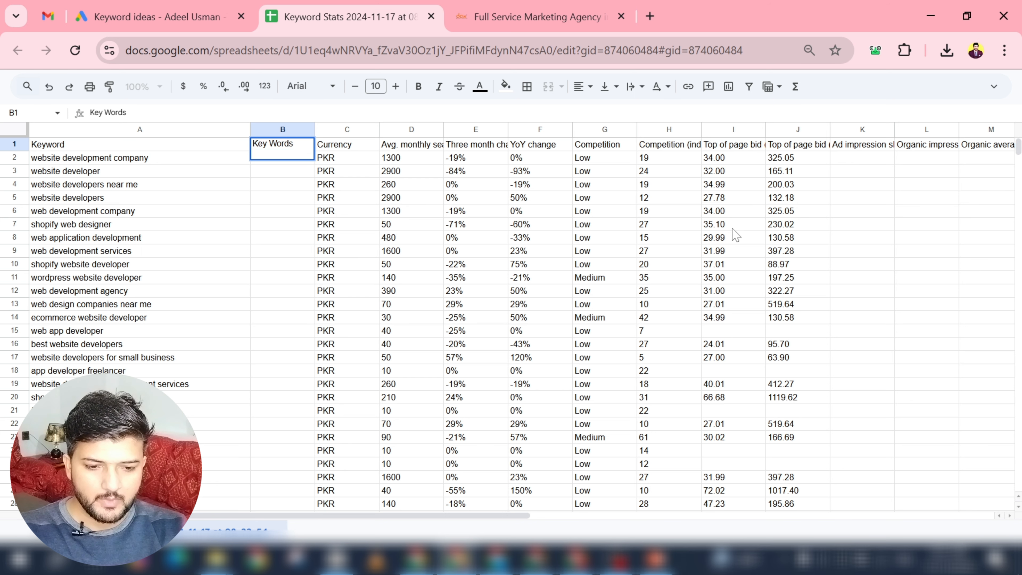
pyautogui.write('Selected')
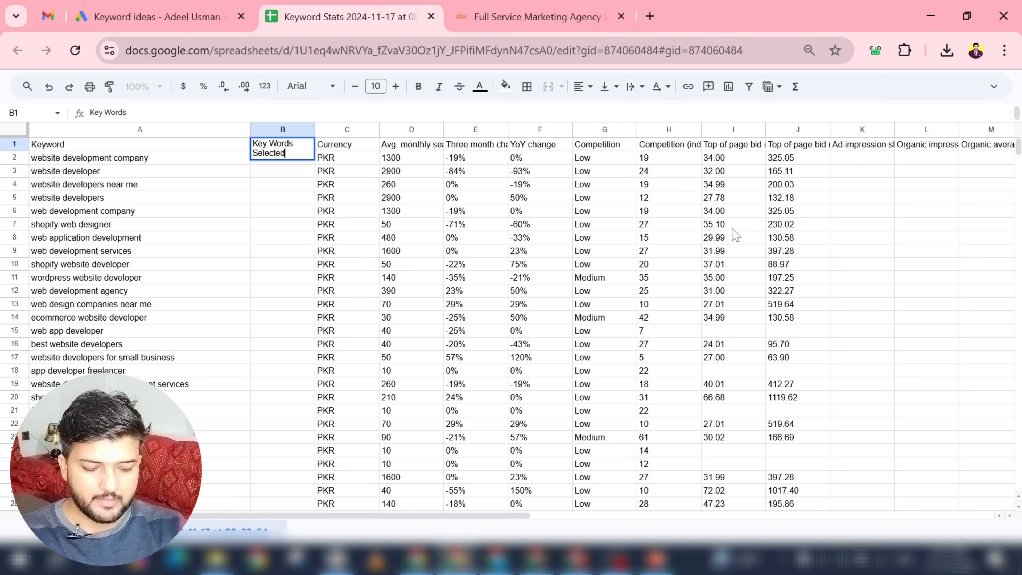
pyautogui.press('Return')
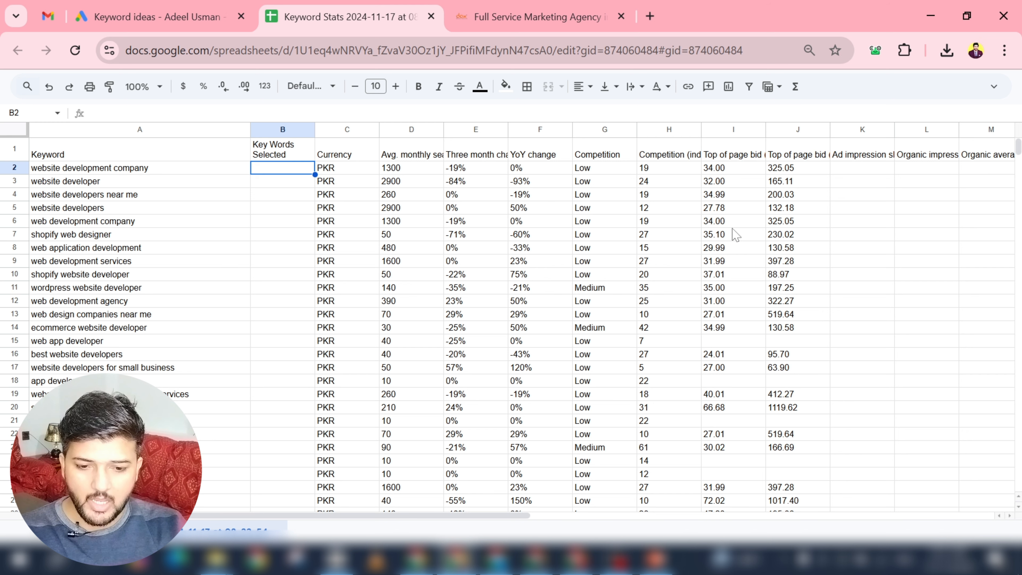
pyautogui.press('Left')
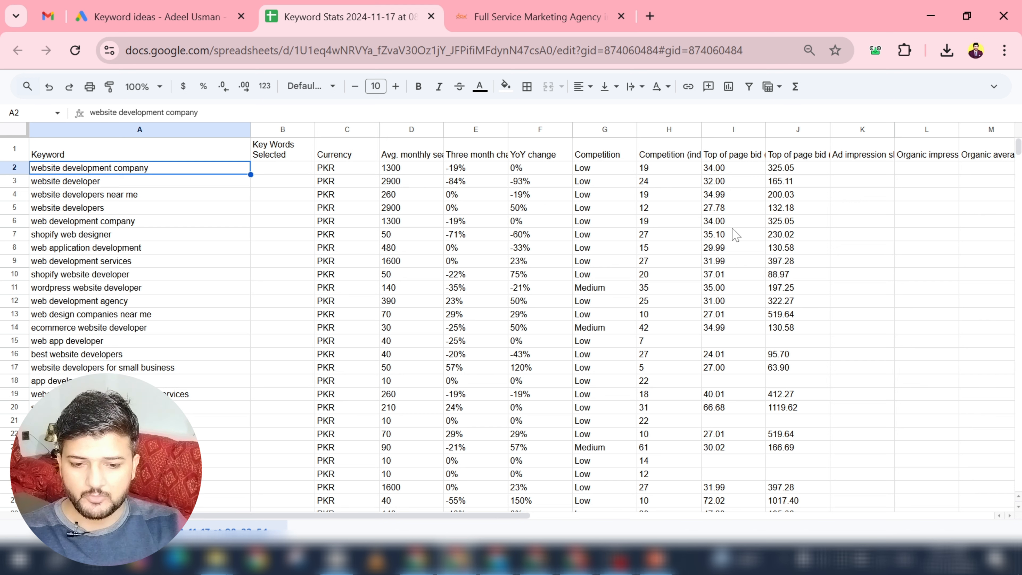
pyautogui.press('Right')
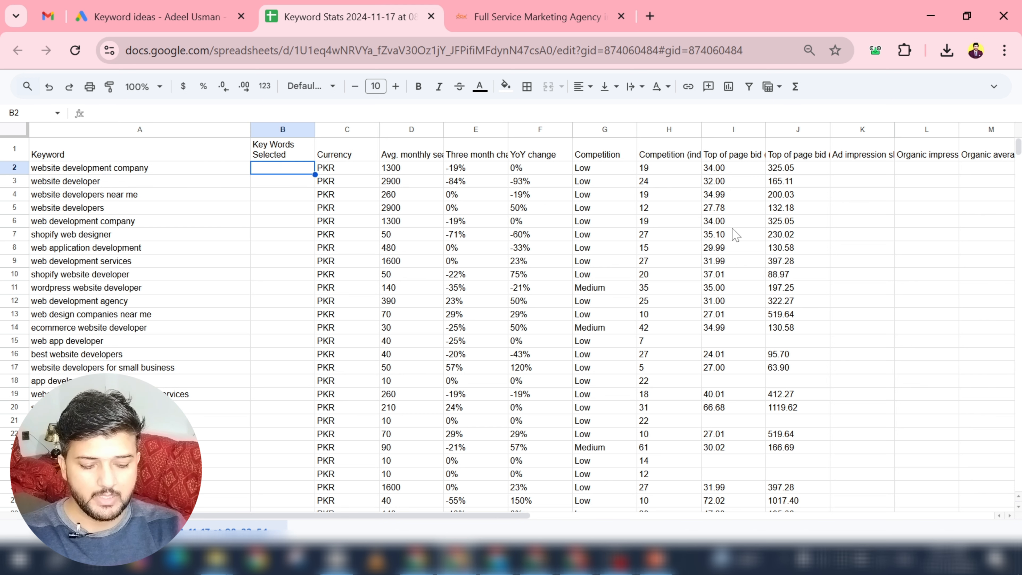
# Mark the keyword "website development company" with "ok" in the Key Words Selected column (B2).
pyautogui.write('ok')
pyautogui.press('Return')
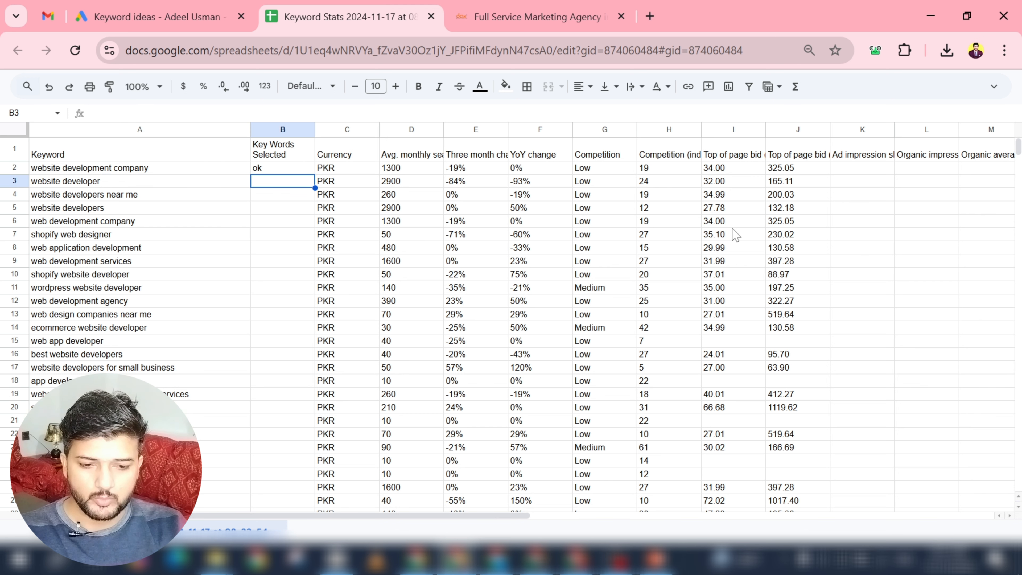
pyautogui.press('Left')
pyautogui.press('Right')
pyautogui.press('Up')
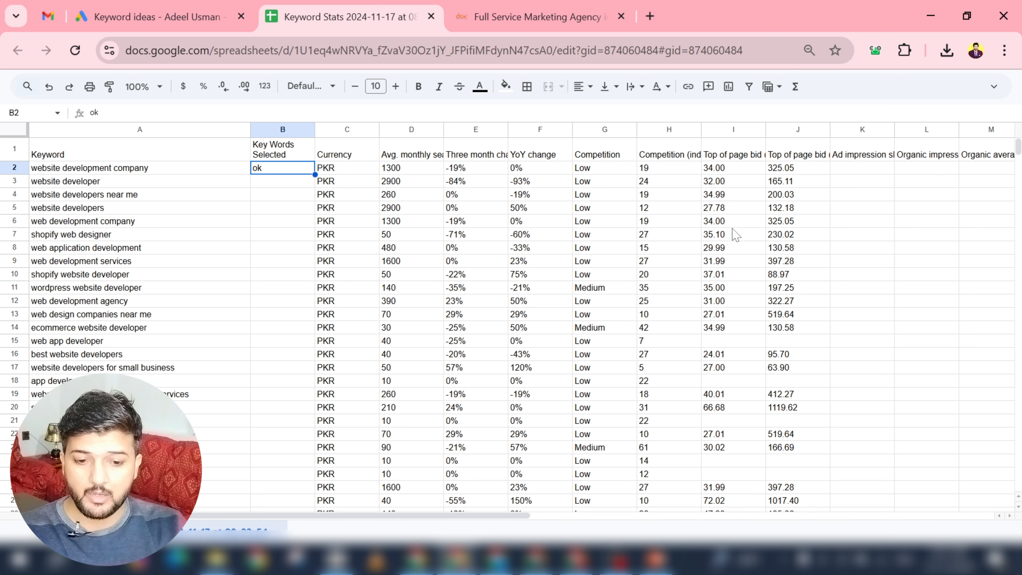
# Delete row 3, which holds the keyword "website developer".
pyautogui.press('Left')
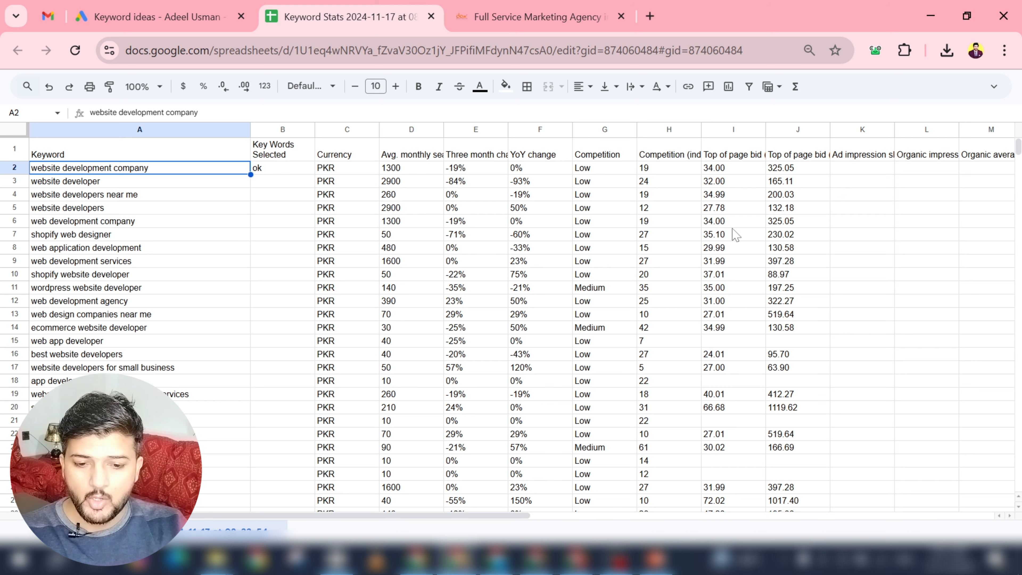
pyautogui.press('Down')
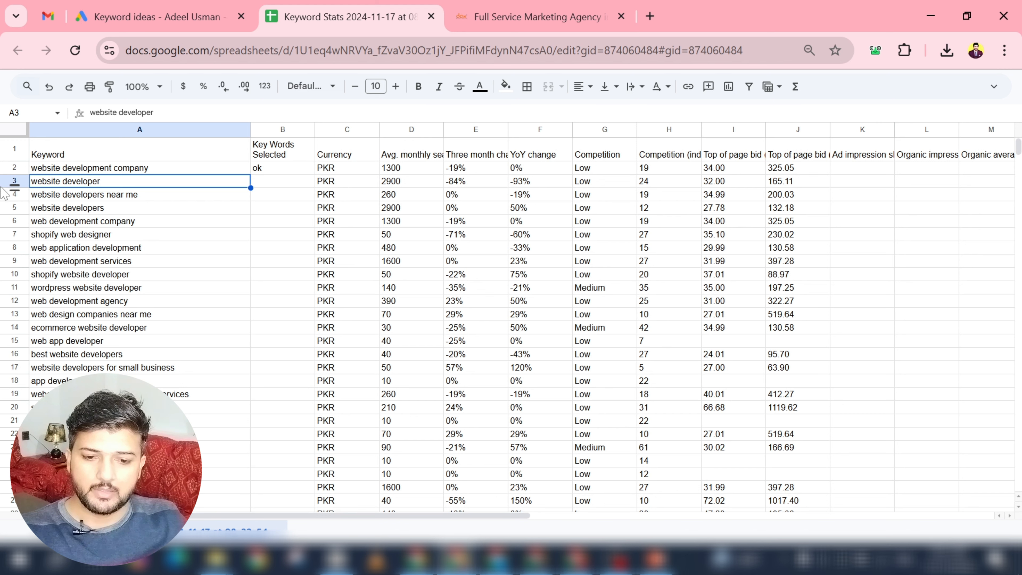
pyautogui.click(12, 181)
pyautogui.rightClick(12, 182)
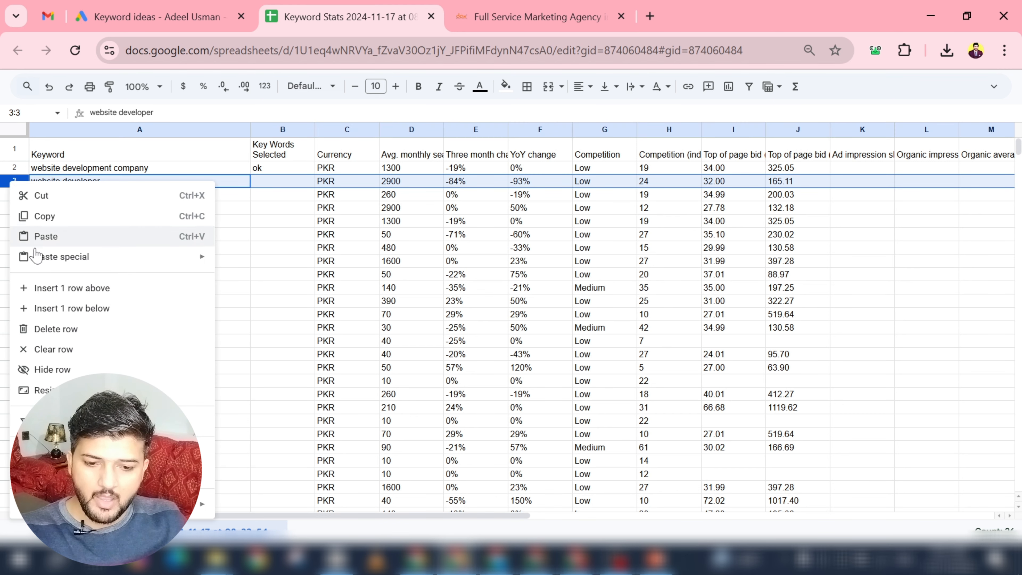
pyautogui.click(66, 329)
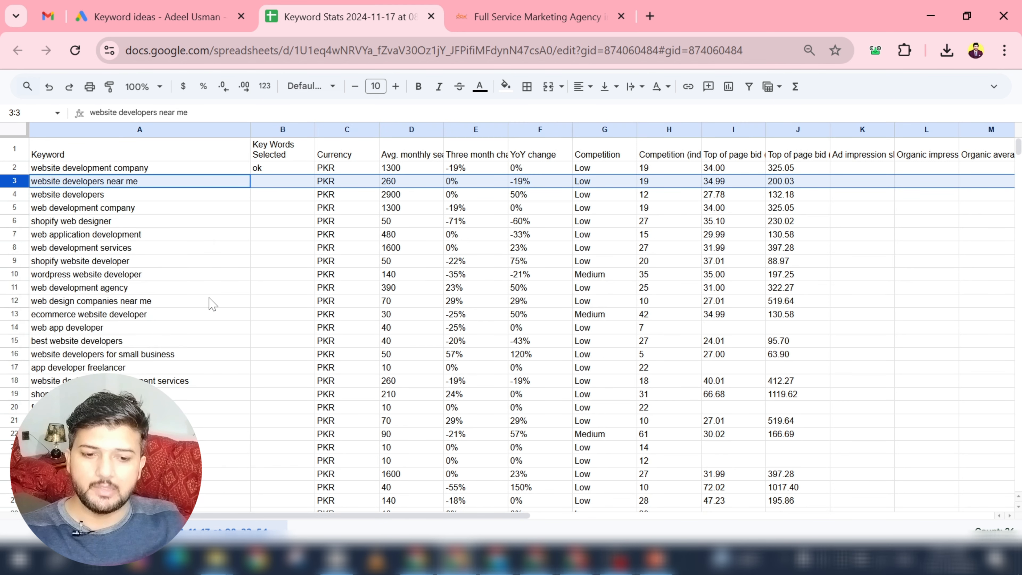
# Delete the rows of the keywords "website developers near me" and "website developers".
pyautogui.press('Right')
pyautogui.press('Left')
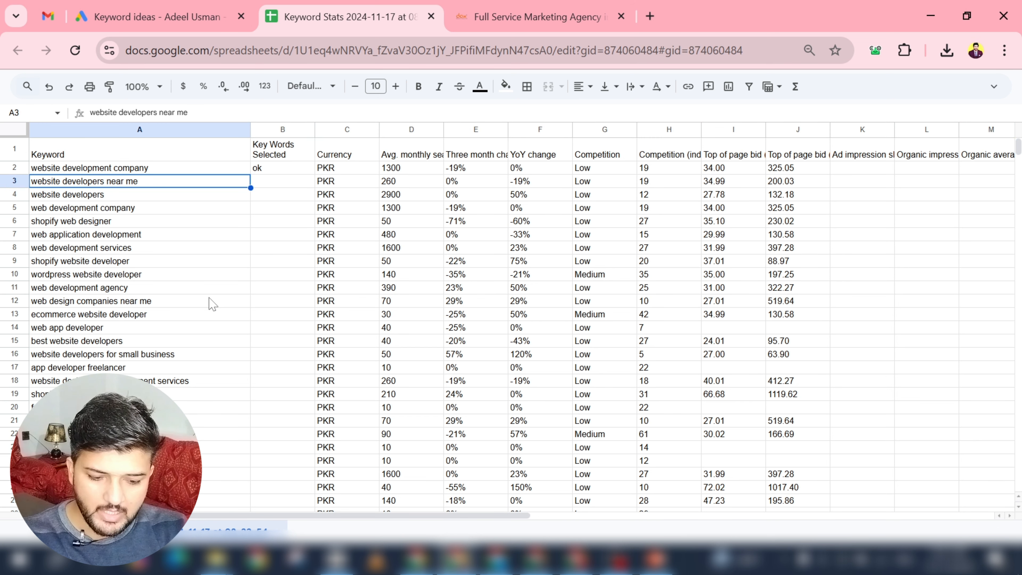
pyautogui.hotkey('ctrl', 'alt', '-')
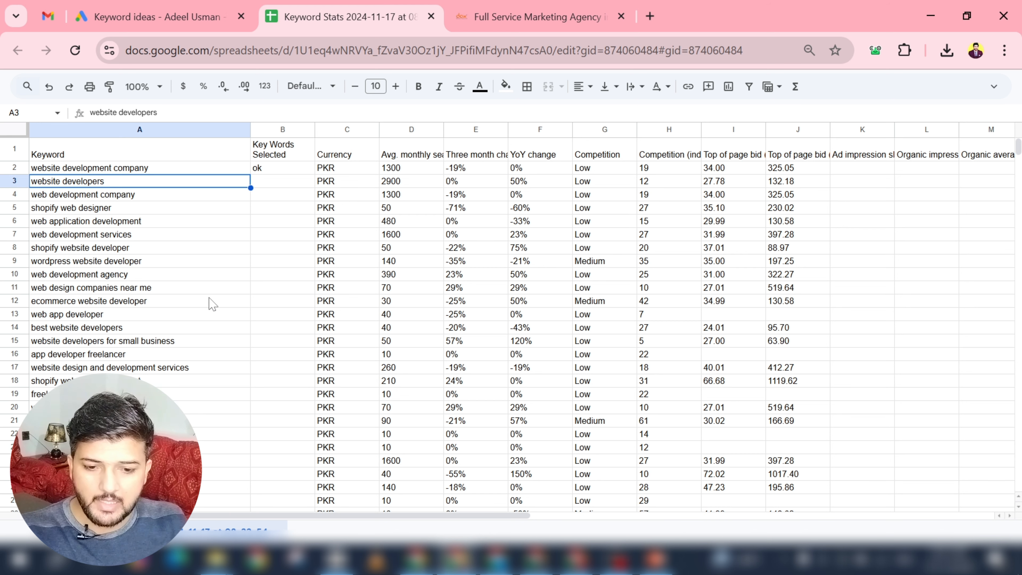
pyautogui.click(13, 181)
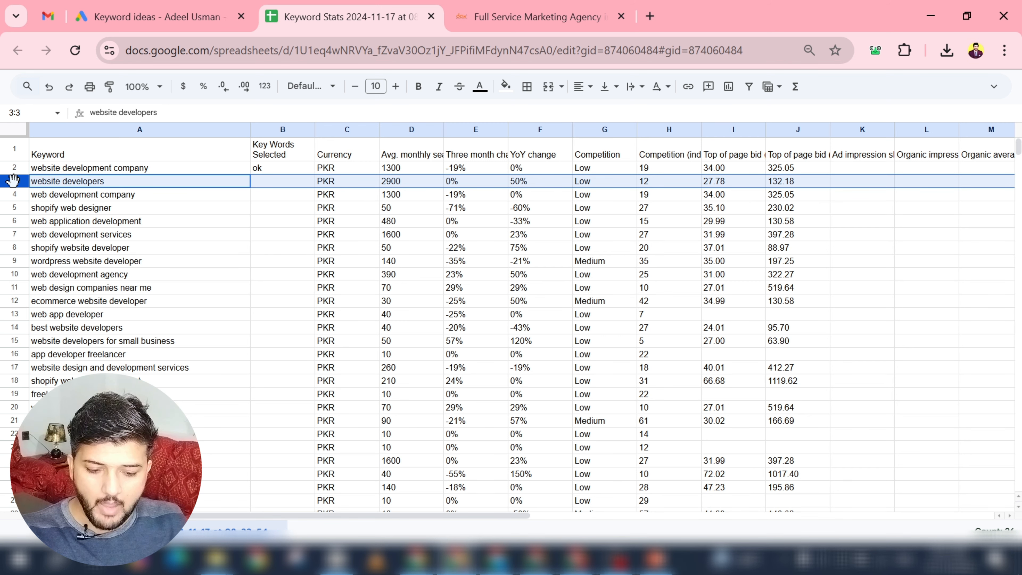
pyautogui.hotkey('ctrl', 'alt', '-')
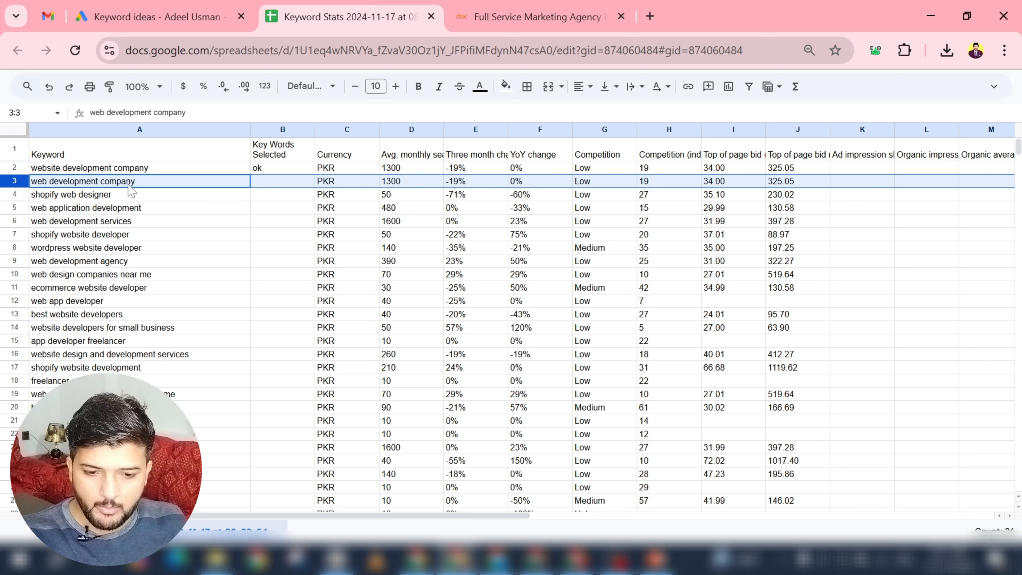
# Enter "ok" in B3 to mark "web development company" as a selected keyword.
pyautogui.click(292, 185)
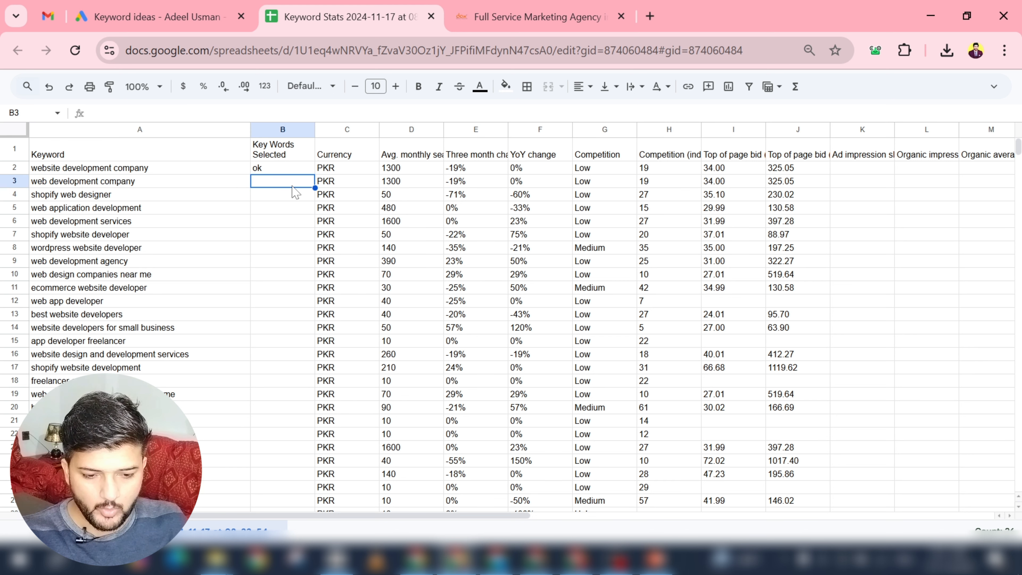
pyautogui.write('ok')
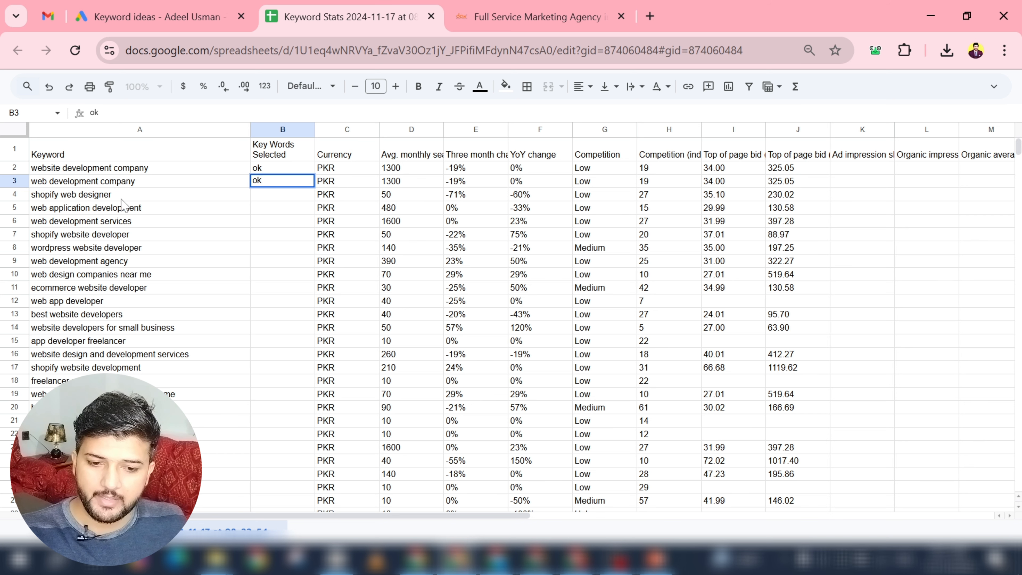
pyautogui.click(20, 192)
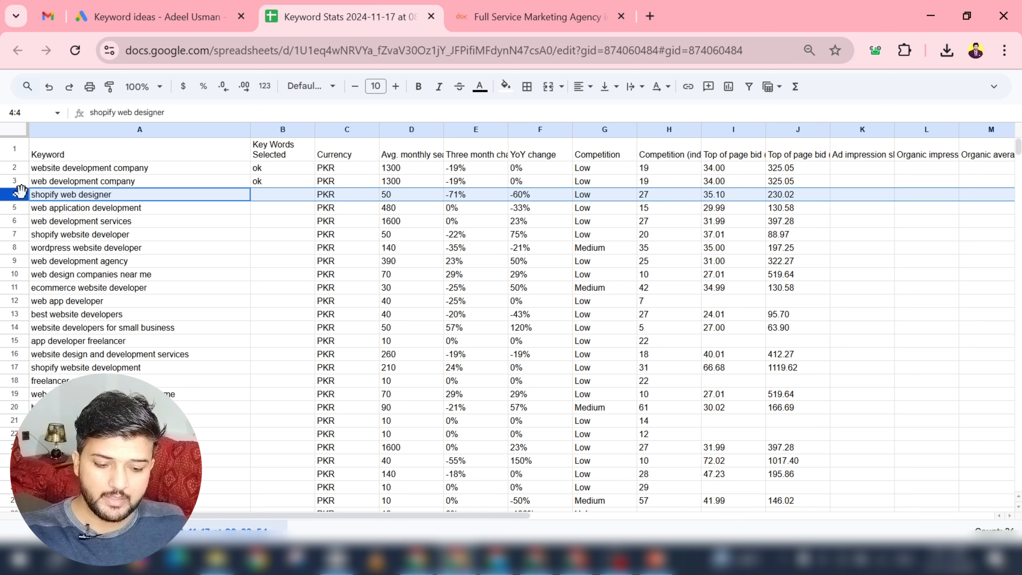
pyautogui.write('ok')
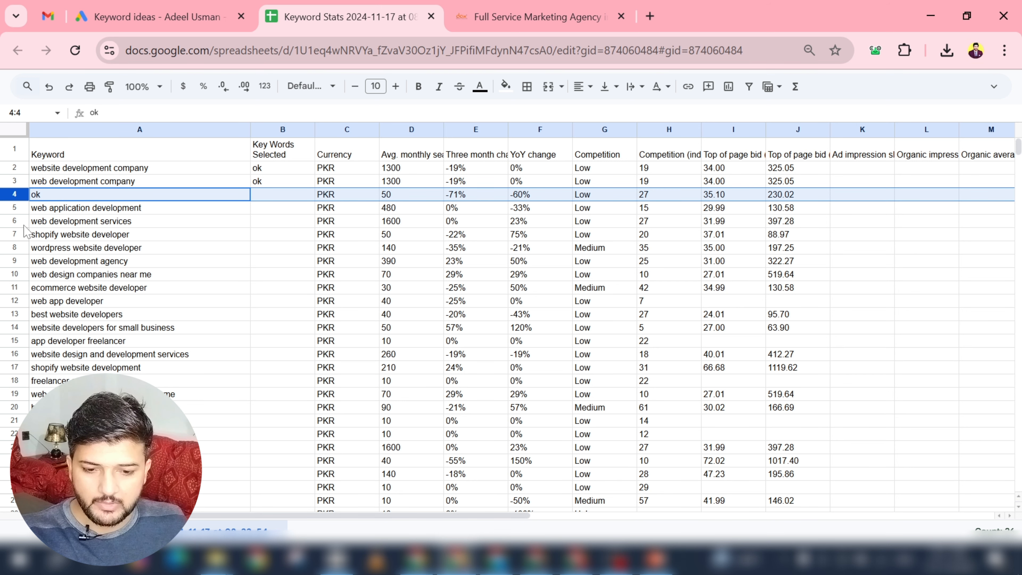
pyautogui.hotkey('ctrl', 'z')
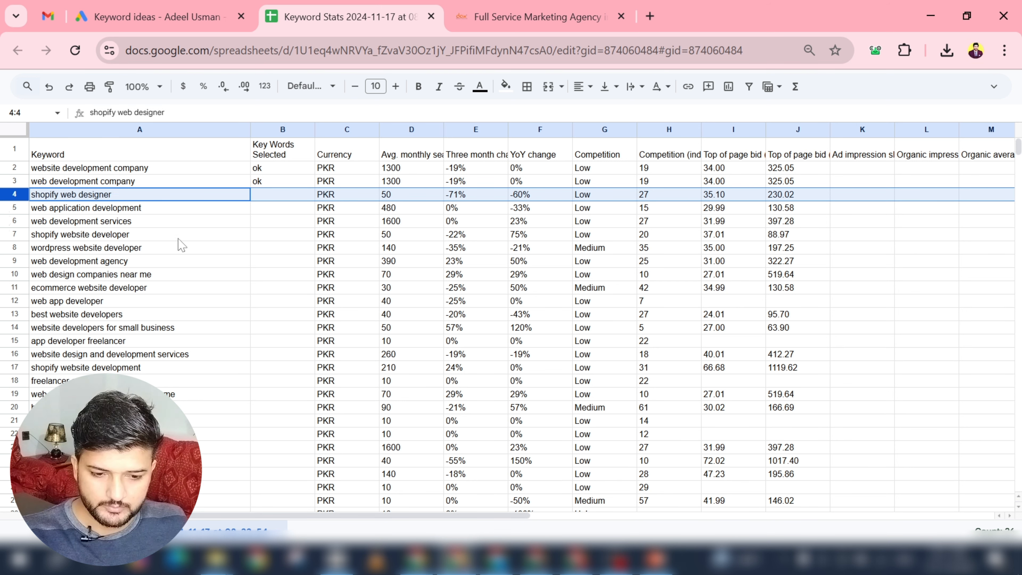
pyautogui.hotkey('ctrl', 'y')
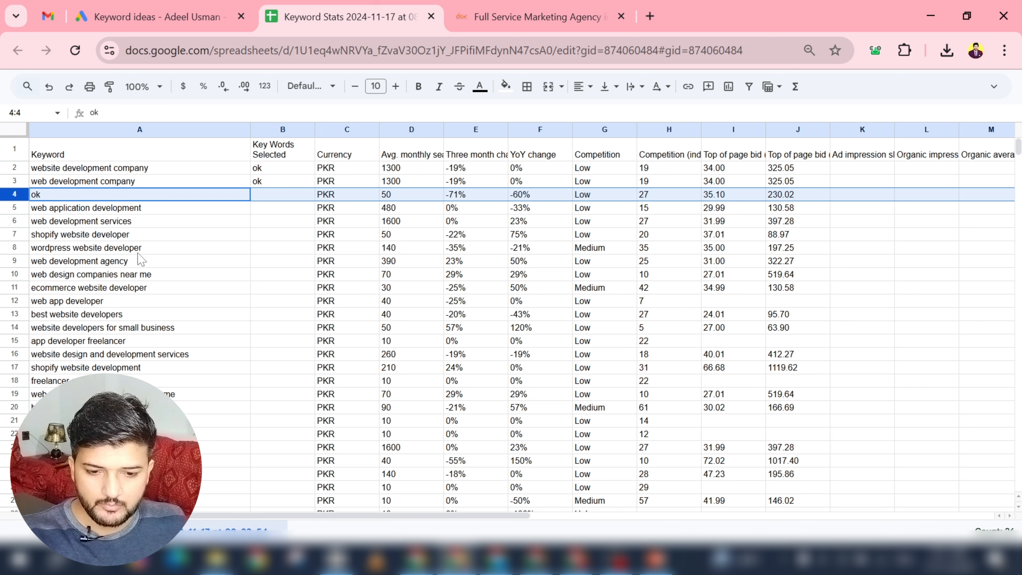
pyautogui.click(282, 283)
pyautogui.hotkey('ctrl', 'z')
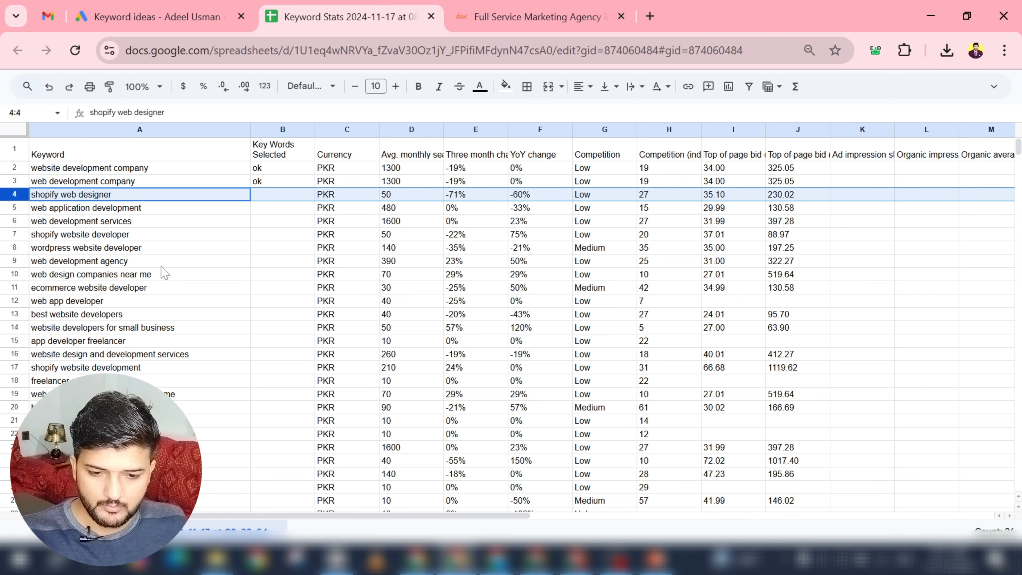
# Delete row 4 with the keyword "shopify web designer".
pyautogui.rightClick(11, 193)
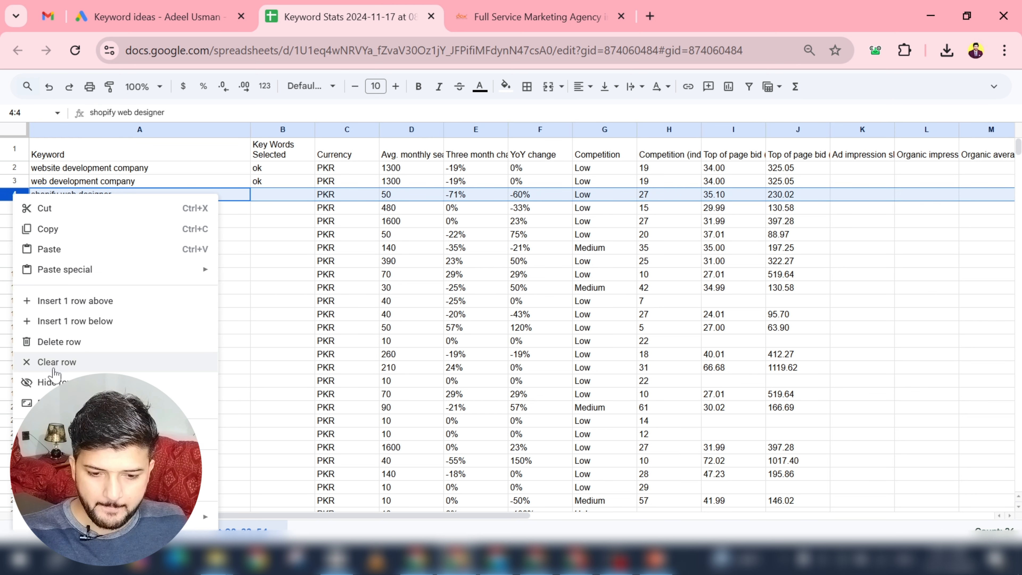
pyautogui.click(58, 342)
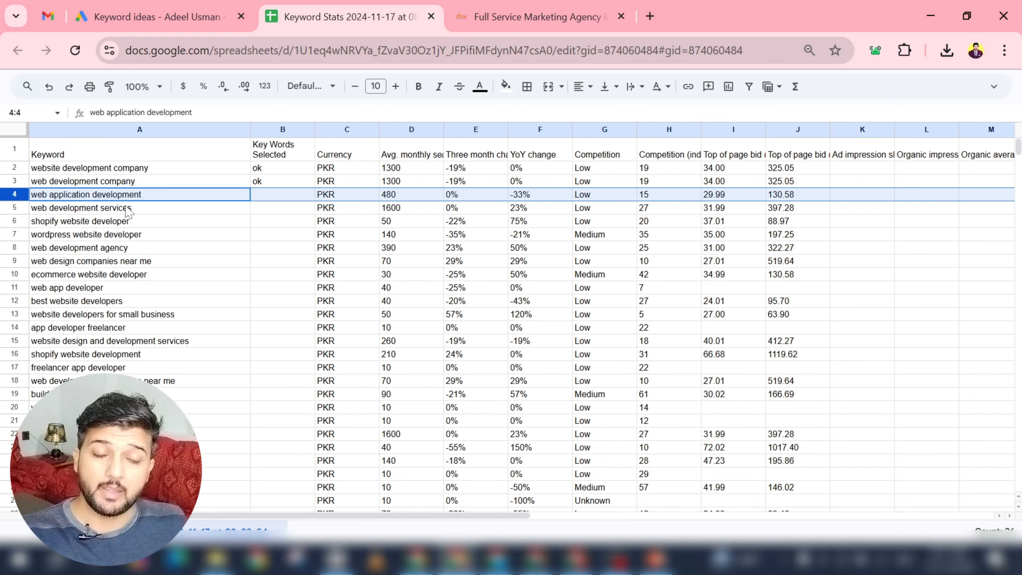
# Mark "web application development" and "web development services" with "ok" in cells B4 and B5.
pyautogui.click(266, 194)
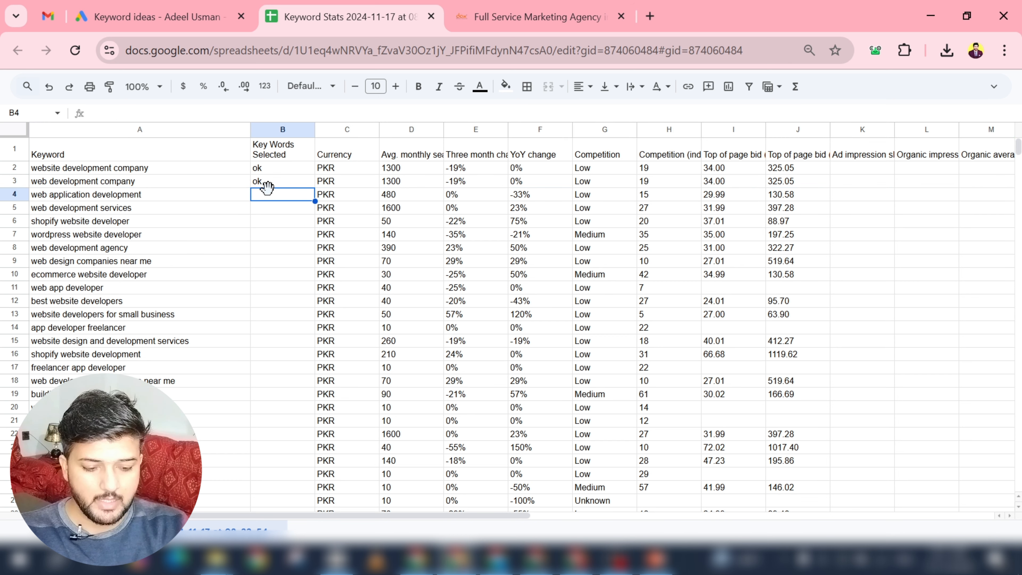
pyautogui.write('ok')
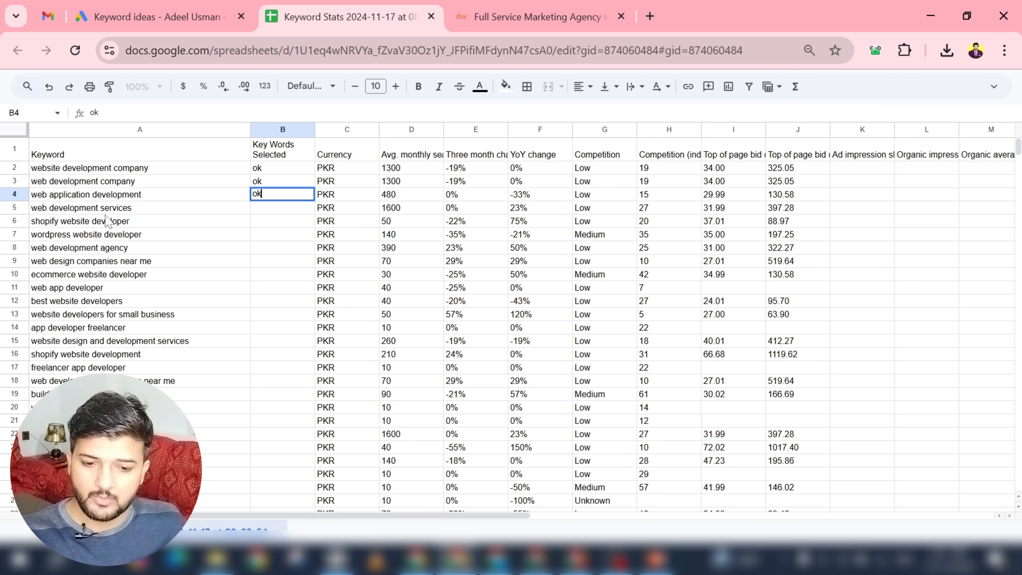
pyautogui.press('Return')
pyautogui.write('o')
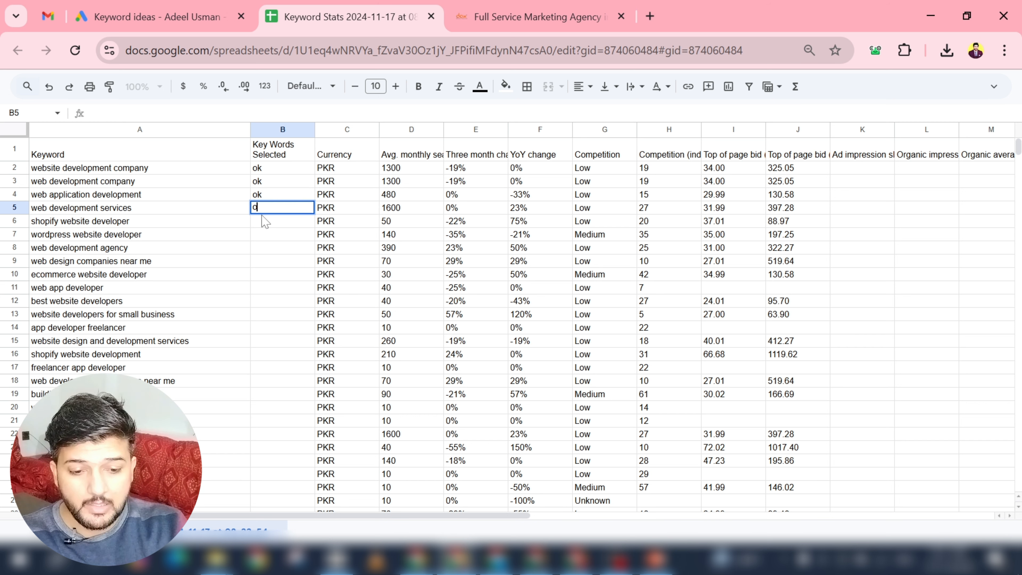
pyautogui.write('k')
pyautogui.press('Return')
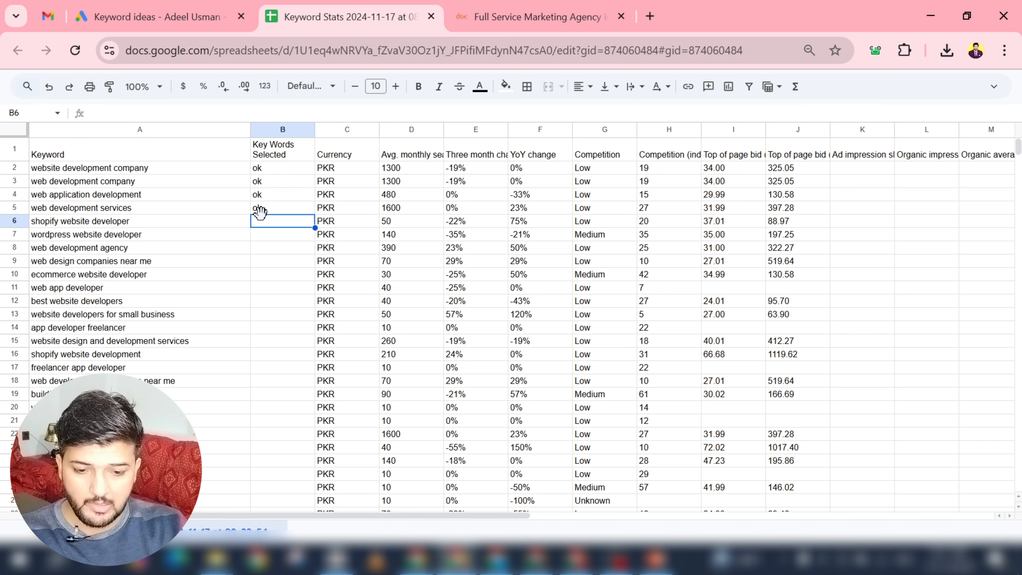
# Skip the Shopify and WordPress developer keywords and mark "web development agency" with "ok" in B8.
pyautogui.press('Left')
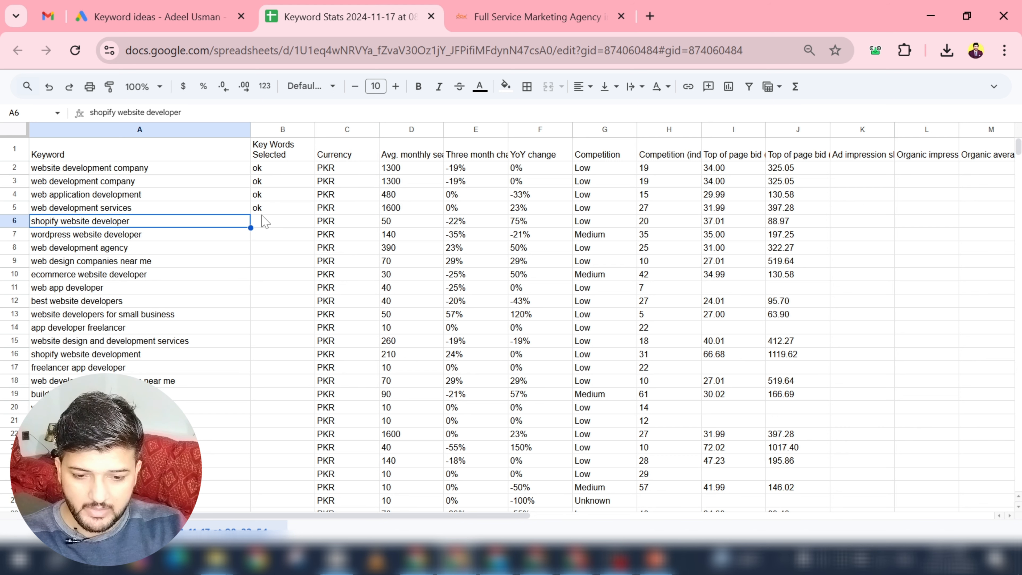
pyautogui.press('Down')
pyautogui.press('Down')
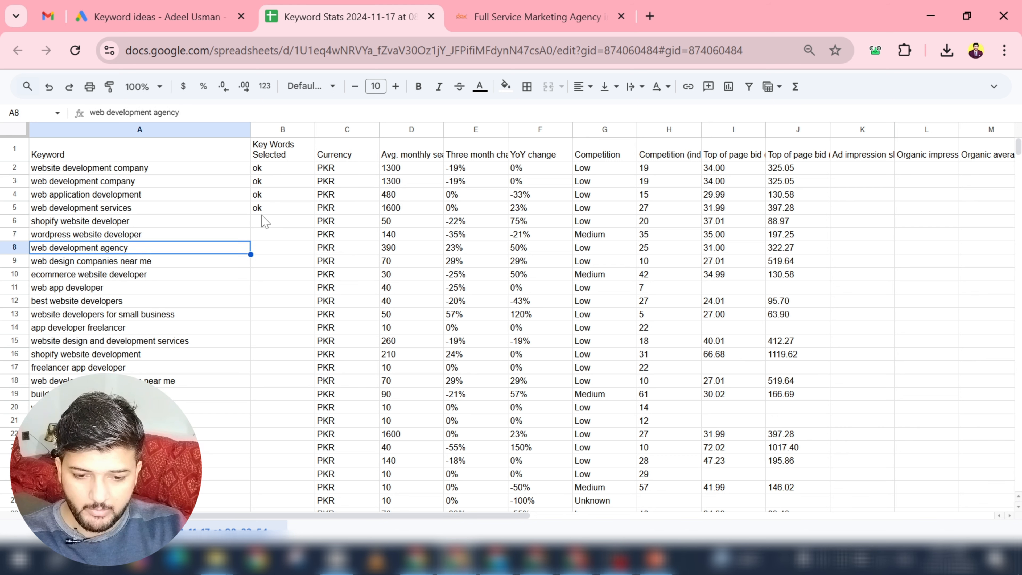
pyautogui.press('Right')
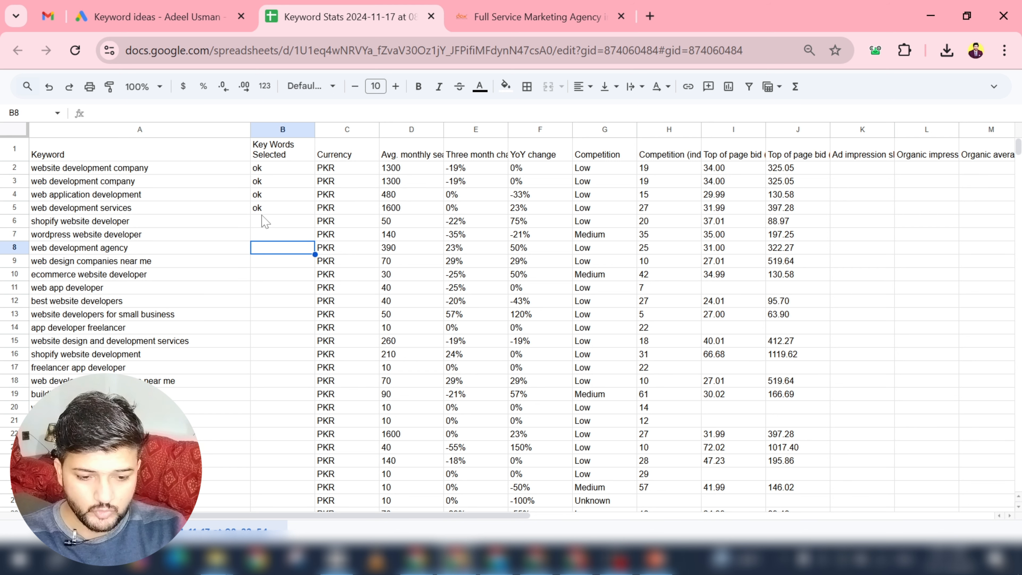
pyautogui.write('ok')
pyautogui.press('Return')
# Go through the keywords below "web development agency" and mark "shopify website development" with "ok" in B16.
pyautogui.press('Left')
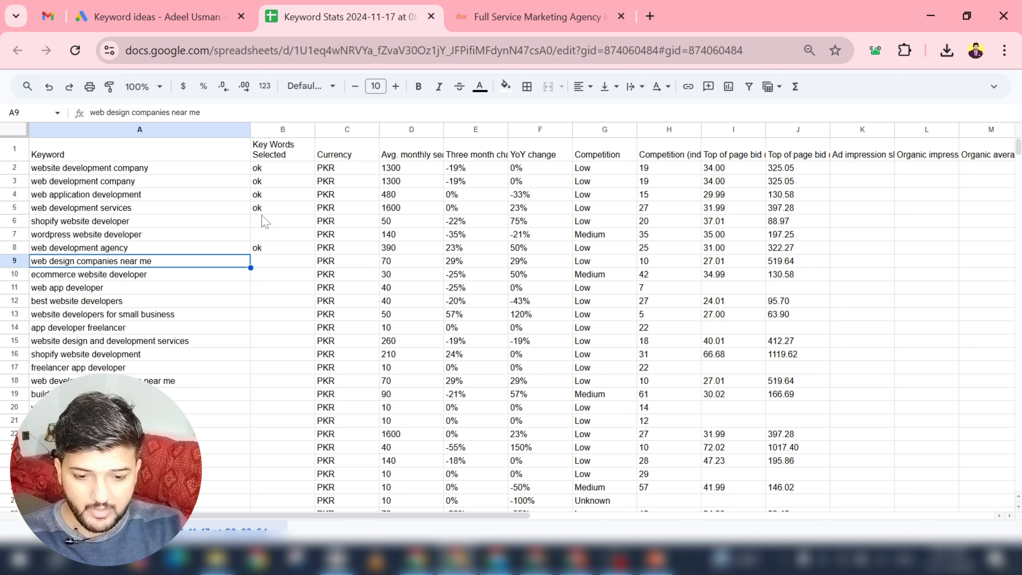
pyautogui.press('Down')
pyautogui.press('Down')
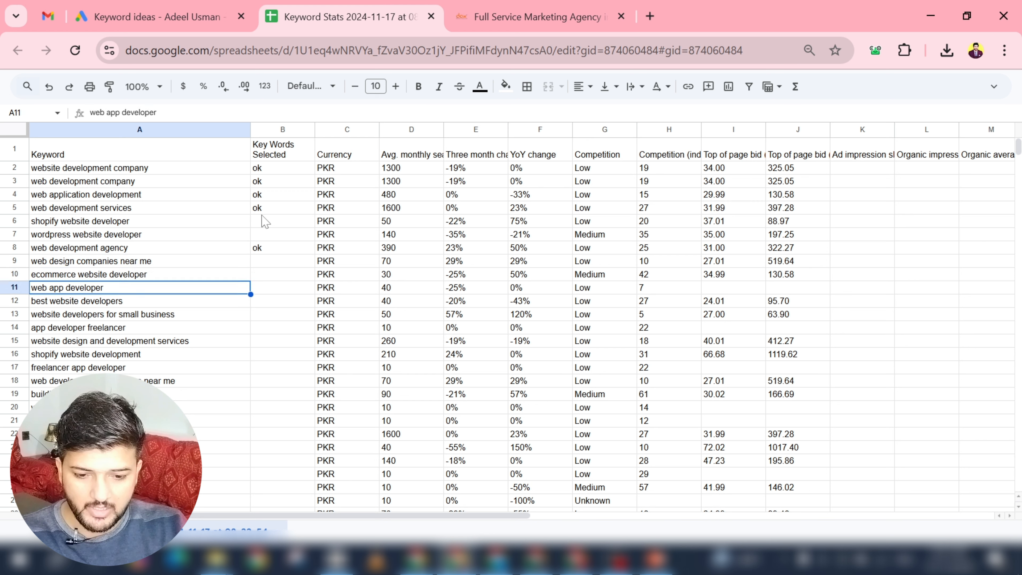
pyautogui.press('Down')
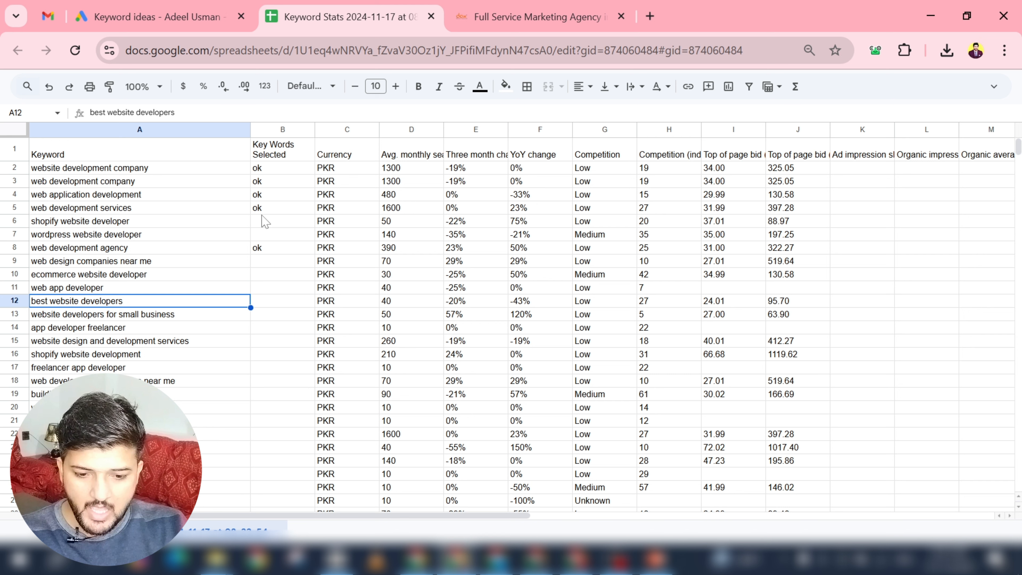
pyautogui.press('Down')
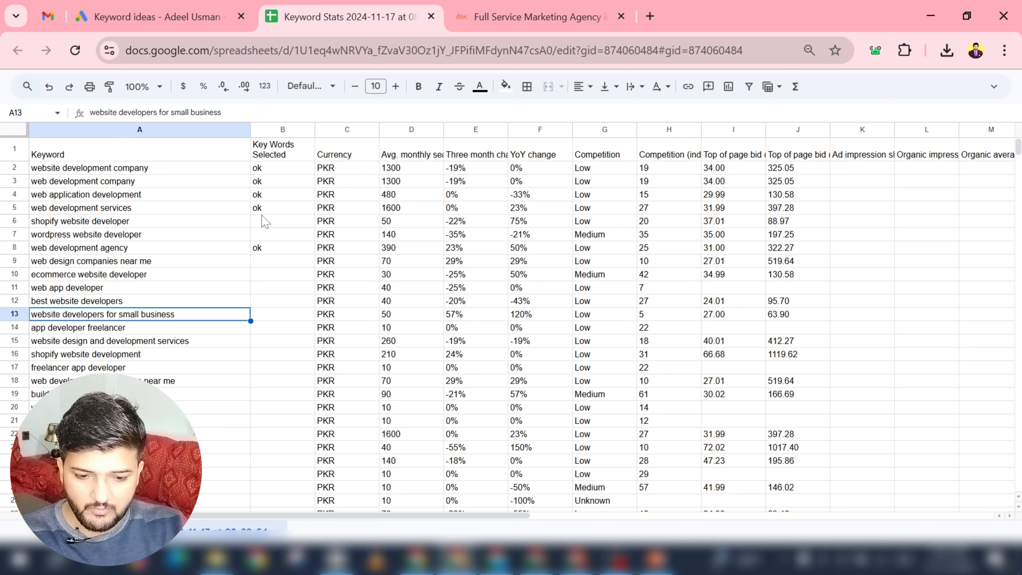
pyautogui.press('Down')
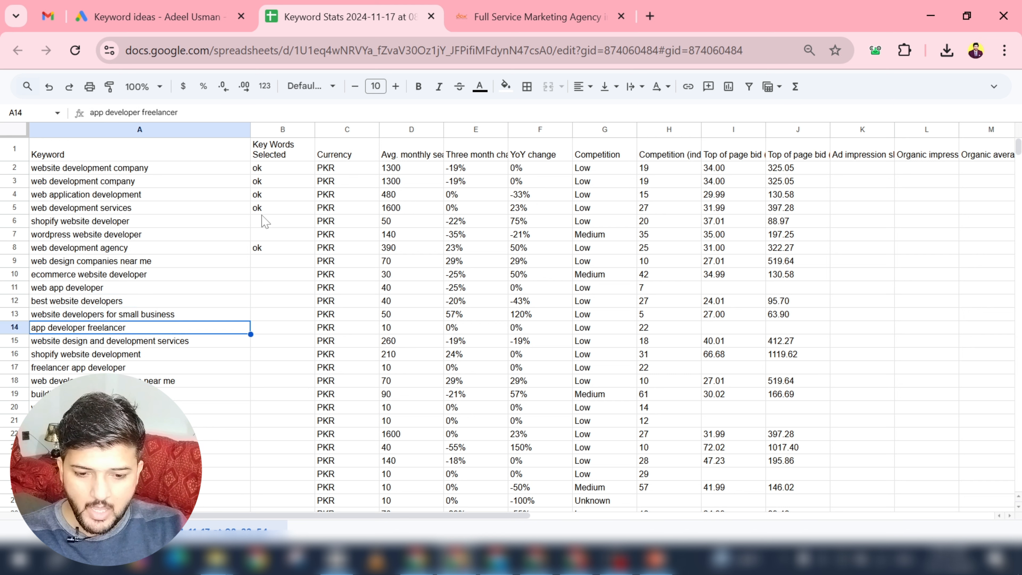
pyautogui.press('Down')
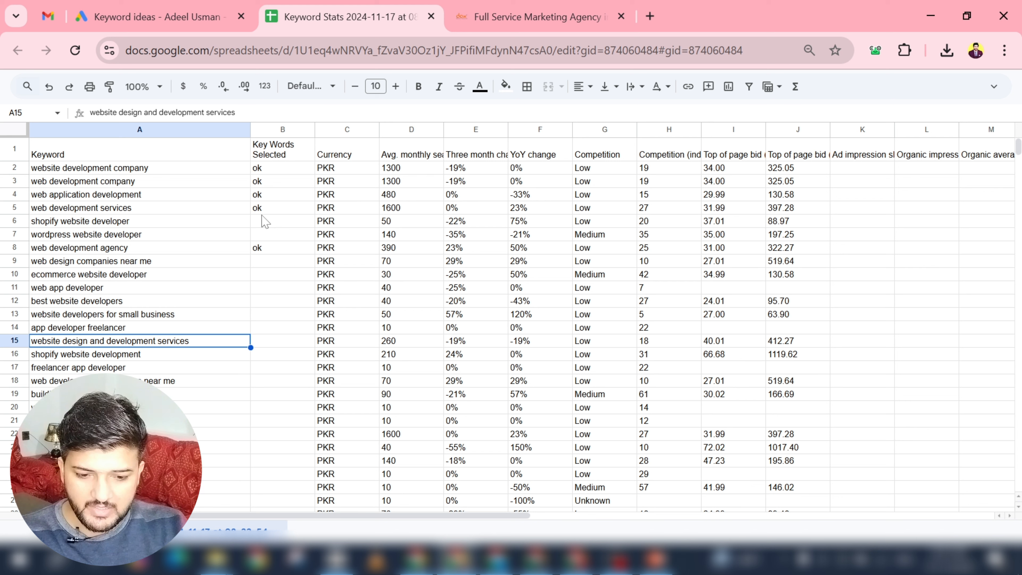
pyautogui.press('Down')
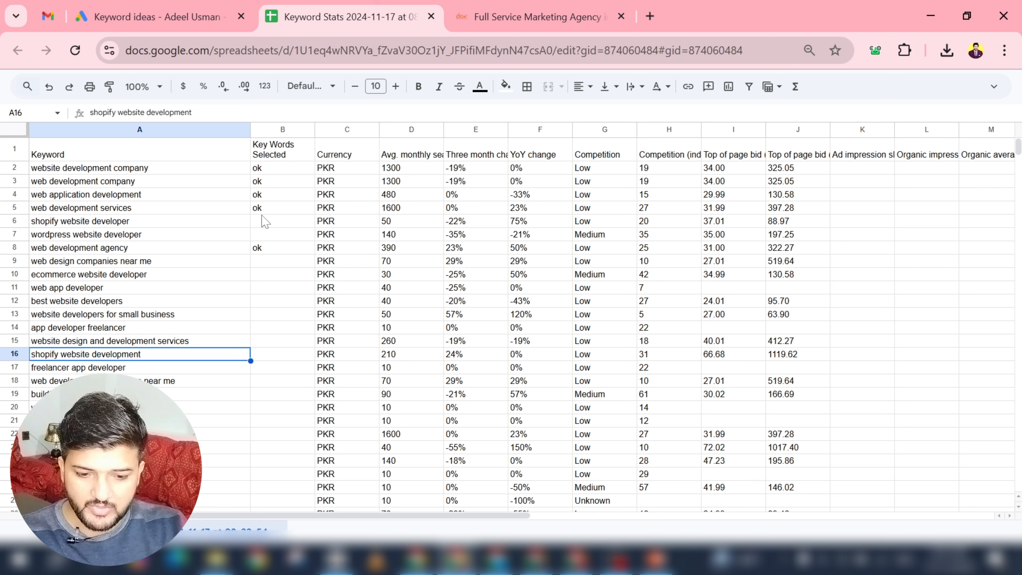
pyautogui.press('Right')
pyautogui.write('ok')
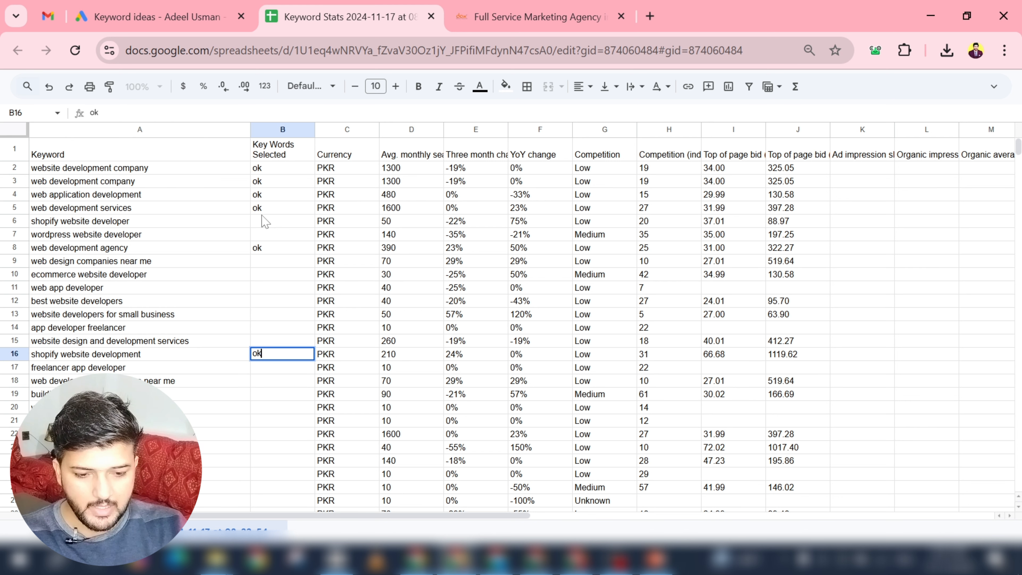
pyautogui.press('Down')
pyautogui.press('Left')
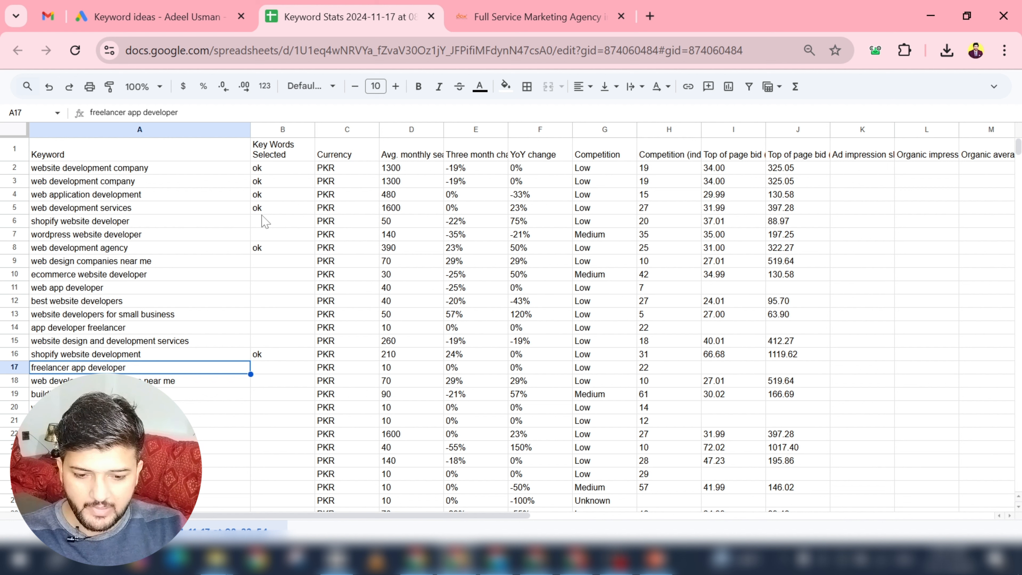
# Mark "web development companies near me" and "building website for business" with "ok" in cells B18 and B19.
pyautogui.press('Down')
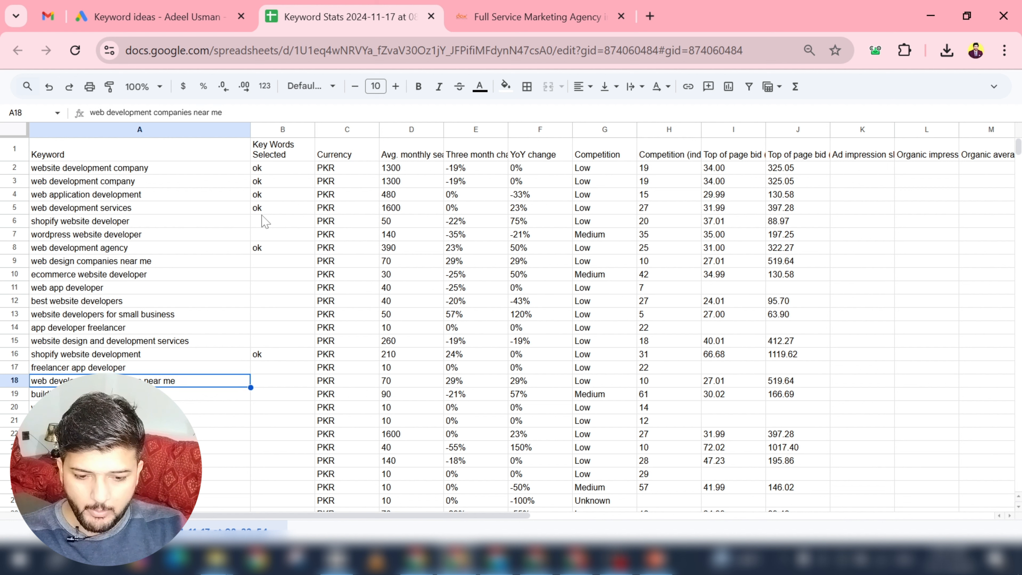
pyautogui.press('Right')
pyautogui.write('ok')
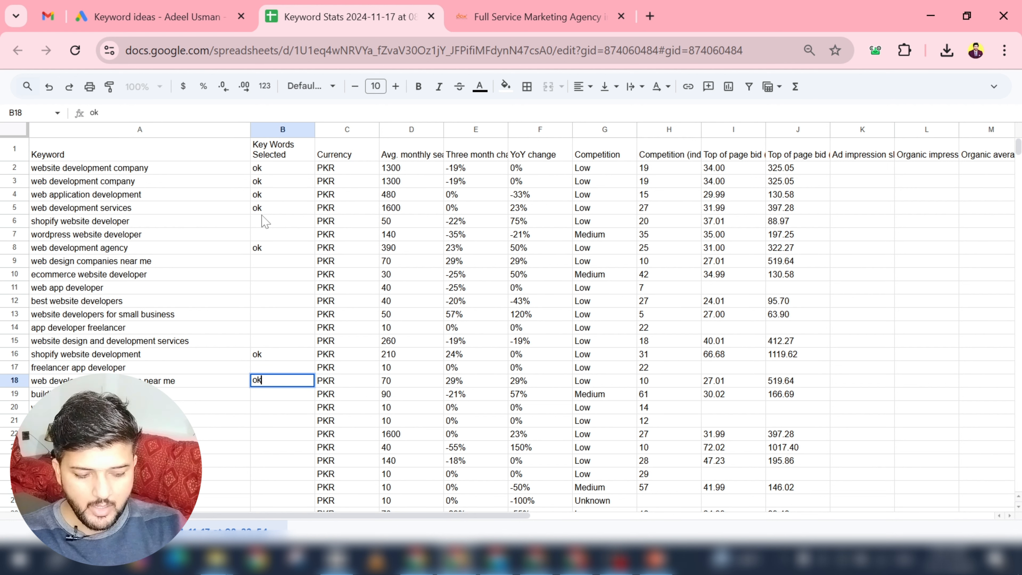
pyautogui.press('Return')
pyautogui.press('Left')
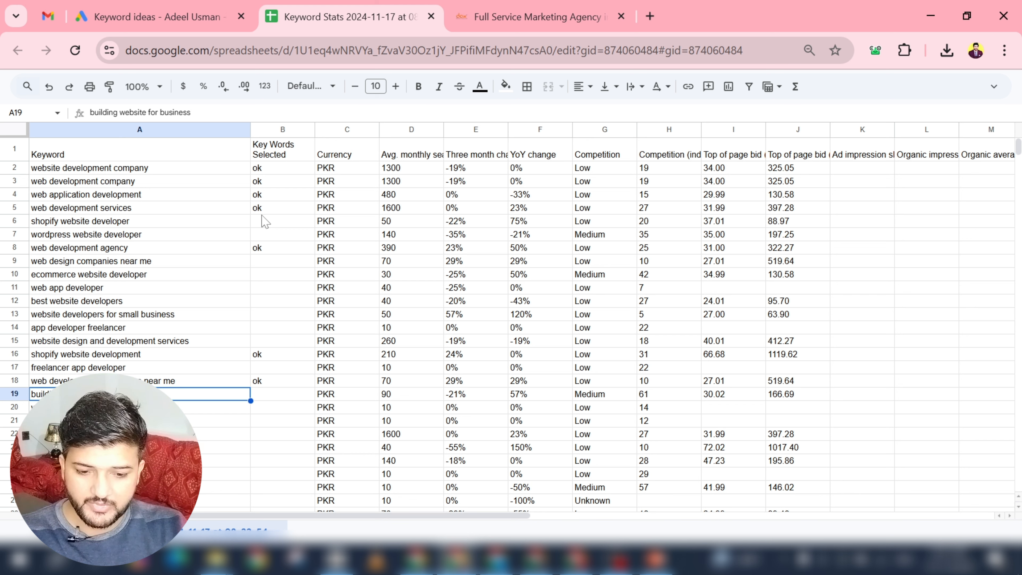
pyautogui.press('Right')
pyautogui.write('ok')
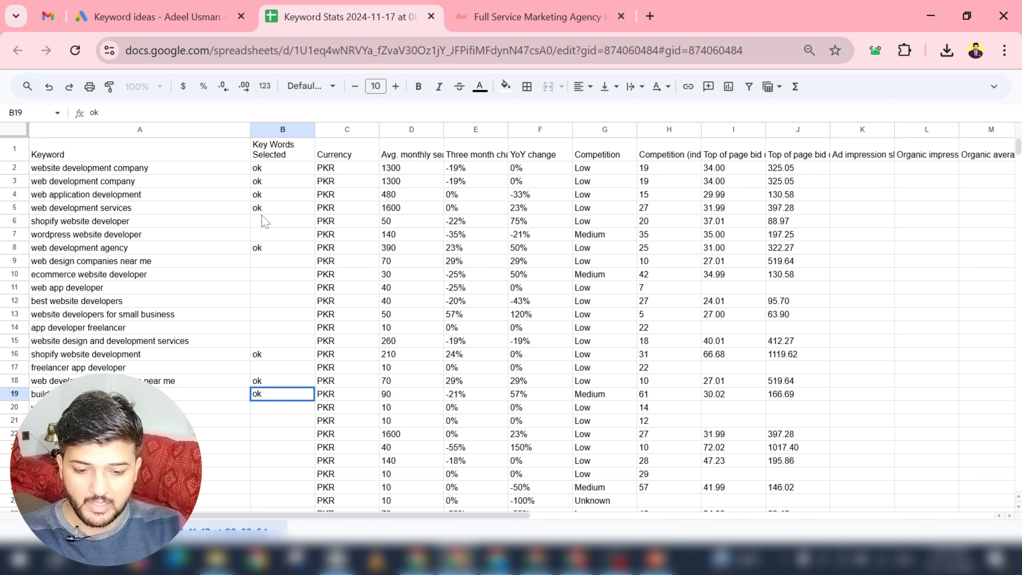
pyautogui.press('Return')
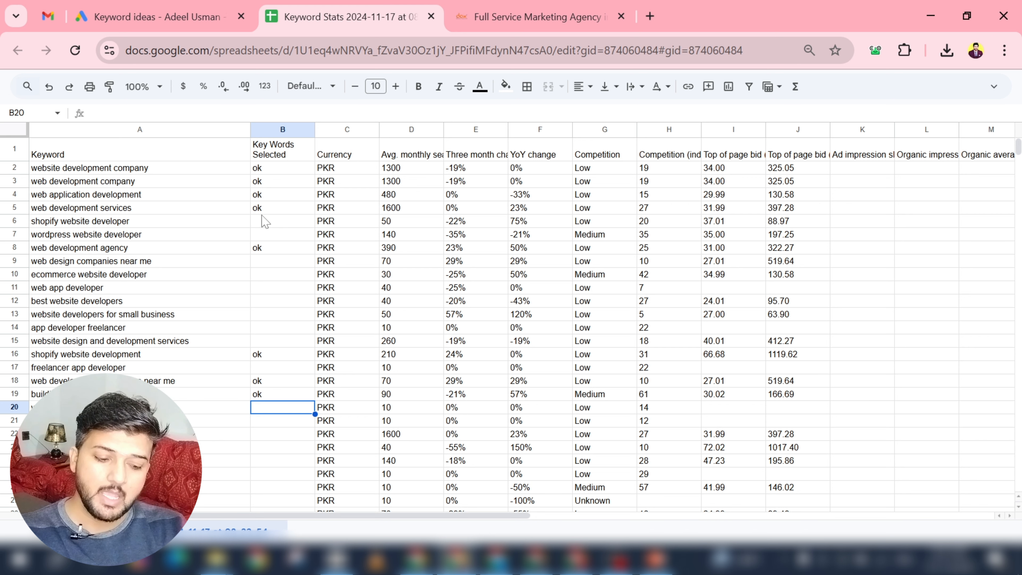
pyautogui.press('Left')
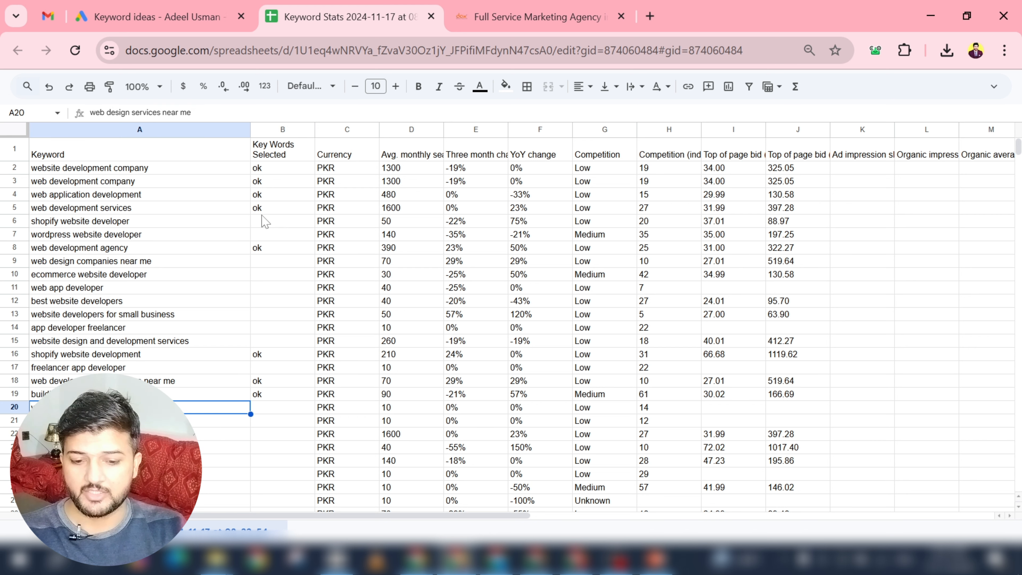
pyautogui.press('Down')
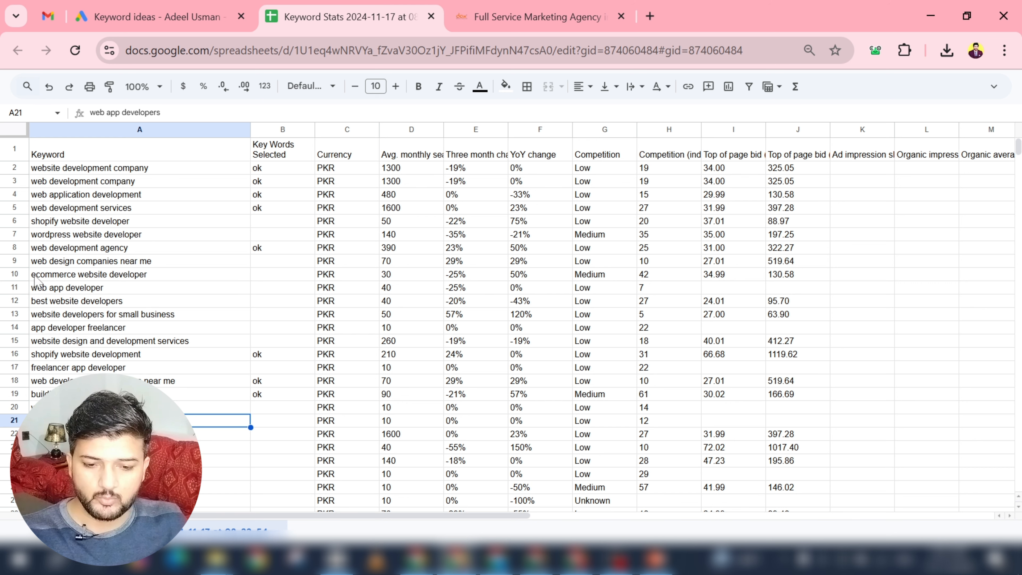
# Delete the unmarked rows 9 to 15, from "web design companies near me" through "website design and development services".
pyautogui.moveTo(19, 263); pyautogui.dragTo(14, 340)
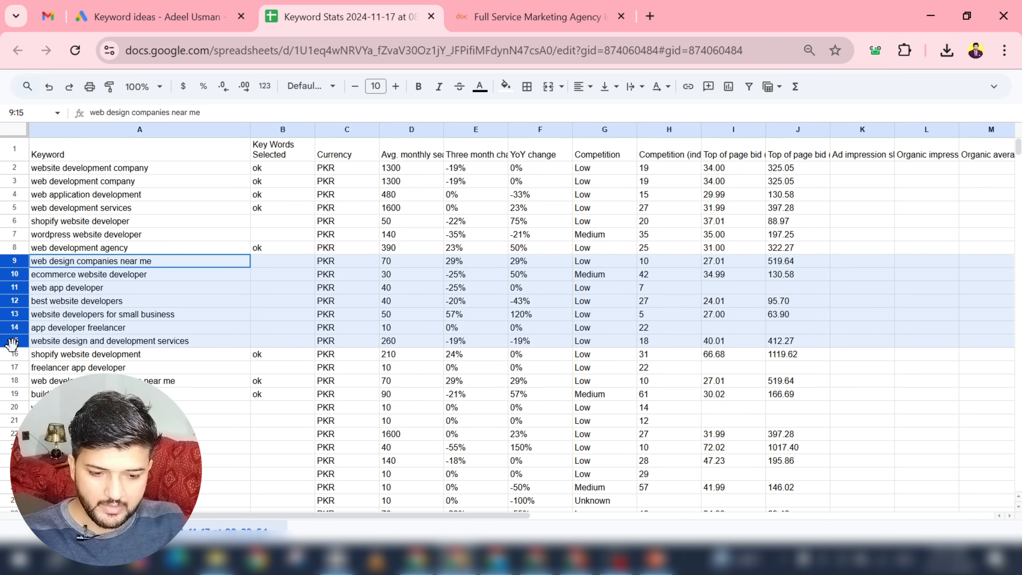
pyautogui.rightClick(4, 316)
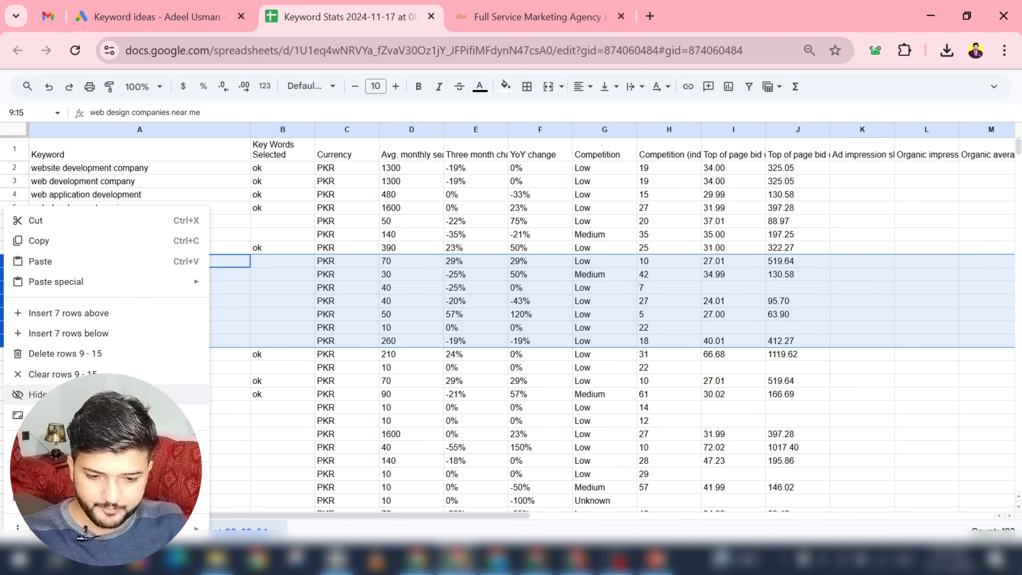
pyautogui.click(67, 353)
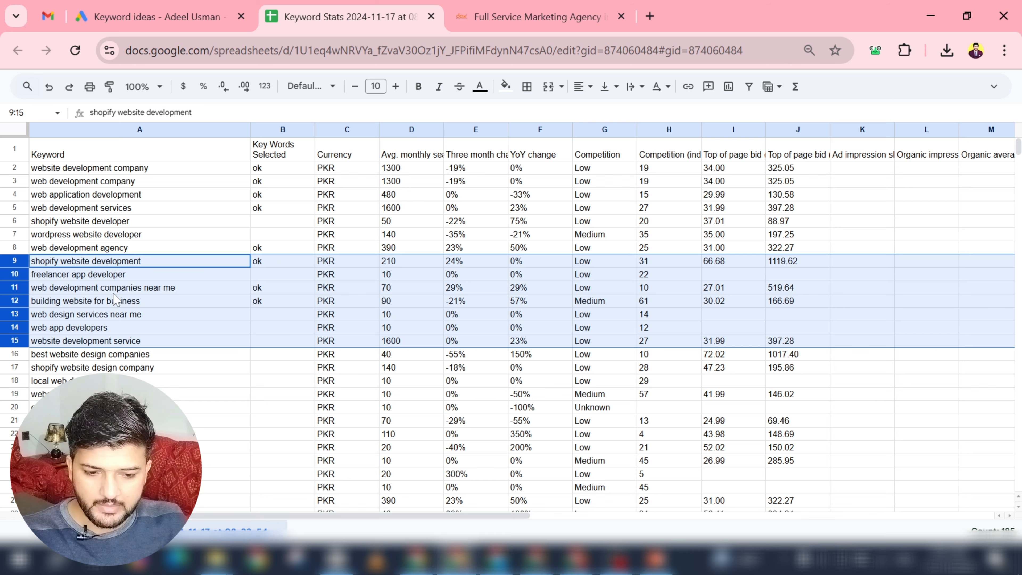
pyautogui.click(244, 382)
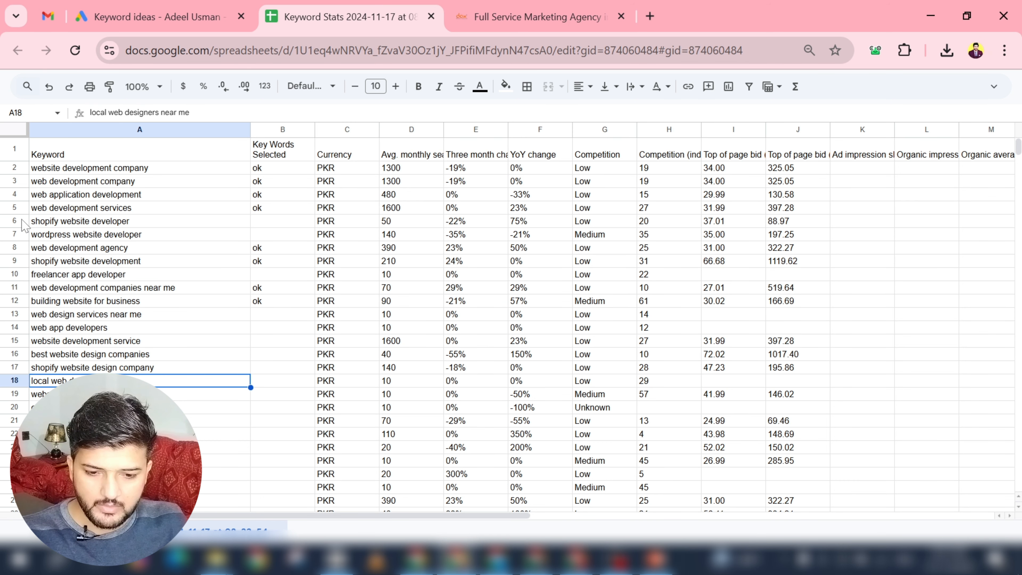
# Delete the unmarked rows for "shopify website developer", "wordpress website developer" and "freelancer app developer".
pyautogui.moveTo(19, 222); pyautogui.dragTo(20, 232)
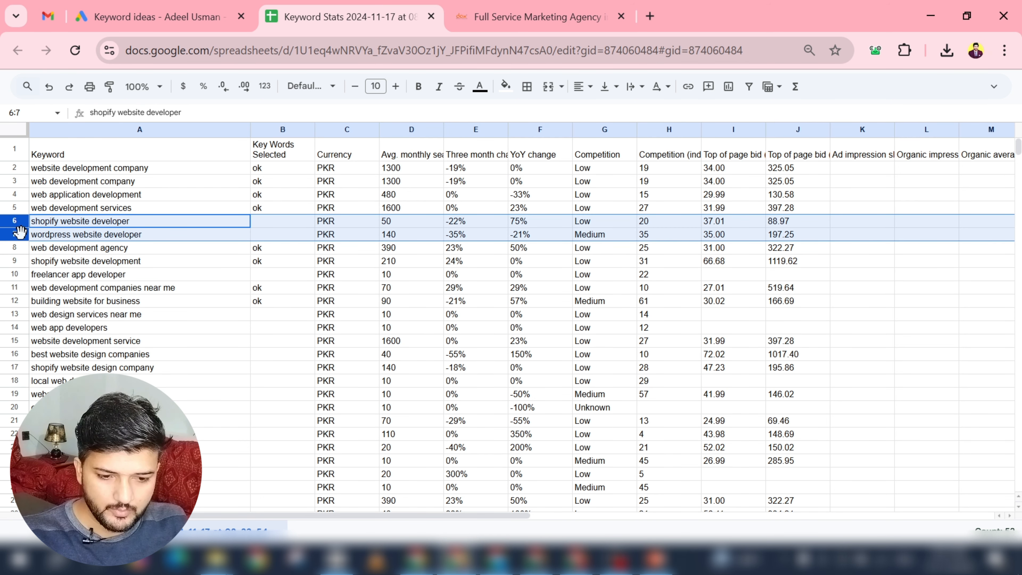
pyautogui.hotkey('ctrl', 'alt', '-')
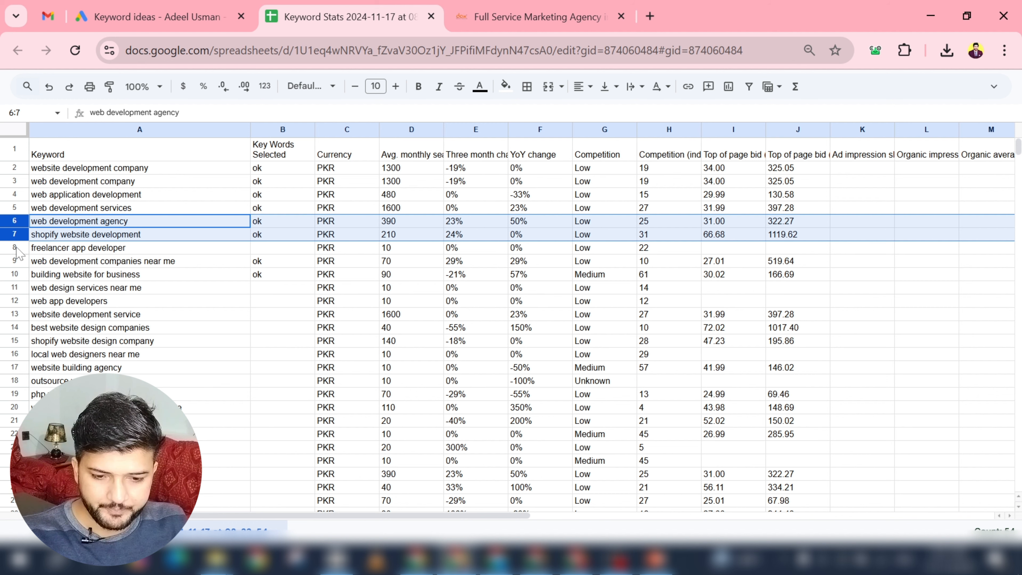
pyautogui.click(17, 249)
pyautogui.hotkey('ctrl', 'alt', '-')
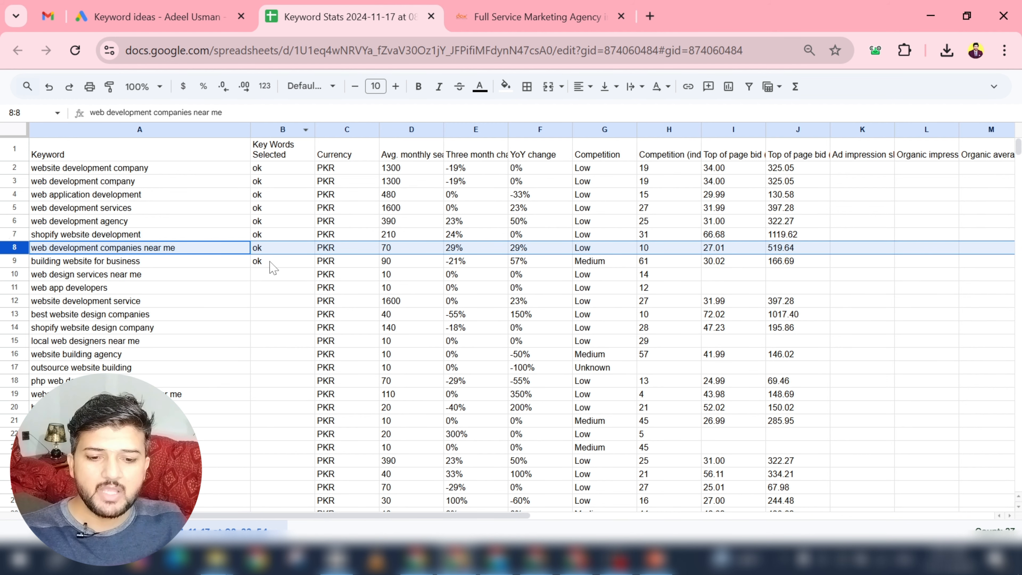
pyautogui.scroll(-20, 169, 336)
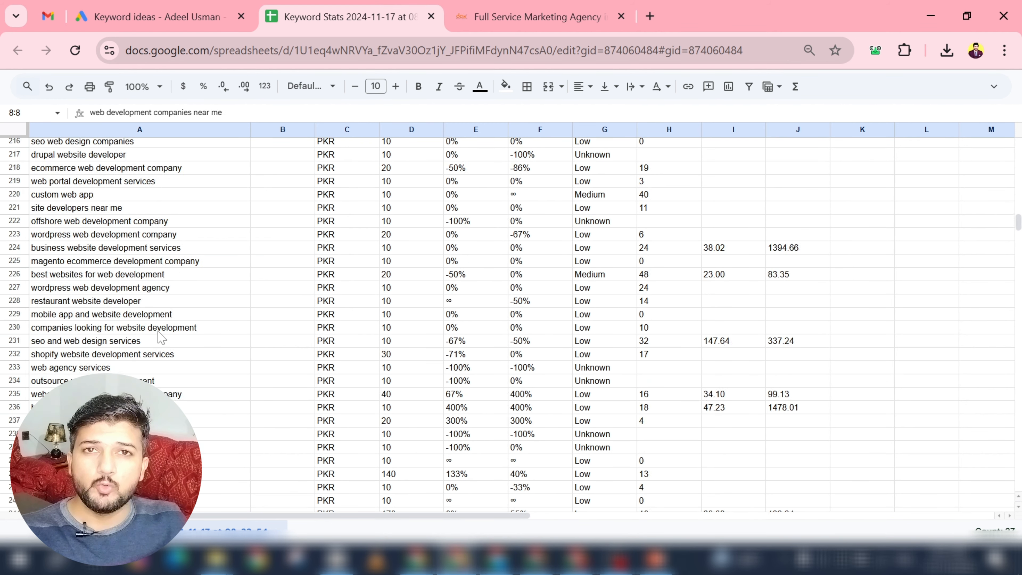
pyautogui.scroll(20, 161, 338)
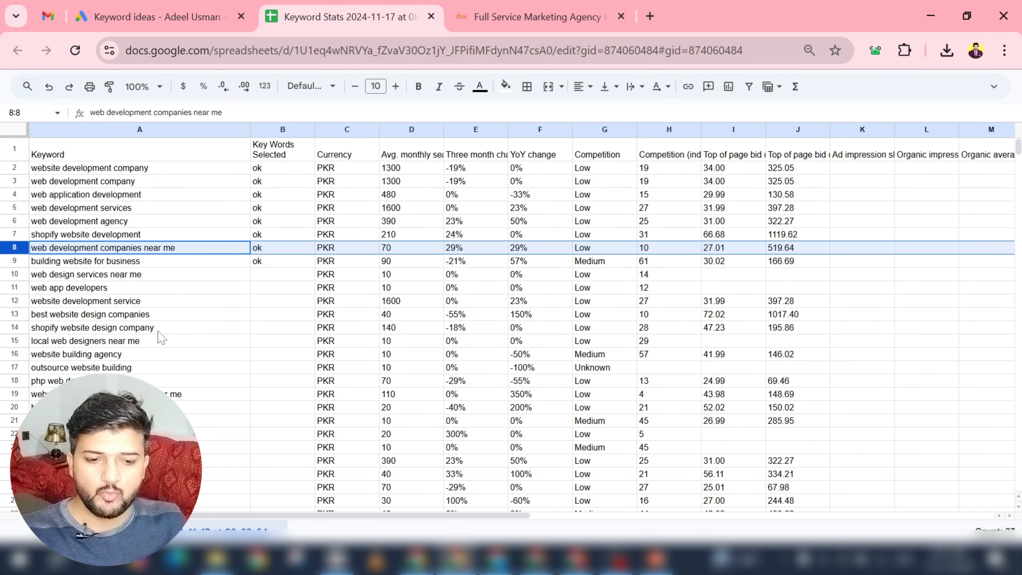
# Widen column D to fit its "Avg. monthly searches" header and check the full competition and top of page bid headers.
pyautogui.click(281, 173)
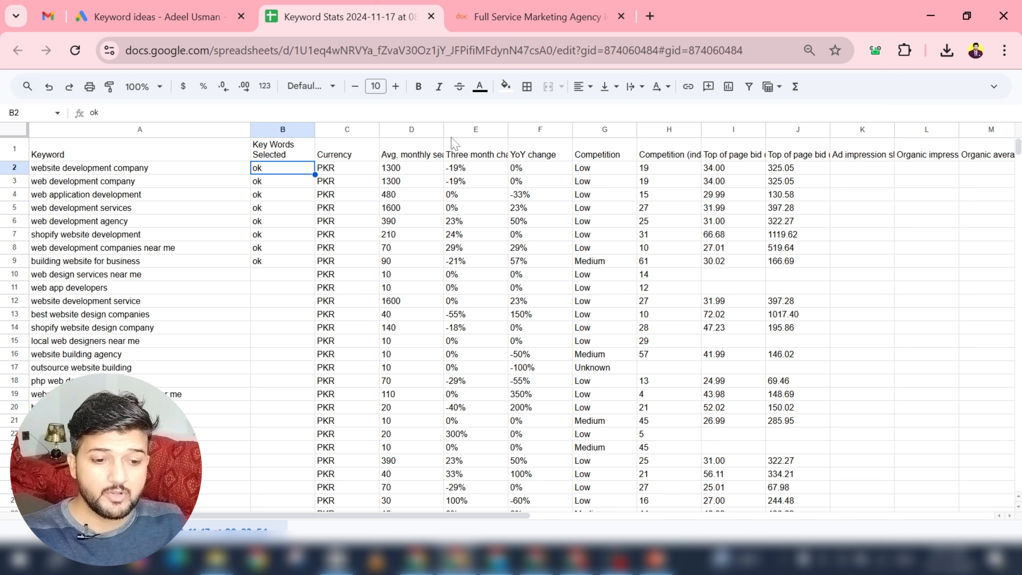
pyautogui.moveTo(444, 129); pyautogui.dragTo(471, 129)
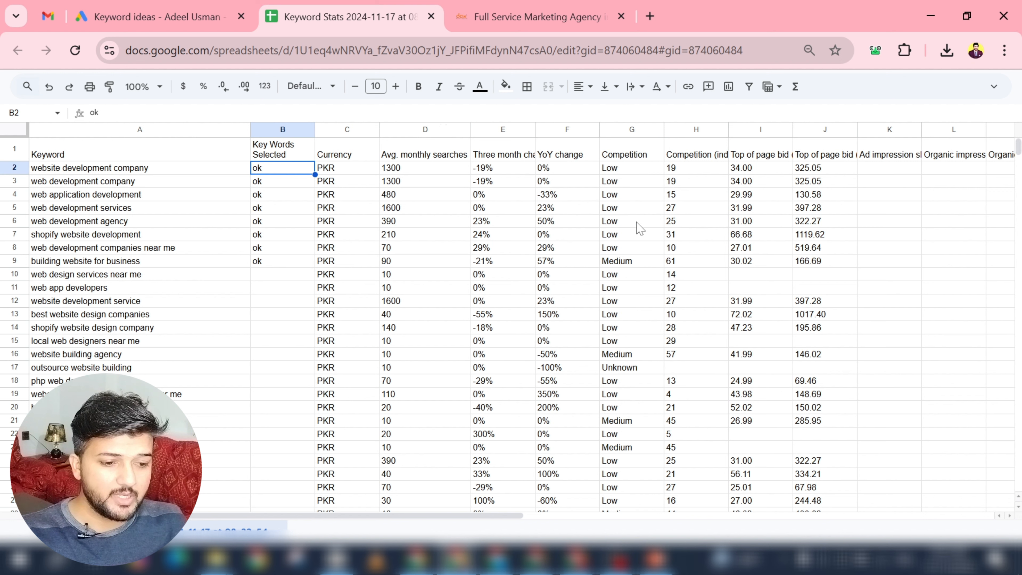
pyautogui.click(711, 159)
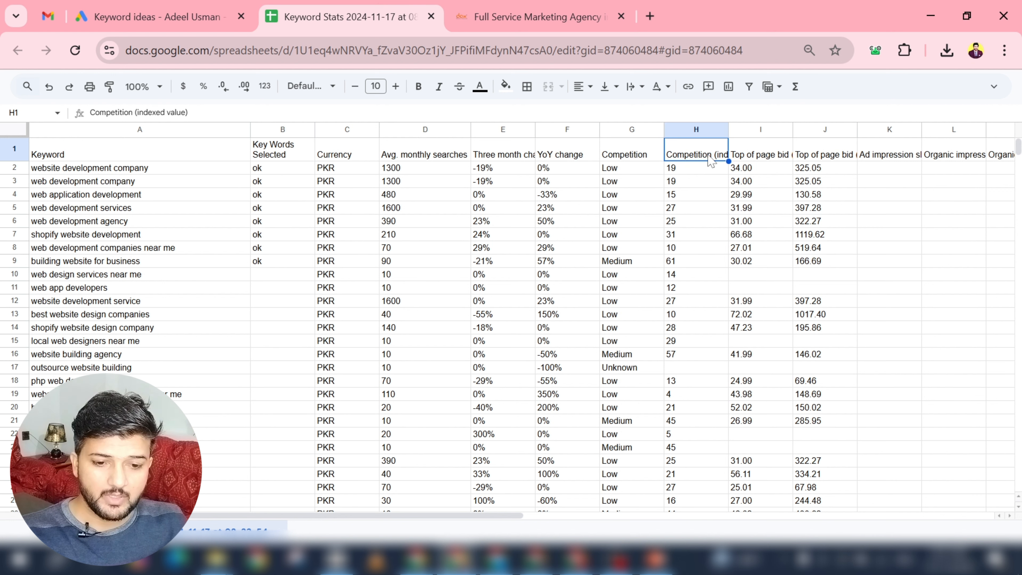
pyautogui.click(756, 159)
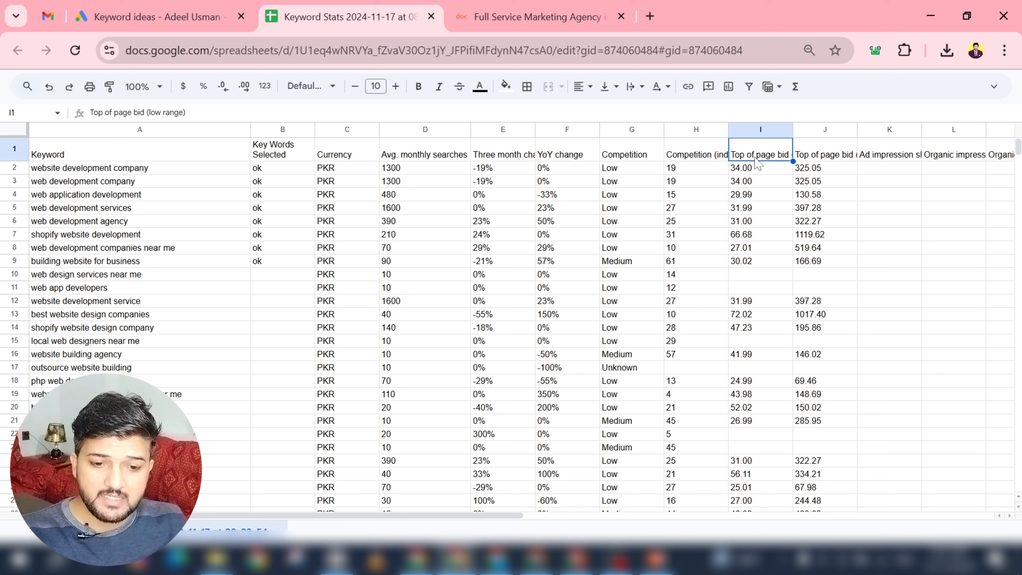
pyautogui.click(827, 161)
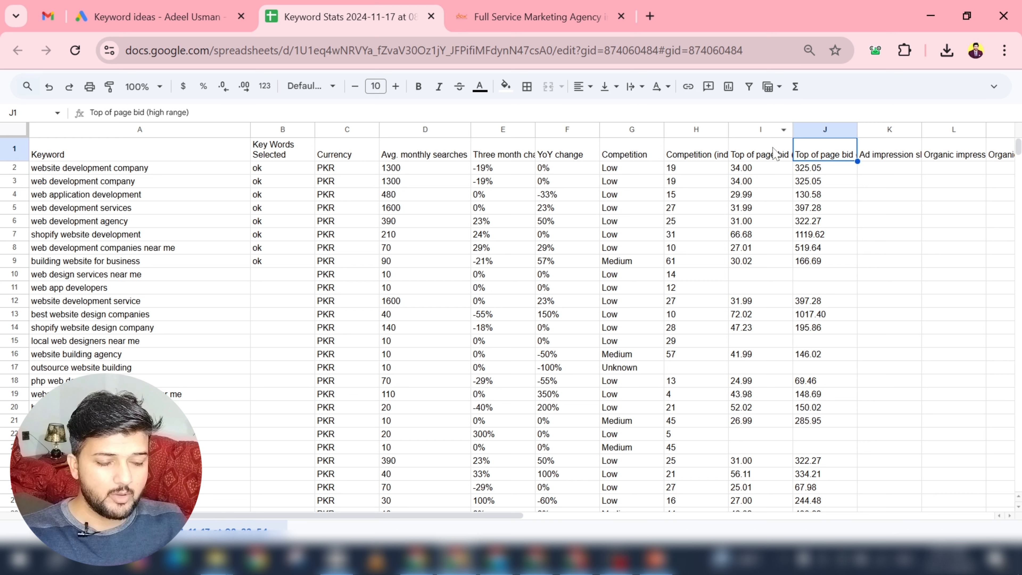
# Insert a line break after "Top of page" in the low range and high range bid headers in I1 and J1.
pyautogui.click(775, 157)
pyautogui.doubleClick(776, 157)
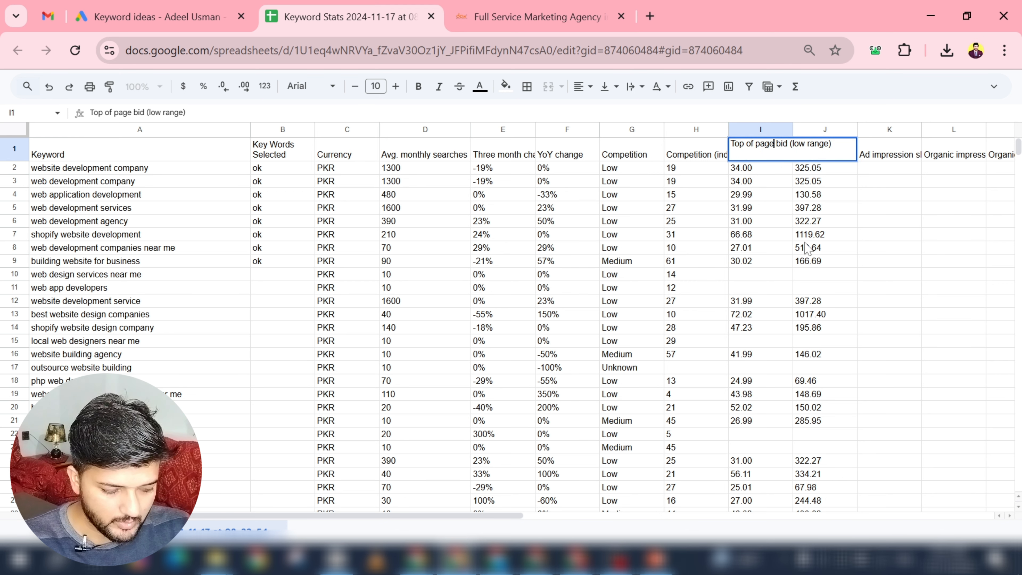
pyautogui.hotkey('alt', 'Return')
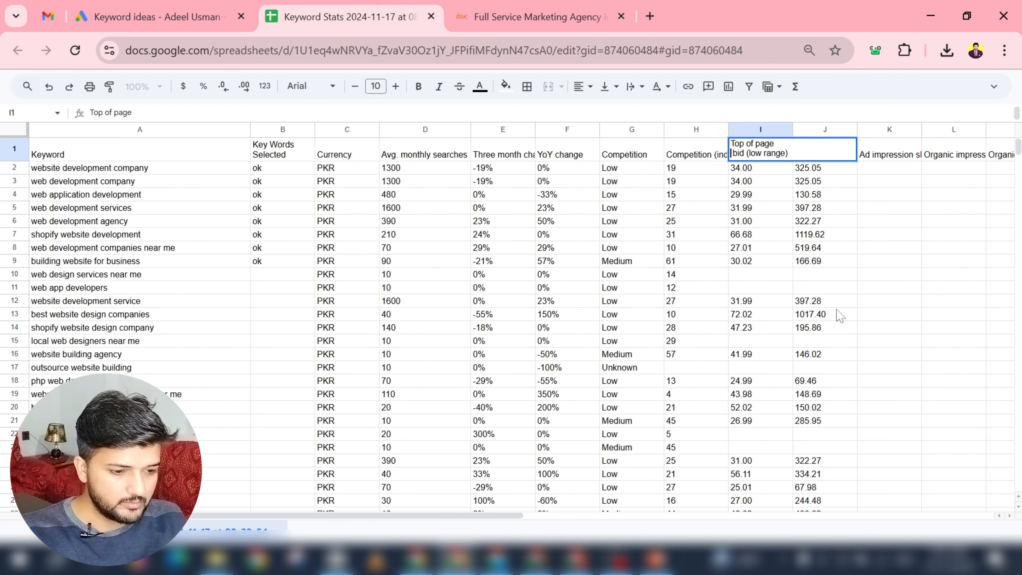
pyautogui.press('Tab')
pyautogui.doubleClick(817, 153)
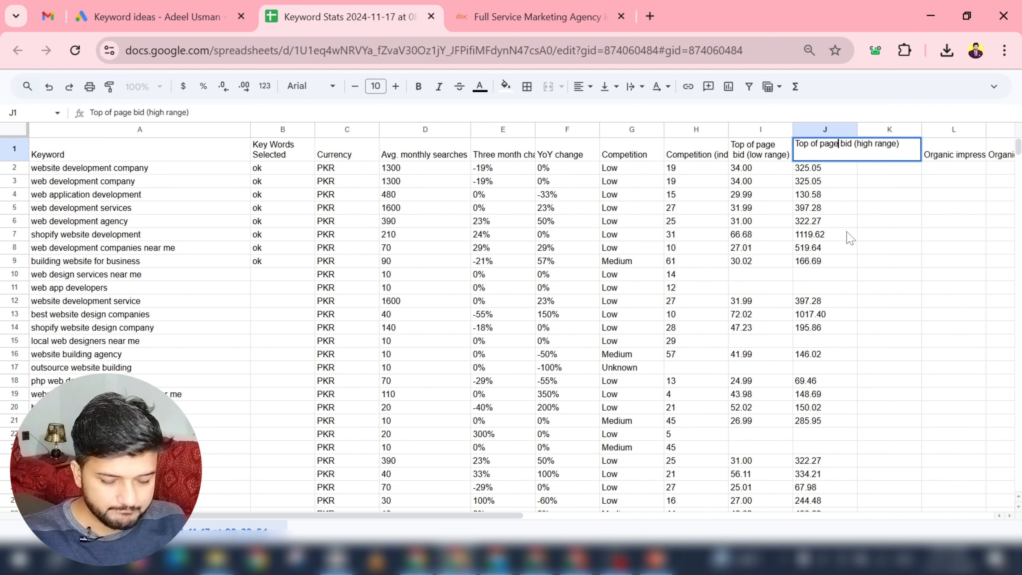
pyautogui.hotkey('alt', 'Return')
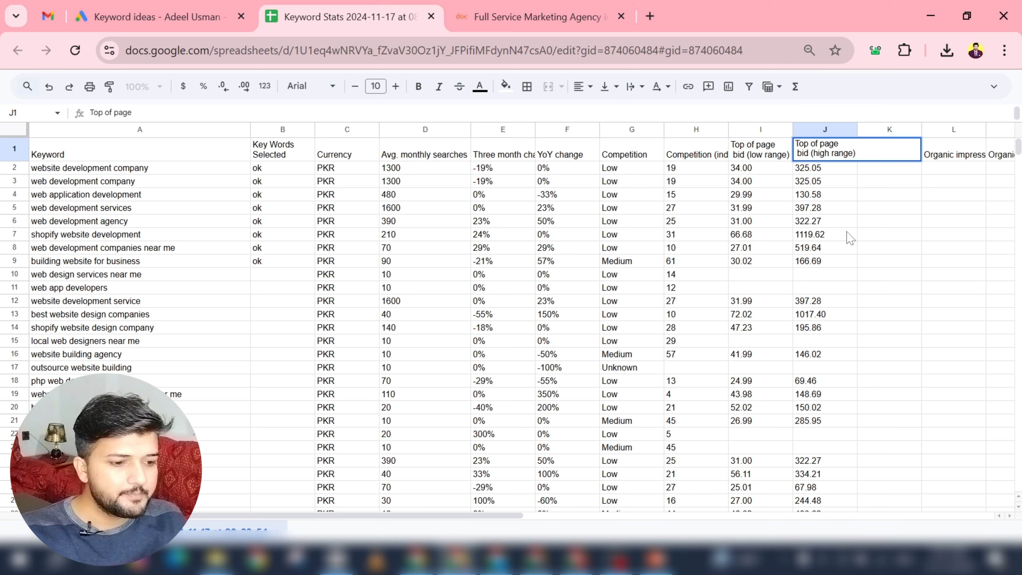
pyautogui.click(875, 250)
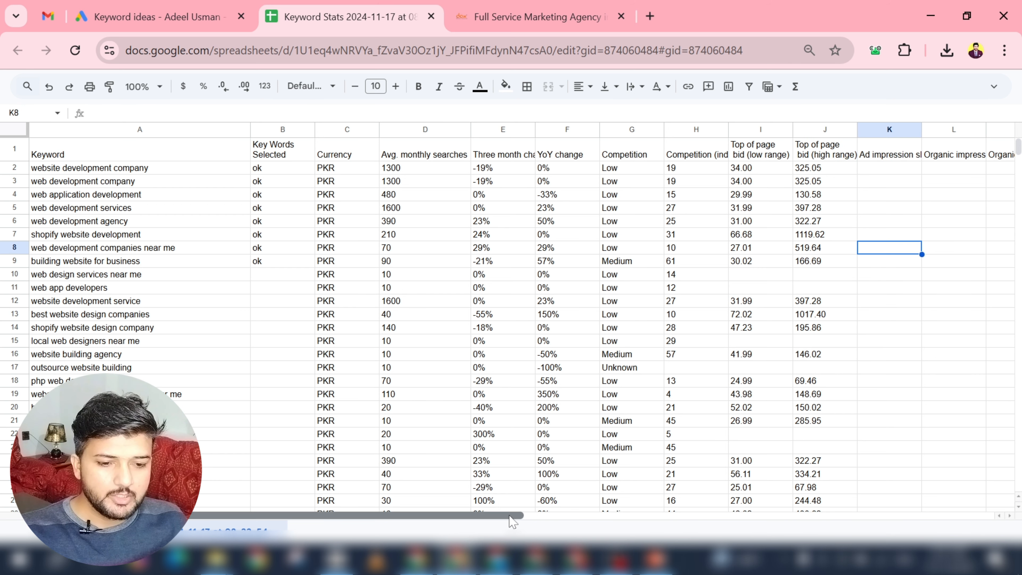
# Narrow the Currency, Avg. monthly searches, Three month change and YoY change columns (C to F) close to their values.
pyautogui.hscroll(2, 522, 517)
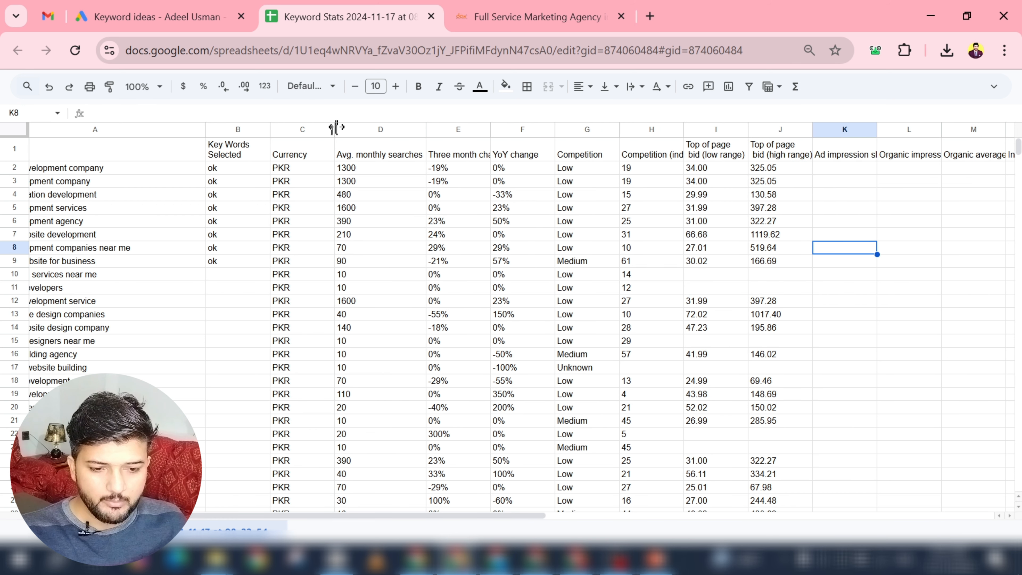
pyautogui.moveTo(334, 130); pyautogui.dragTo(302, 129)
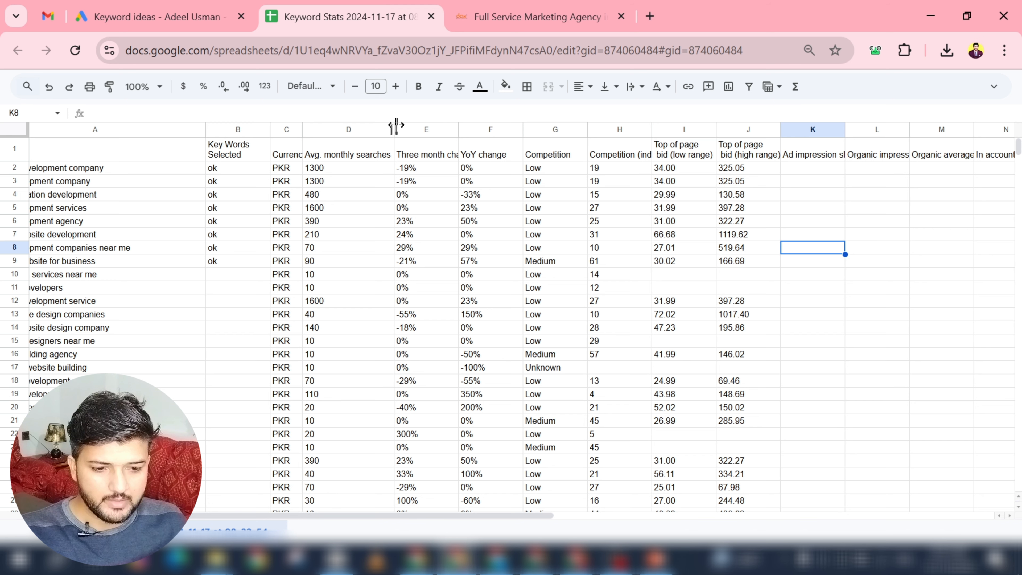
pyautogui.moveTo(394, 130); pyautogui.dragTo(336, 129)
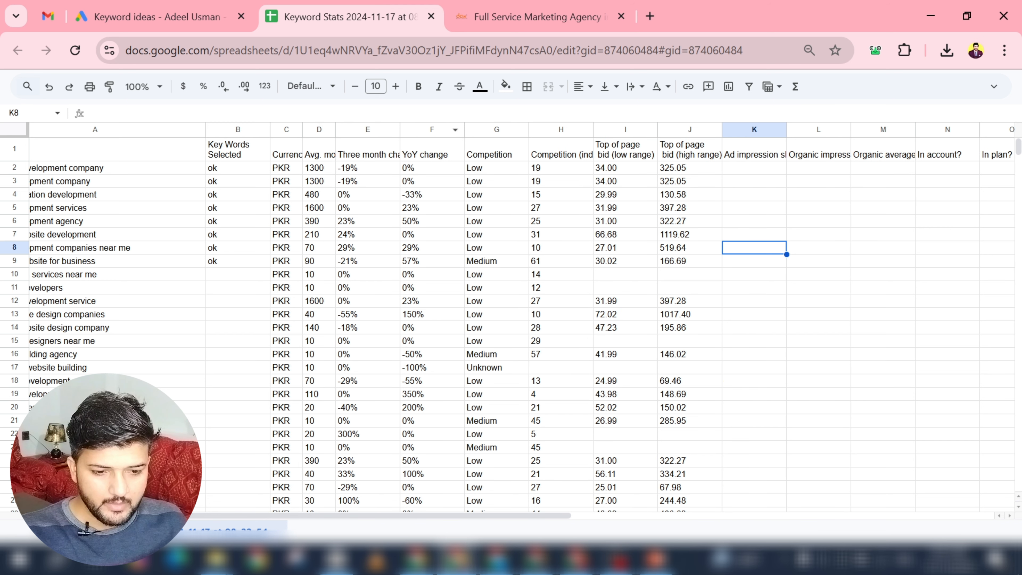
pyautogui.moveTo(400, 129); pyautogui.dragTo(365, 129)
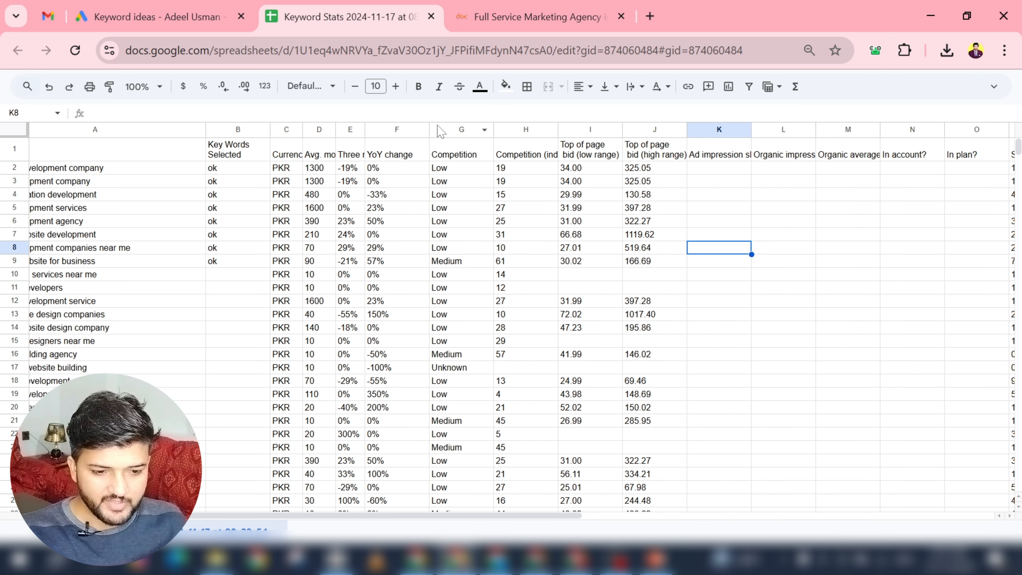
pyautogui.click(426, 129)
pyautogui.click(727, 262)
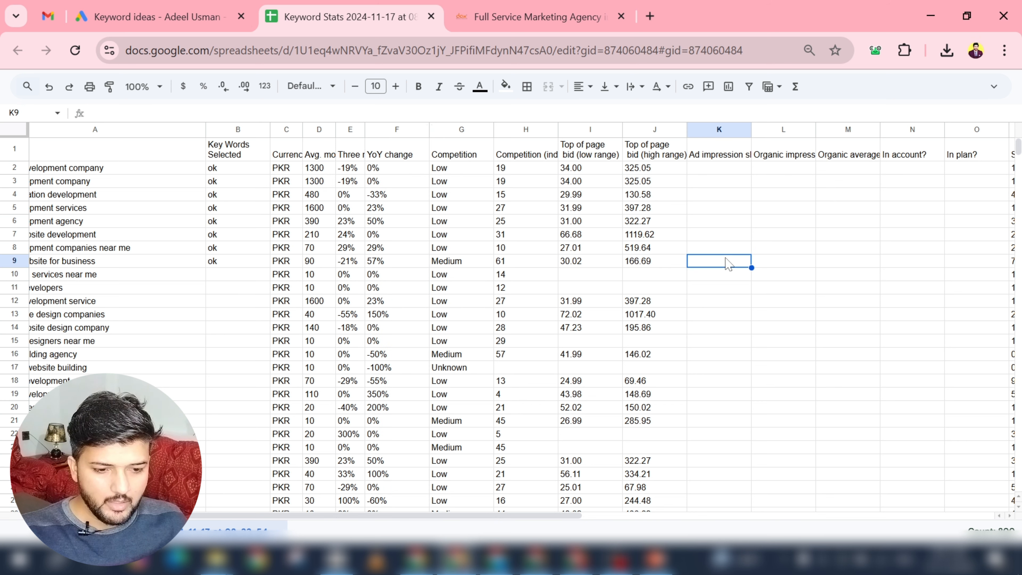
pyautogui.moveTo(430, 130); pyautogui.dragTo(386, 129)
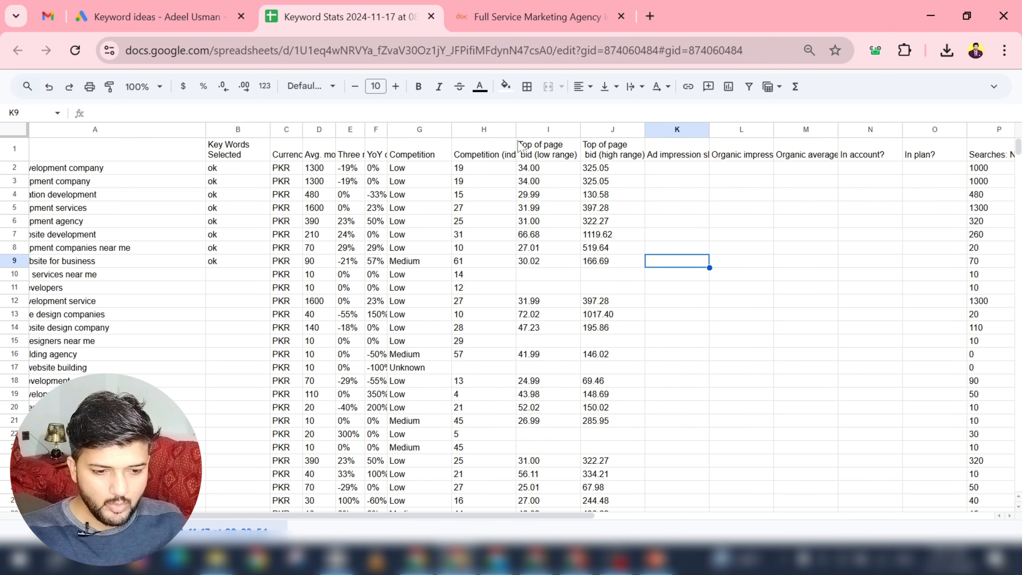
# Narrow the two competition columns G and H, and slightly trim the top of page bid columns I and J.
pyautogui.moveTo(451, 126); pyautogui.dragTo(422, 128)
pyautogui.moveTo(485, 128); pyautogui.dragTo(447, 129)
pyautogui.moveTo(510, 128); pyautogui.dragTo(506, 128)
pyautogui.moveTo(570, 129)
pyautogui.mouseDown()
pyautogui.moveTo(560, 129)
pyautogui.moveTo(569, 130)
pyautogui.mouseUp()
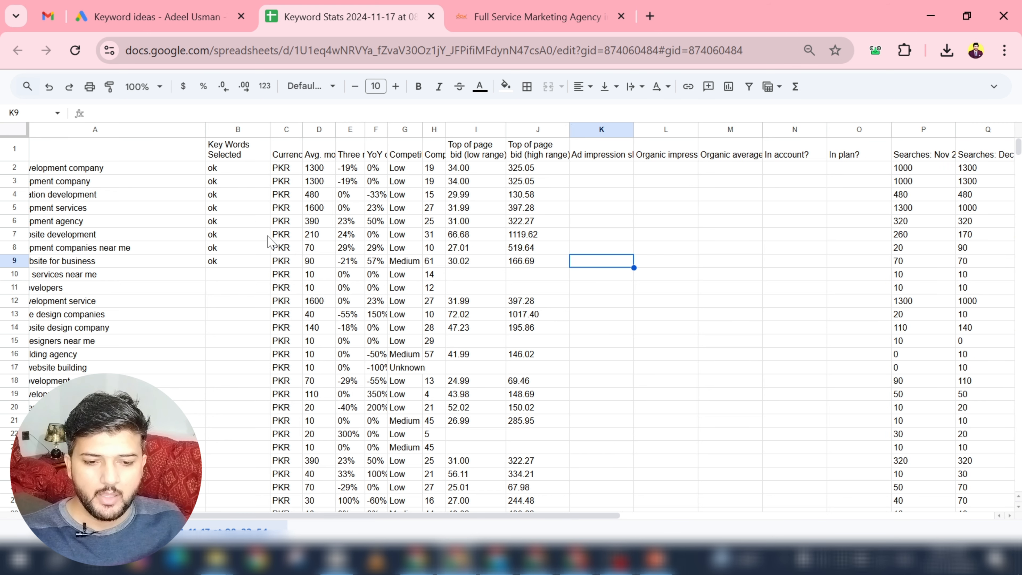
# Freeze the first row so the keyword table headers stay in view.
pyautogui.click(239, 184)
pyautogui.click(25, 90)
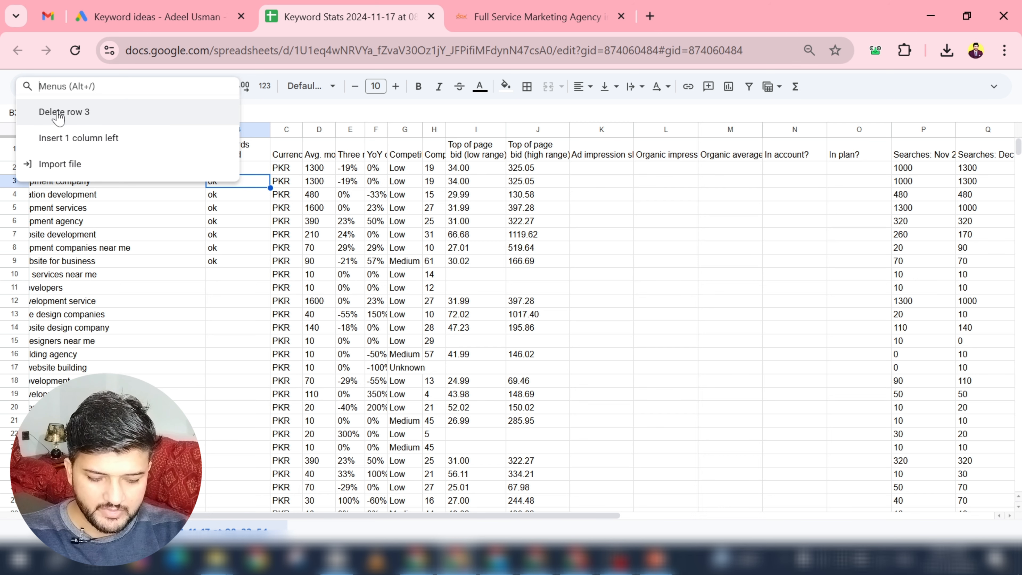
pyautogui.write('free')
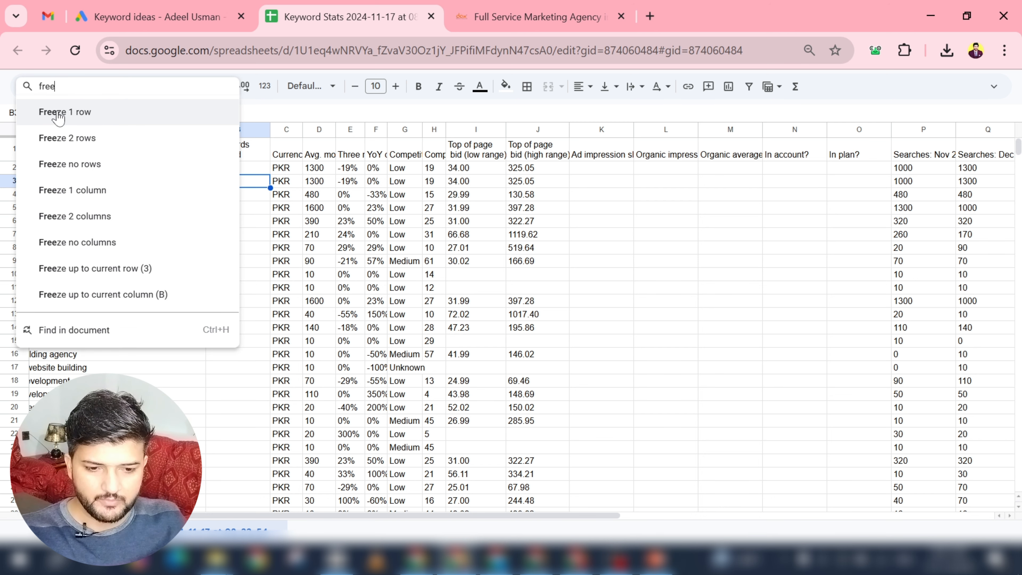
pyautogui.click(58, 113)
pyautogui.click(666, 306)
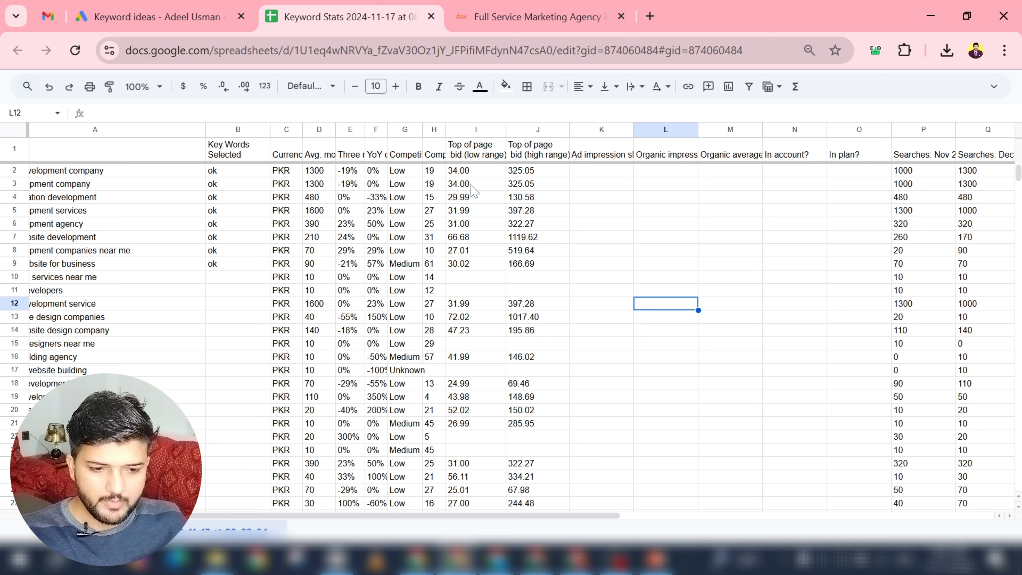
# Reapply the one-row freeze, first with the whole header row selected and again from cell B4.
pyautogui.click(14, 149)
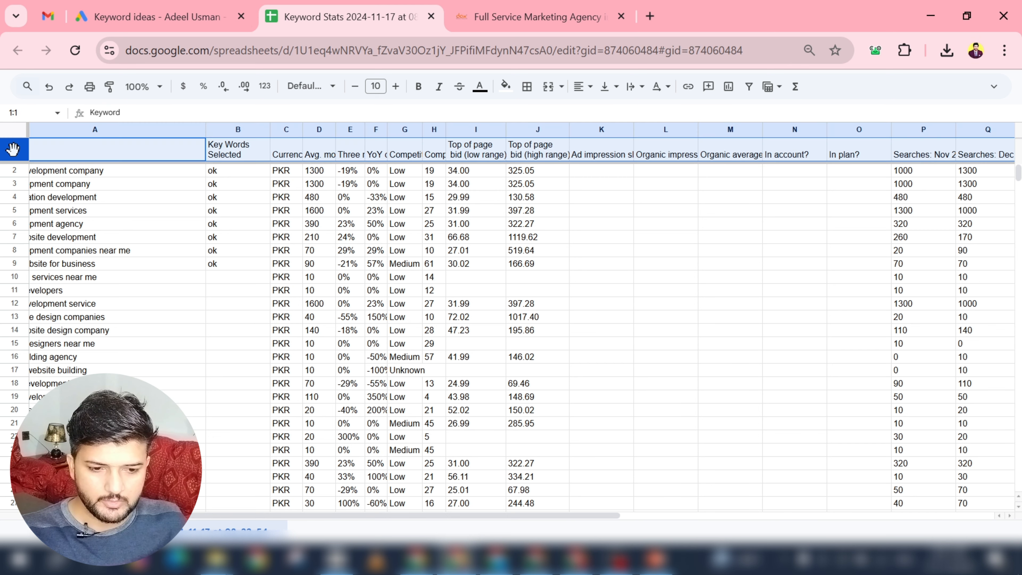
pyautogui.click(27, 87)
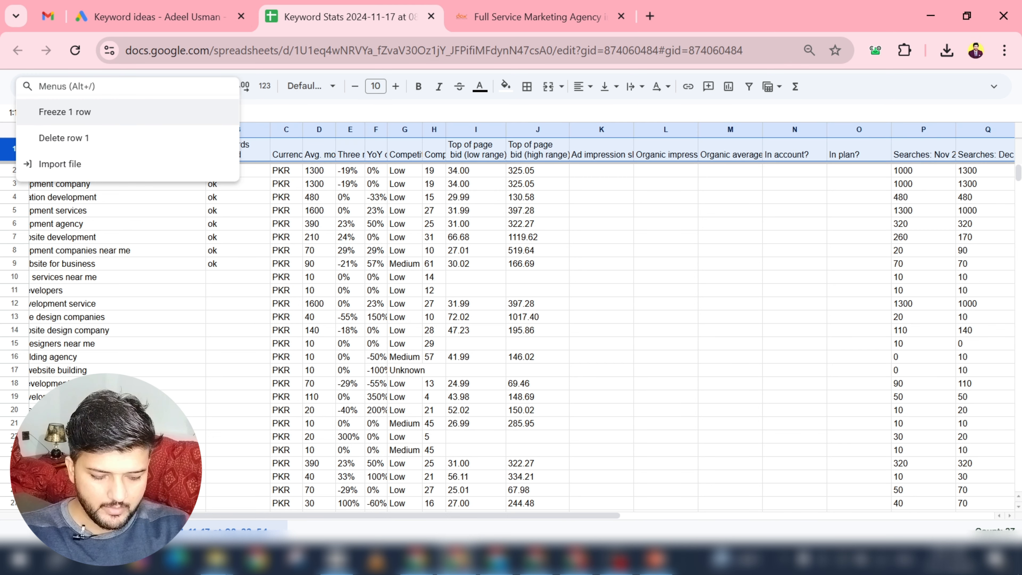
pyautogui.write('free')
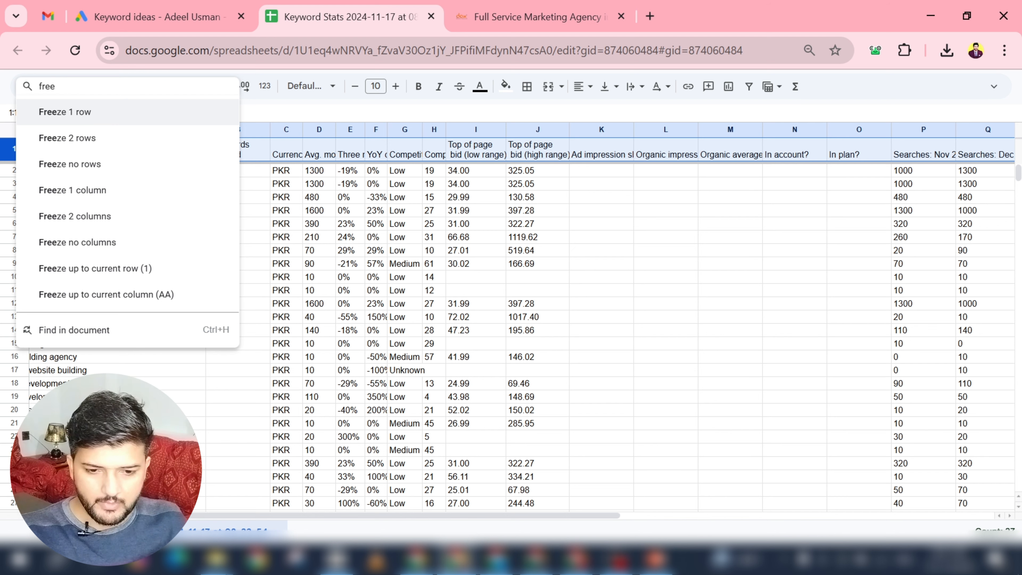
pyautogui.click(60, 117)
pyautogui.click(668, 330)
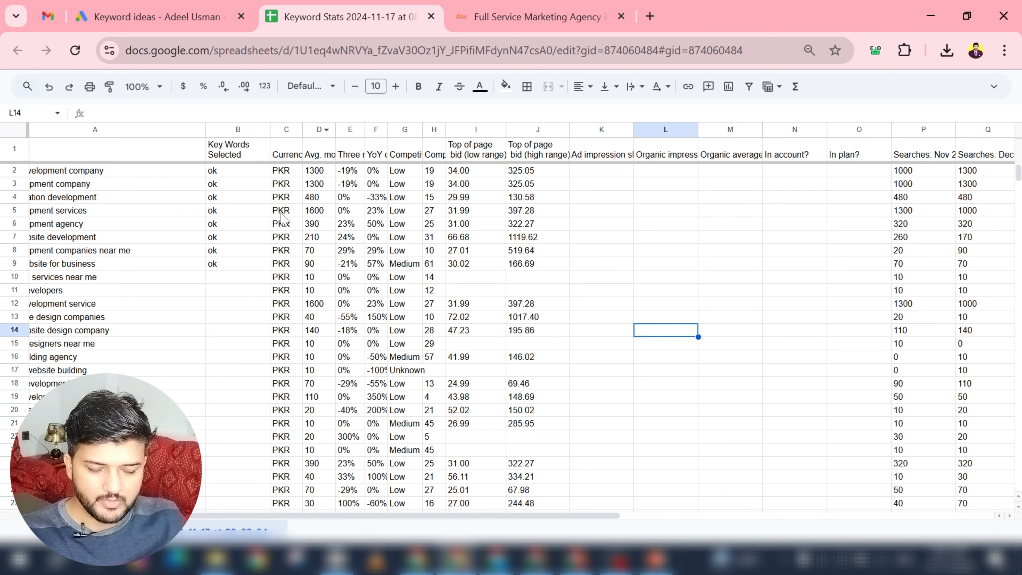
pyautogui.click(231, 201)
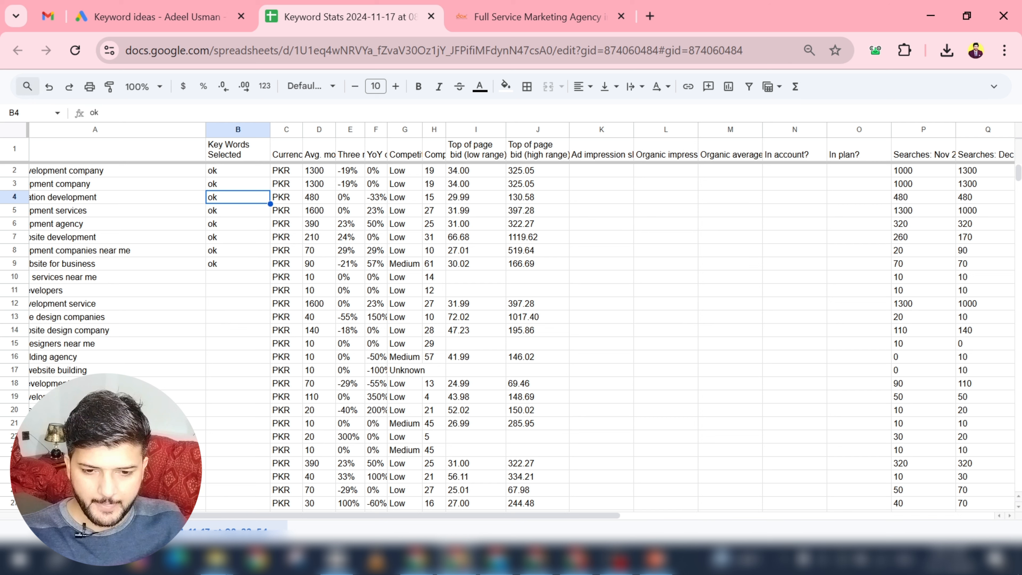
pyautogui.click(27, 86)
pyautogui.write('free')
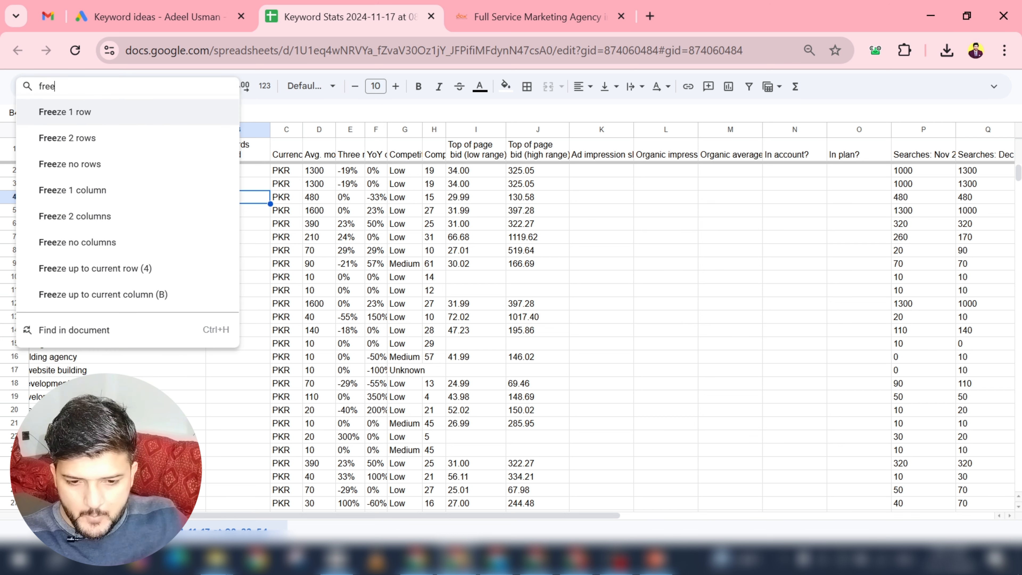
pyautogui.click(68, 113)
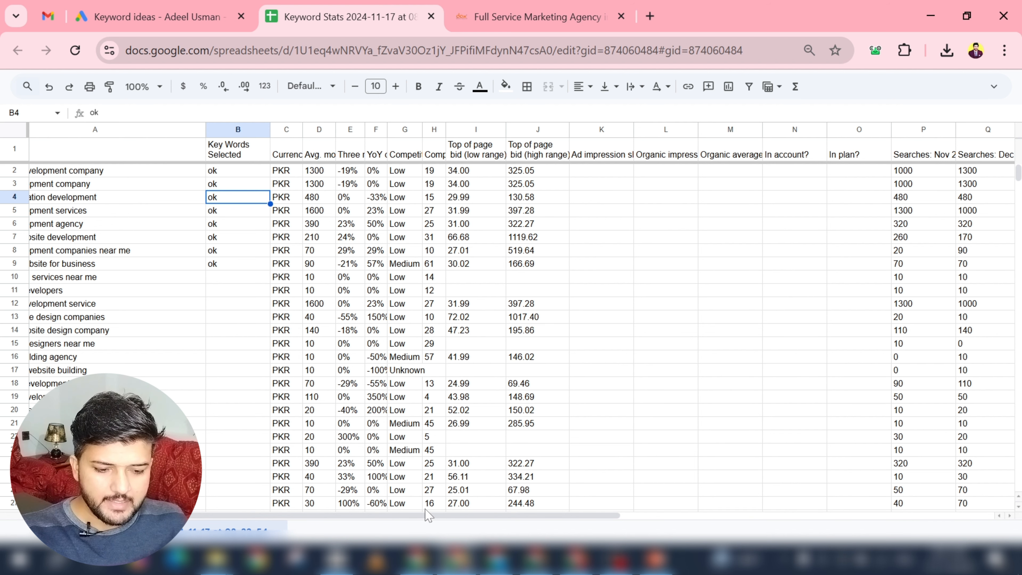
# Check the monthly Searches headers and clear all contents of columns K to AA, from Ad impression share through the October searches.
pyautogui.hscroll(6, 428, 521)
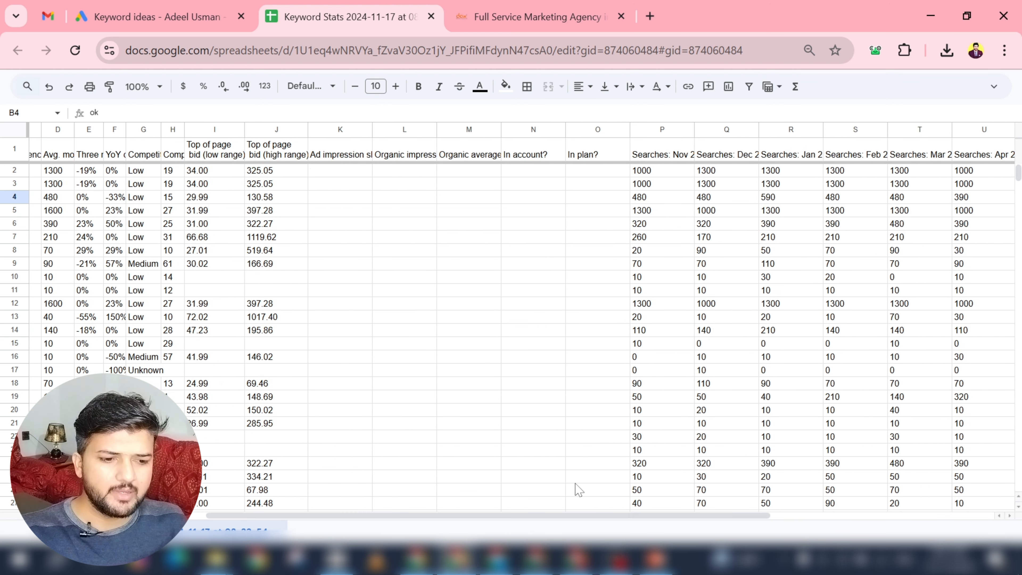
pyautogui.click(667, 158)
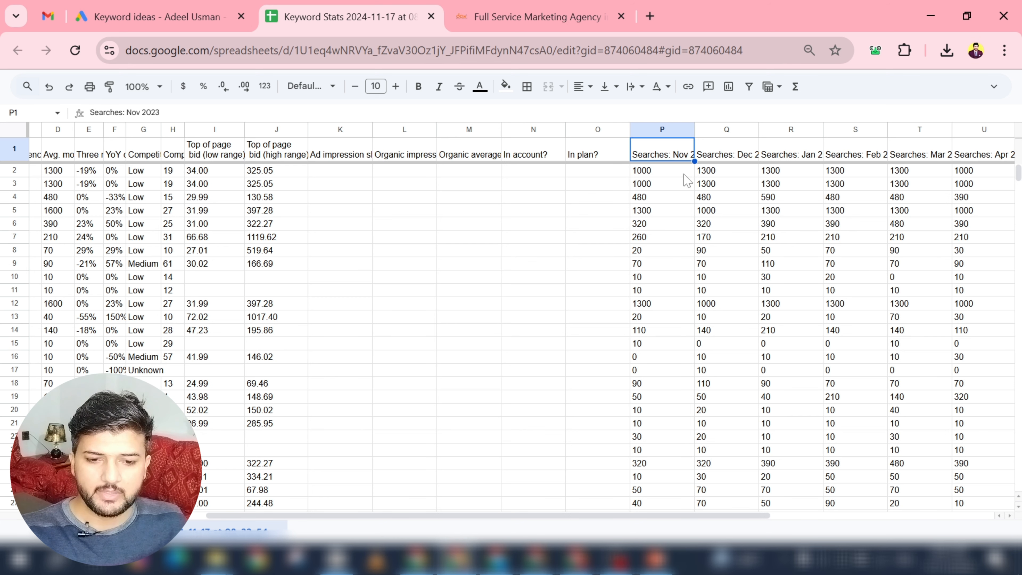
pyautogui.click(718, 157)
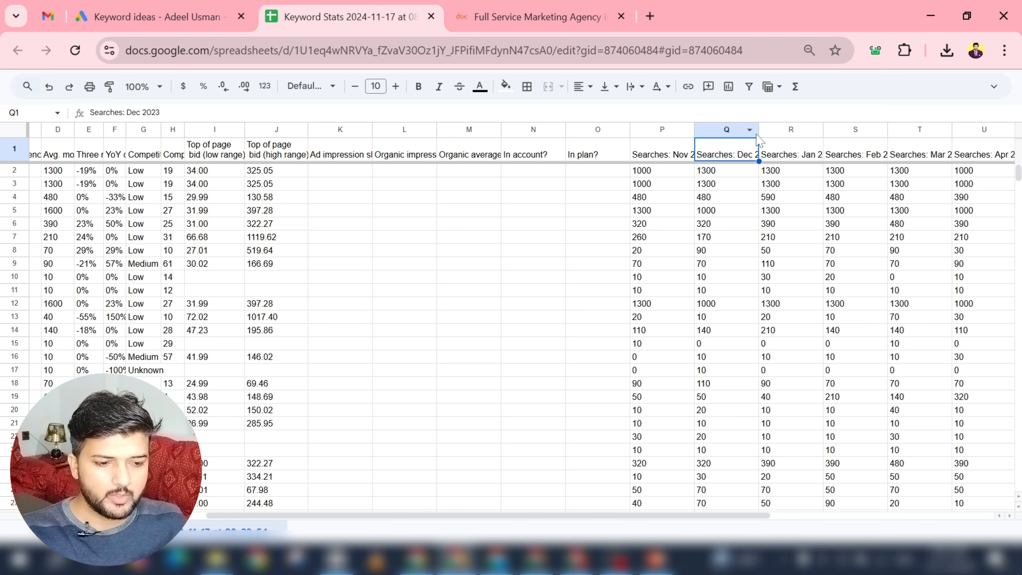
pyautogui.click(804, 169)
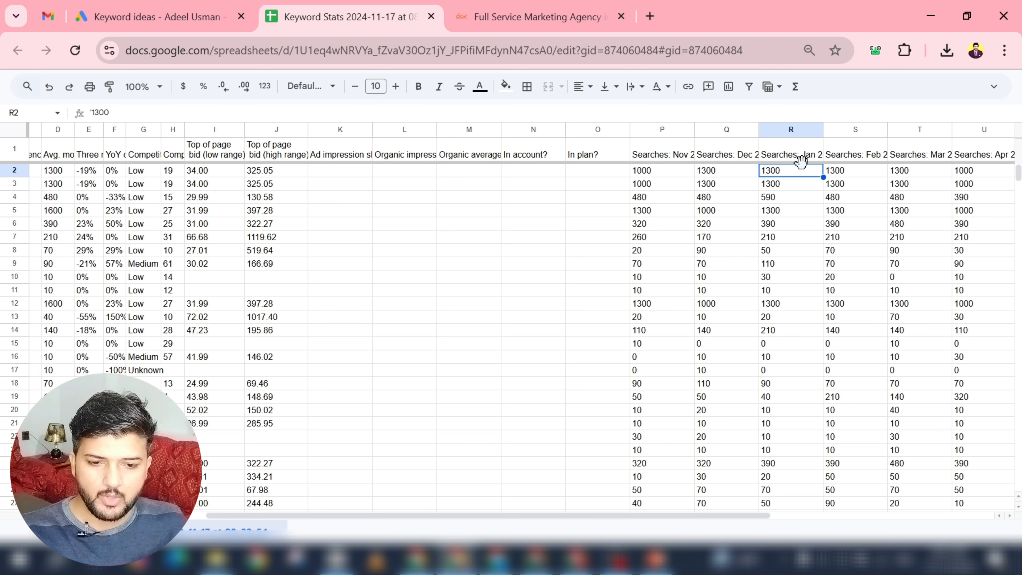
pyautogui.click(820, 158)
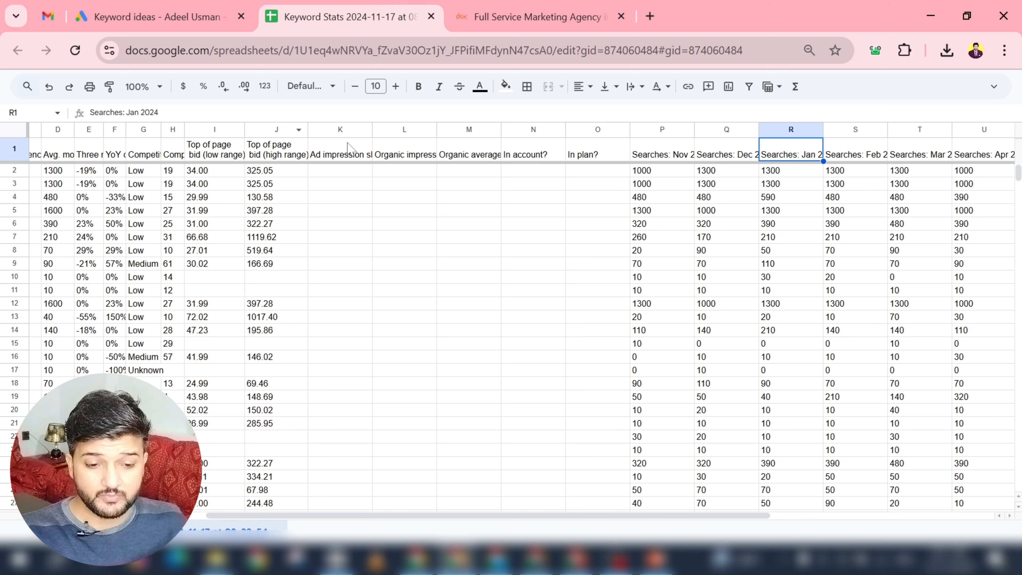
pyautogui.moveTo(338, 134); pyautogui.dragTo(1021, 135)
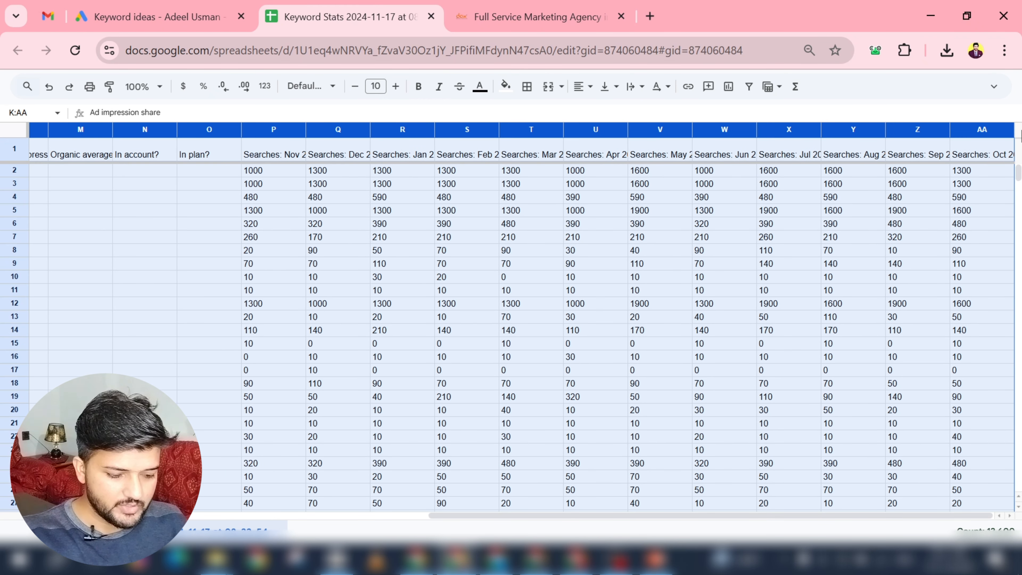
pyautogui.press('Delete')
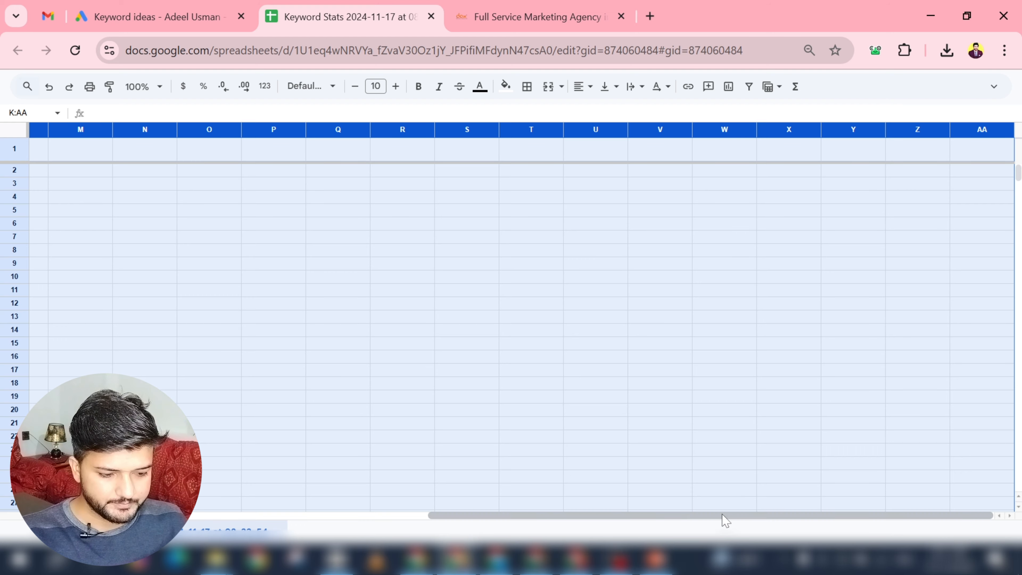
# Enter the header "Clicks Monthly" in K1, beside the high range bid column.
pyautogui.moveTo(726, 519); pyautogui.dragTo(556, 517)
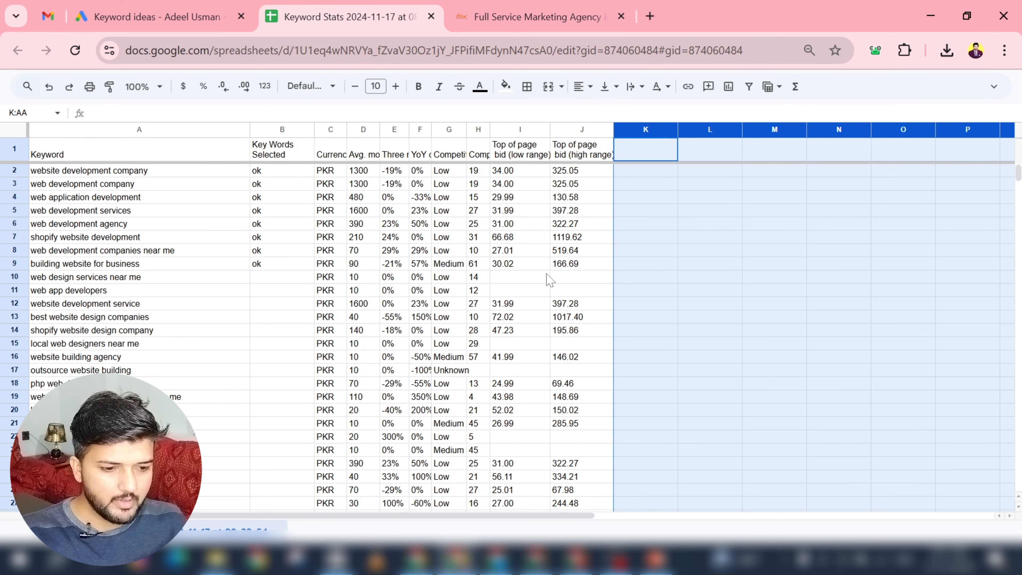
pyautogui.click(635, 241)
pyautogui.doubleClick(637, 150)
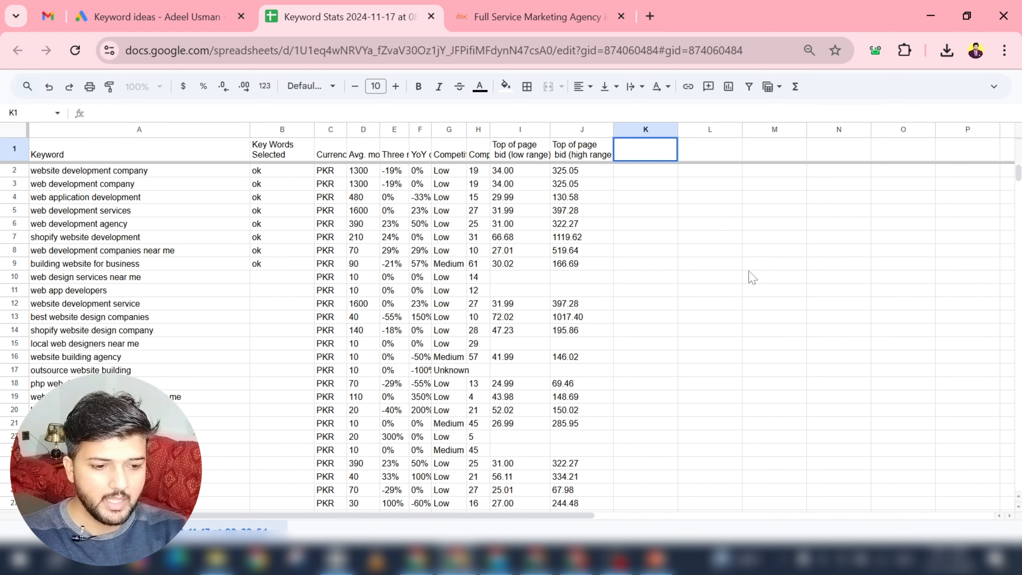
pyautogui.write('Clic')
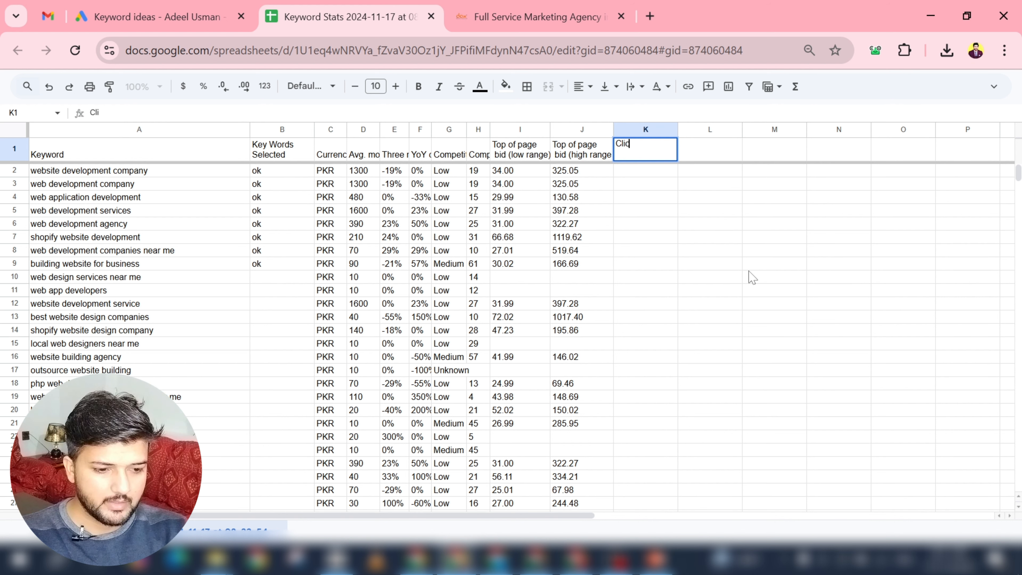
pyautogui.write('ks')
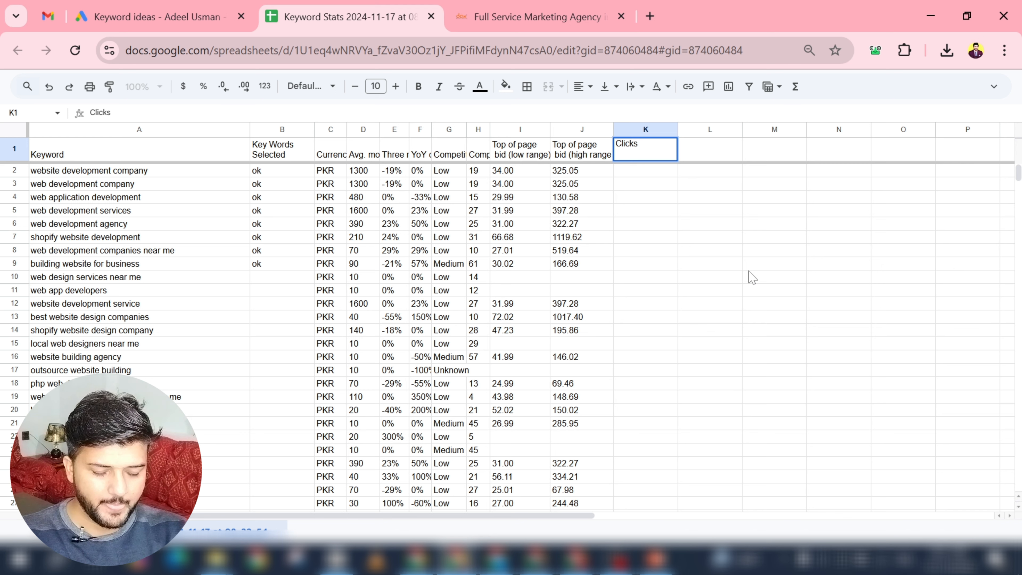
pyautogui.write(' MOne')
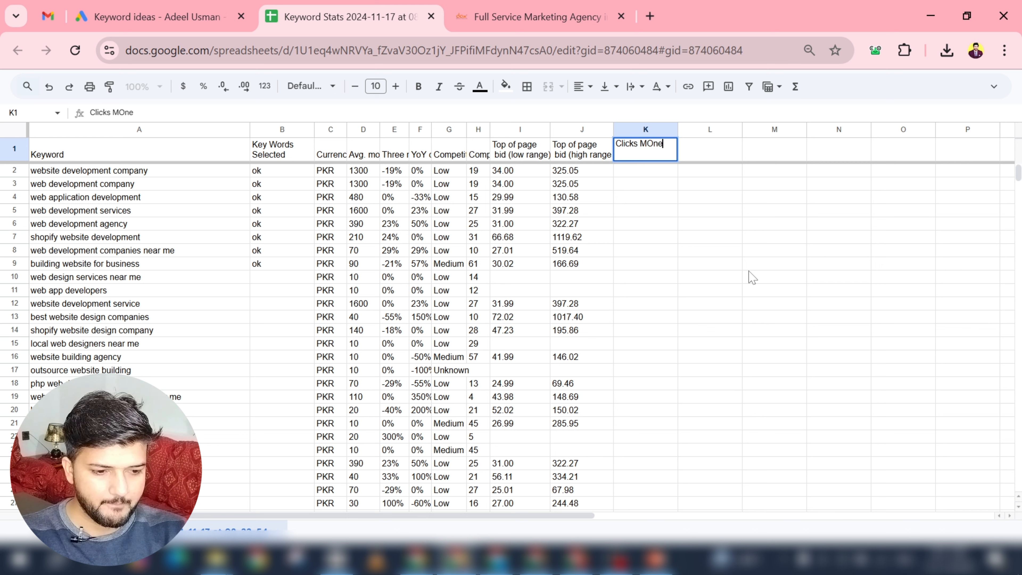
pyautogui.write('on')
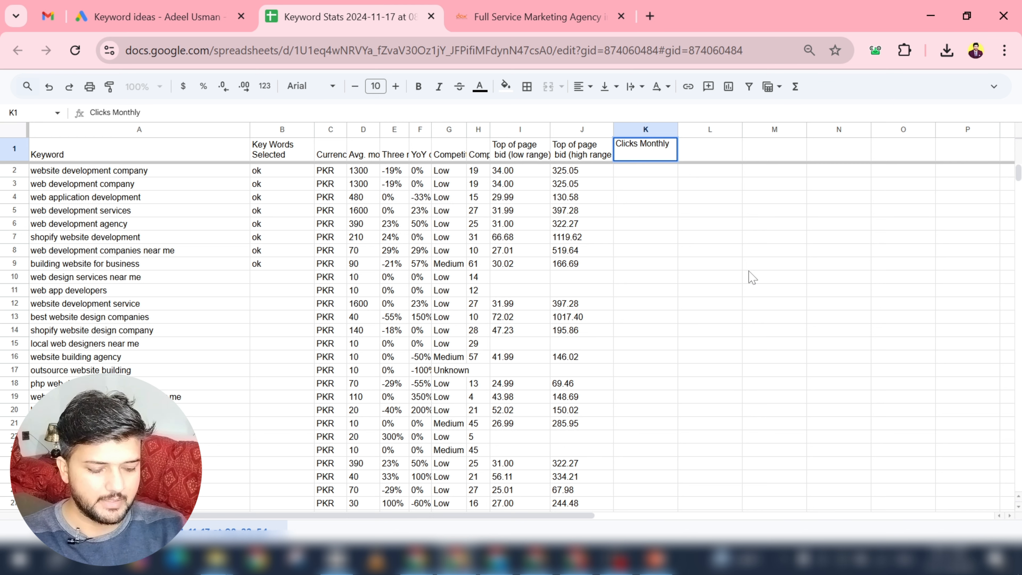
pyautogui.write('thly')
pyautogui.press('Return')
pyautogui.press('Up')
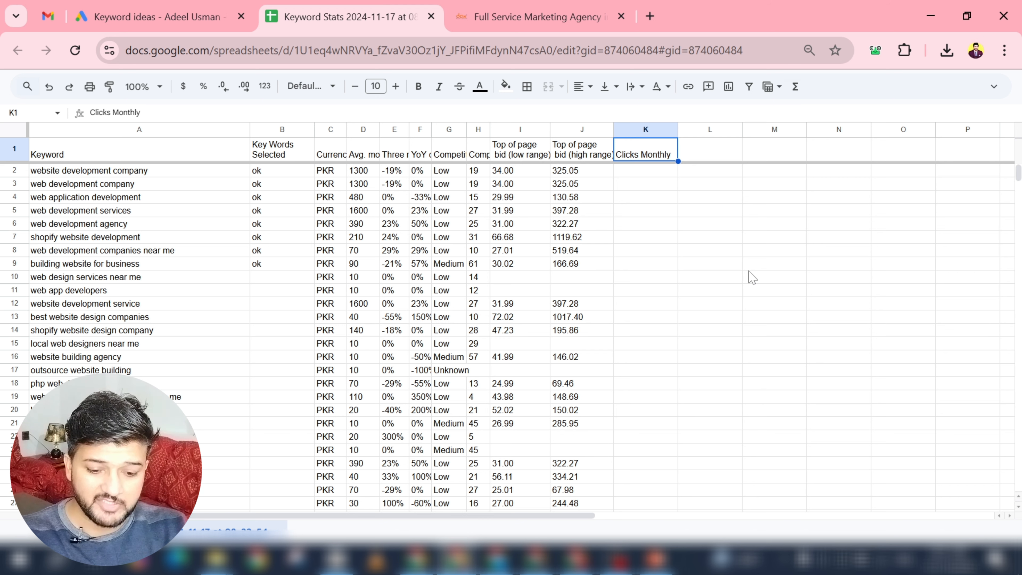
# Add "We Expected" as a second line in the K1 header.
pyautogui.press('Return')
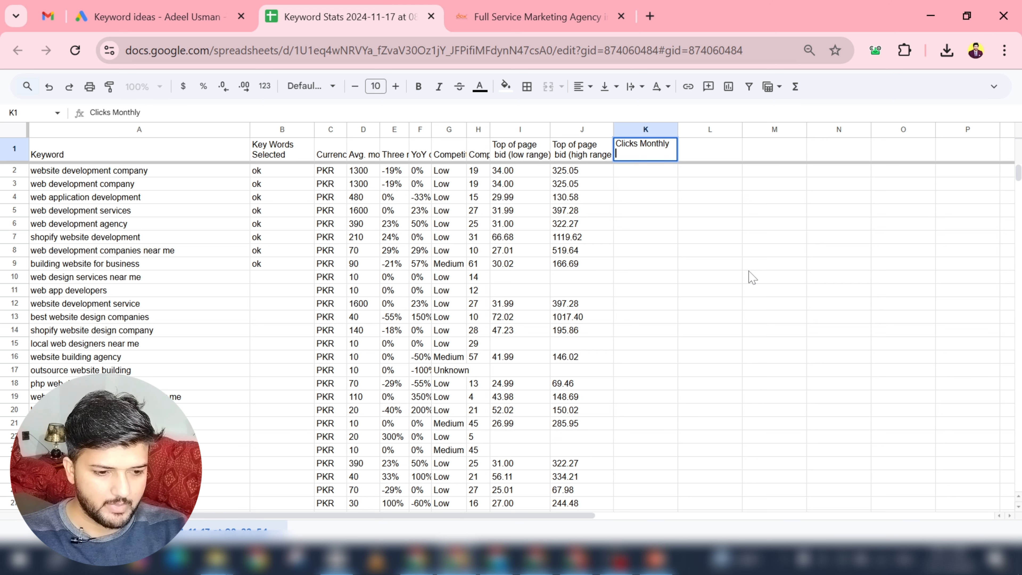
pyautogui.press('Escape')
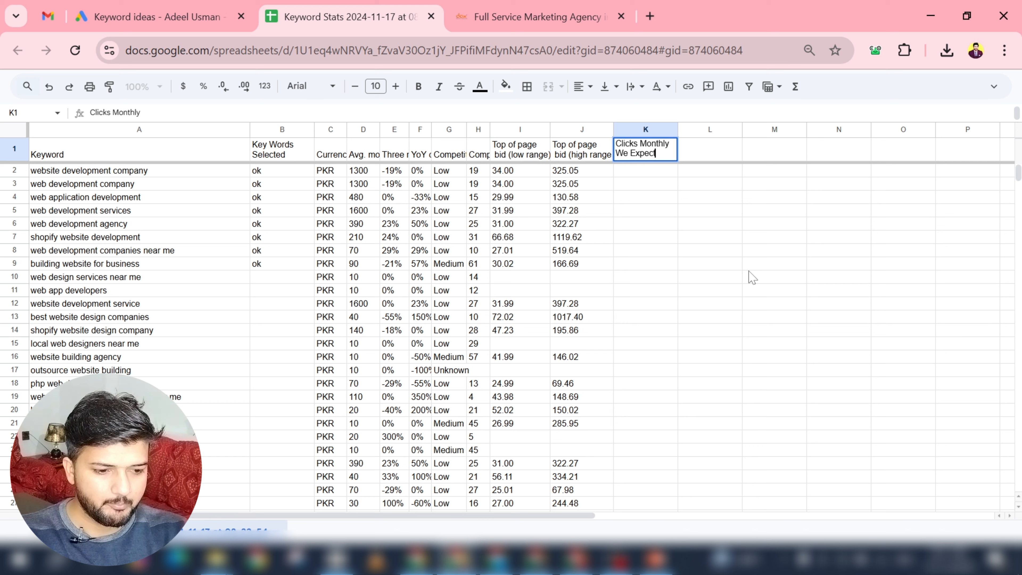
pyautogui.press('Return')
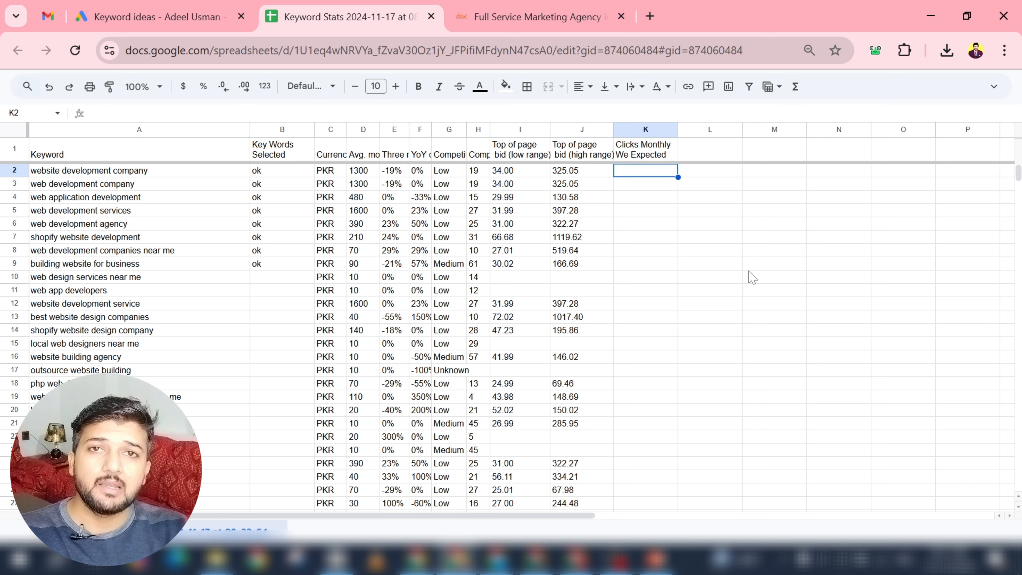
# Widen the Avg. monthly searches column D to show more of its header.
pyautogui.press('Left')
pyautogui.press('Left')
pyautogui.press('Left')
pyautogui.press('Left')
pyautogui.press('Left')
pyautogui.press('Left')
pyautogui.press('Left')
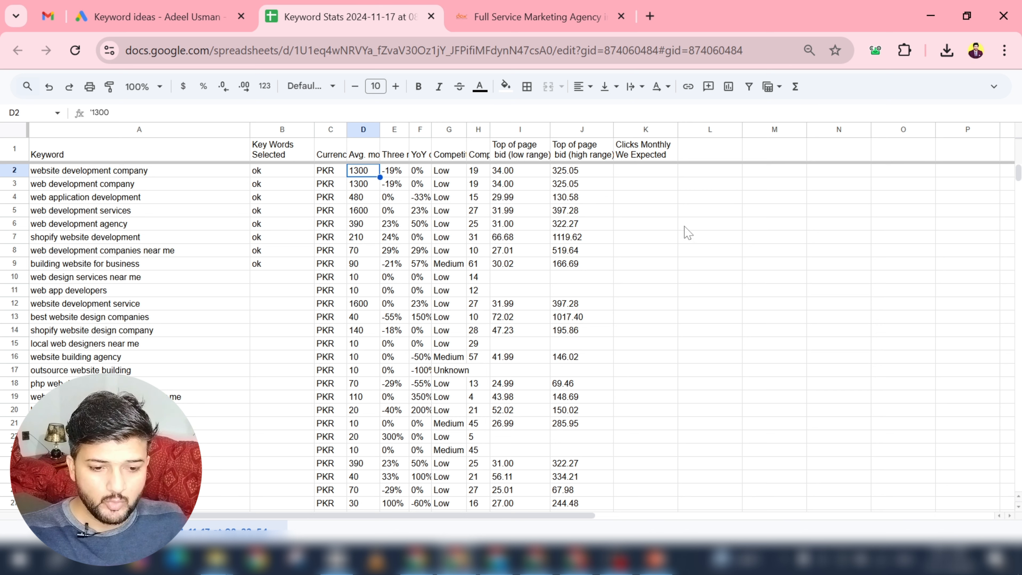
pyautogui.moveTo(383, 125); pyautogui.dragTo(407, 129)
pyautogui.click(401, 129)
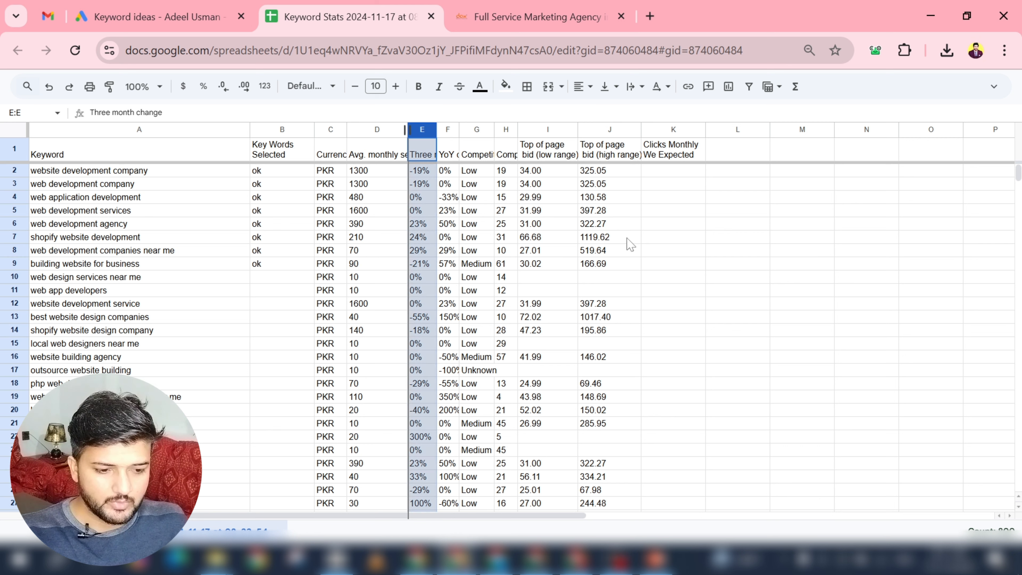
pyautogui.click(649, 238)
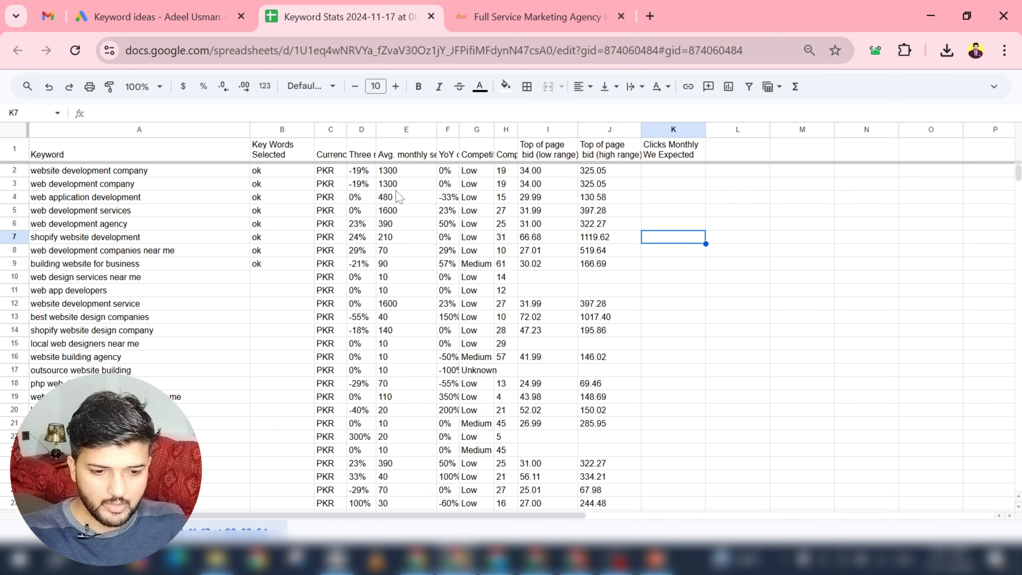
pyautogui.hotkey('ctrl', 'z')
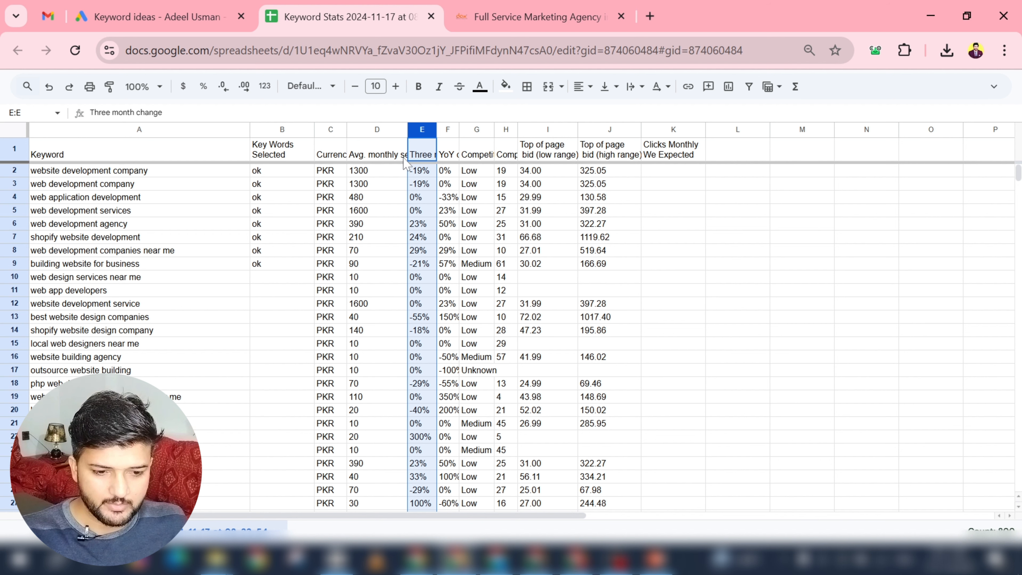
pyautogui.click(672, 253)
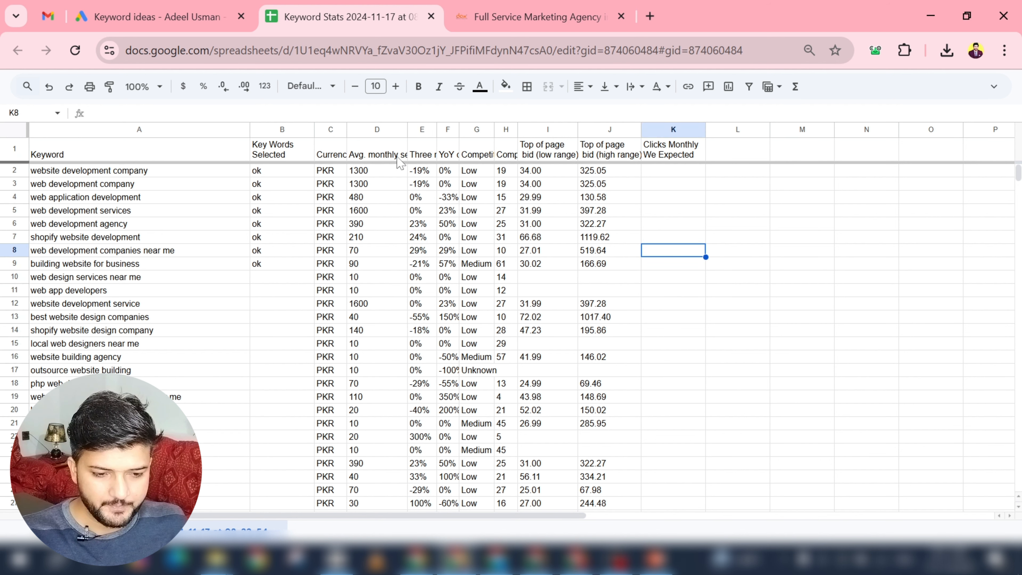
# Fit column D to its full Avg. monthly searches header and select the keyword "website development company" in A2.
pyautogui.doubleClick(407, 130)
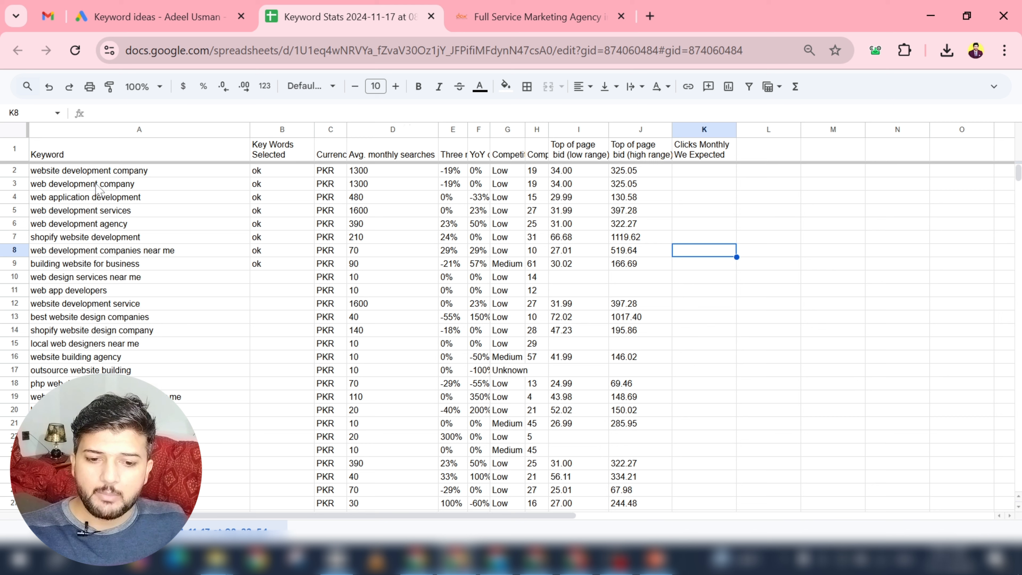
pyautogui.moveTo(96, 173); pyautogui.dragTo(96, 212)
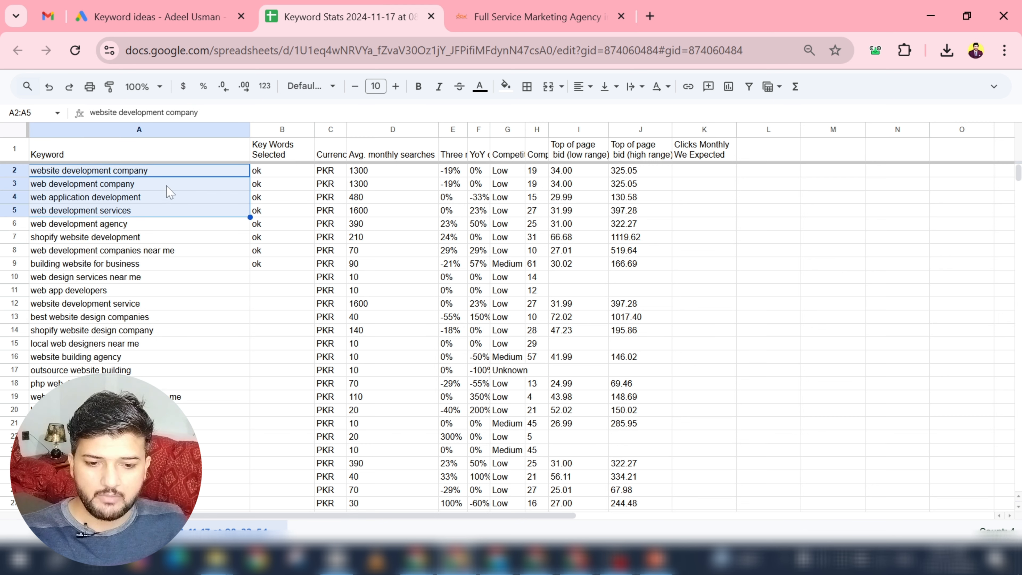
pyautogui.click(141, 172)
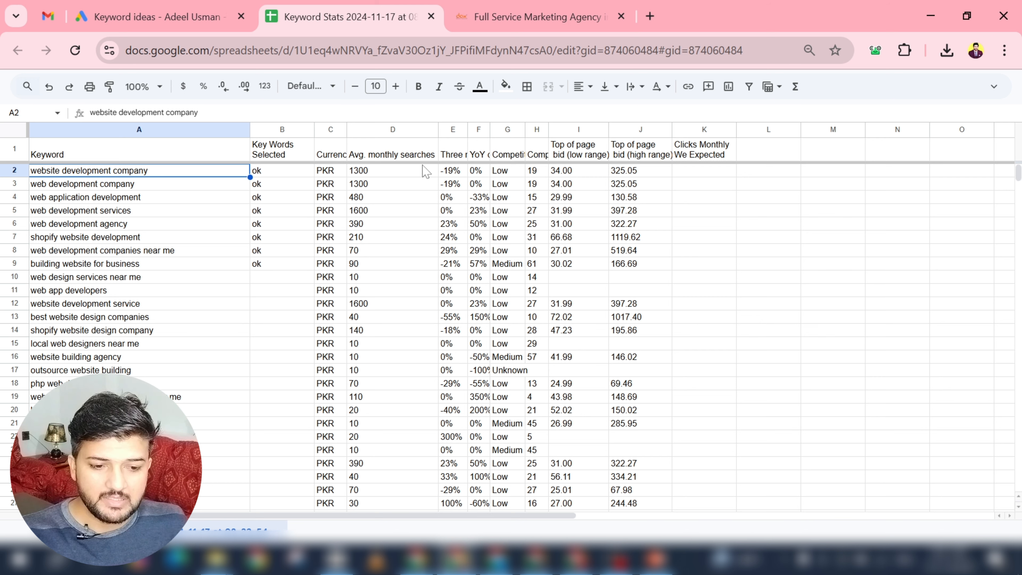
# Add "(15%)" after "We Expected" in the K1 header.
pyautogui.click(367, 175)
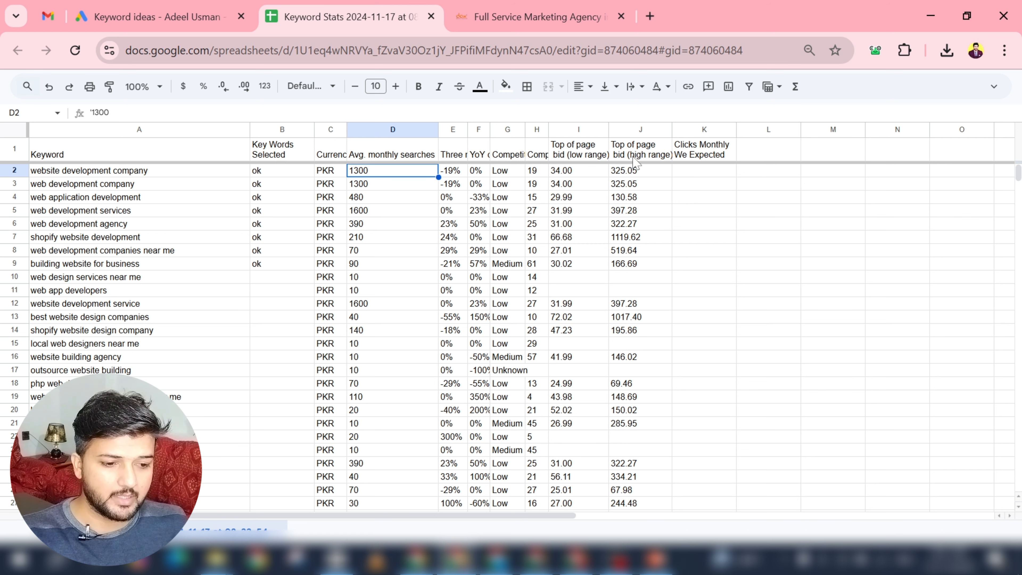
pyautogui.doubleClick(708, 157)
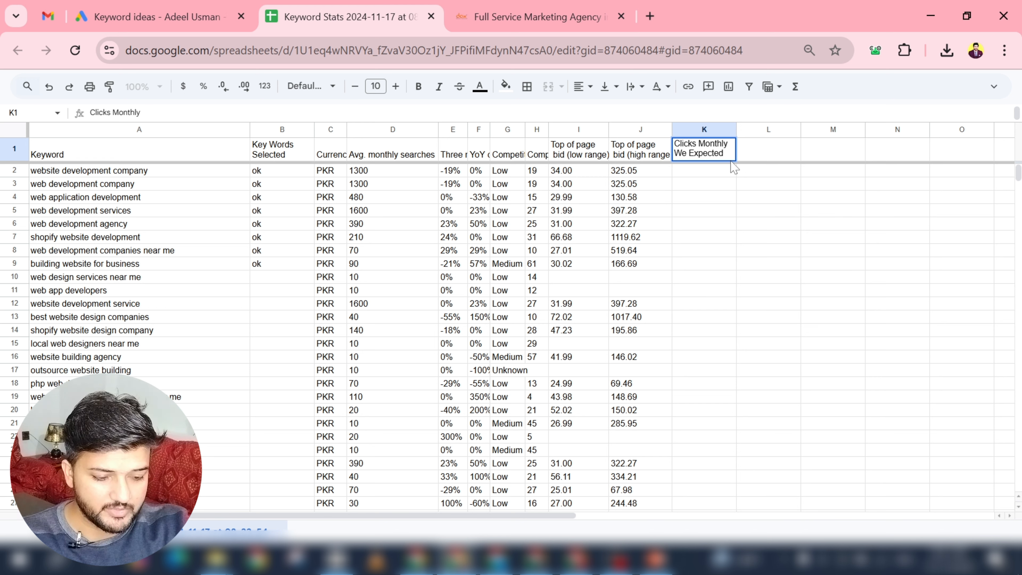
pyautogui.write('(15')
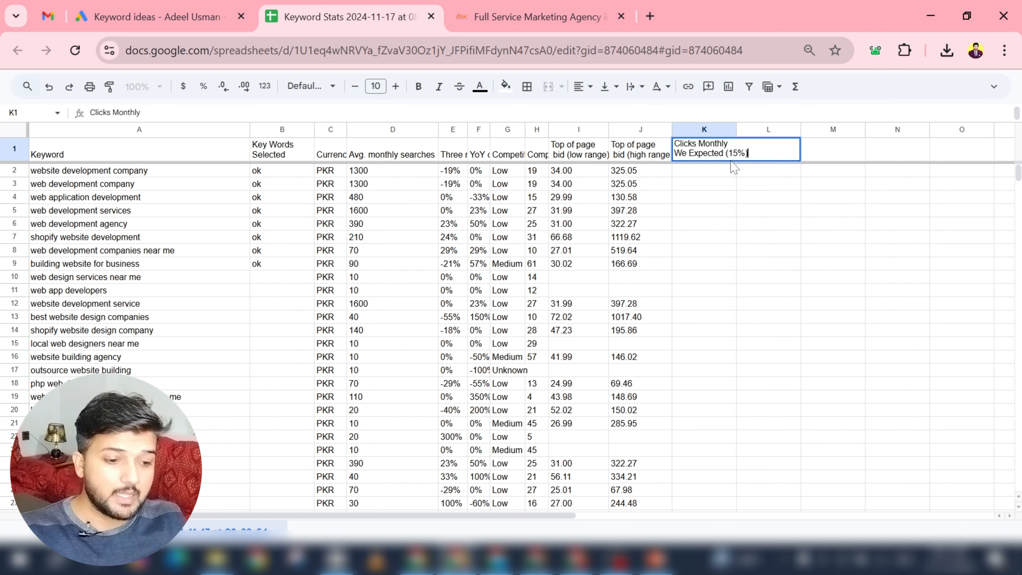
pyautogui.click(721, 262)
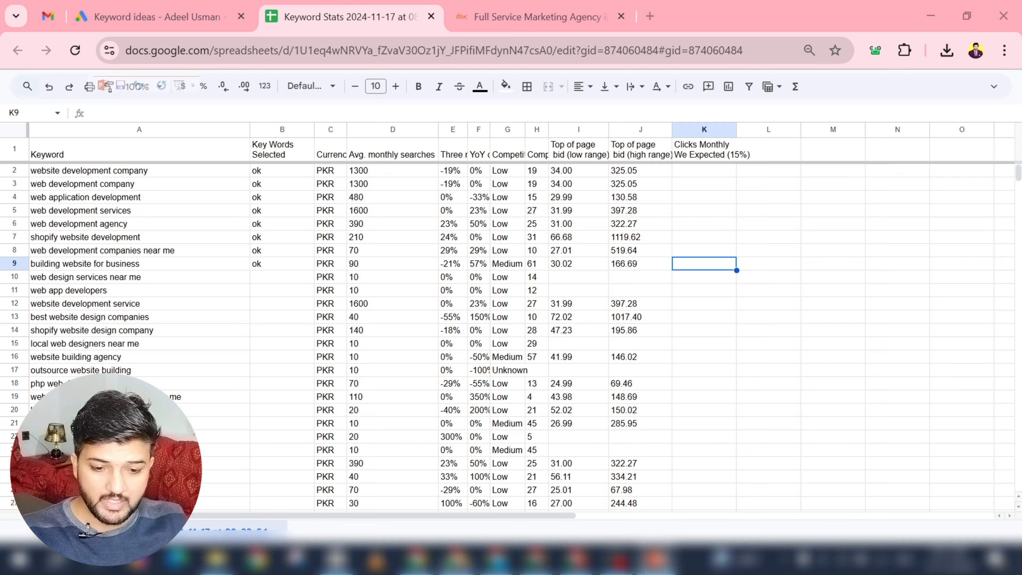
# Switch to PowerPoint and look through the earlier lecture slides of the Google ads course presentation.
pyautogui.click(656, 560)
pyautogui.scroll(15, 77, 308)
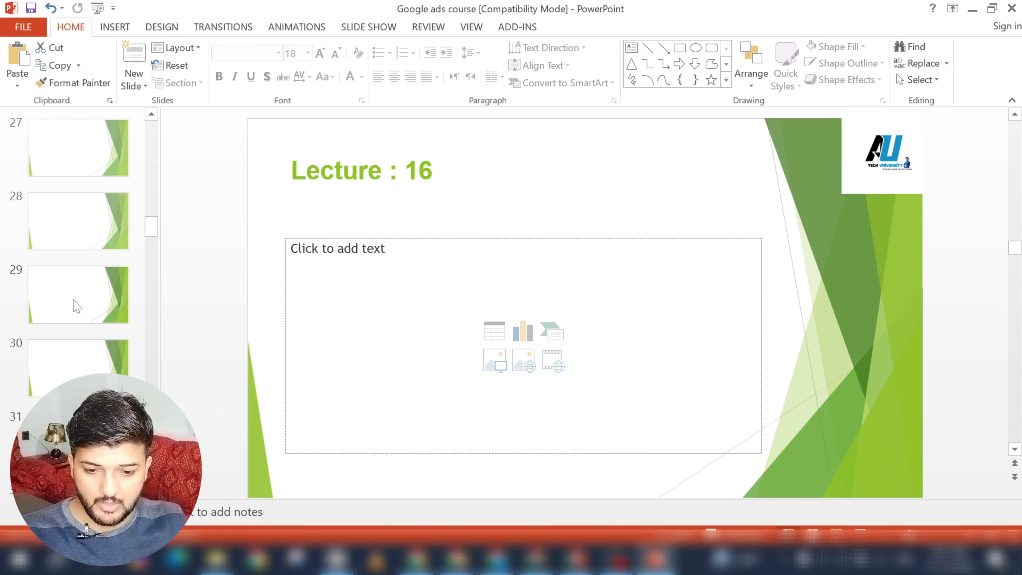
pyautogui.scroll(5, 73, 305)
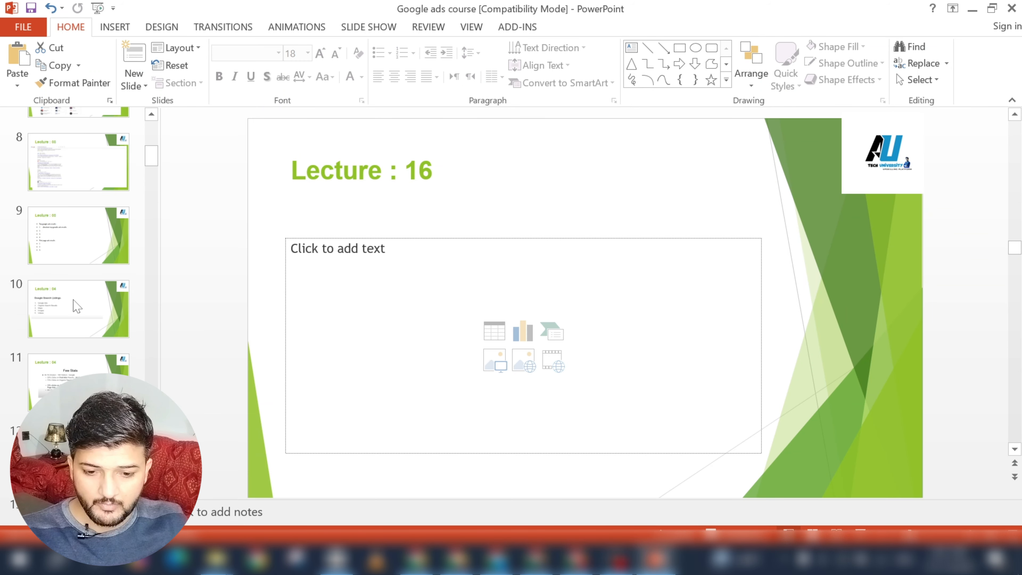
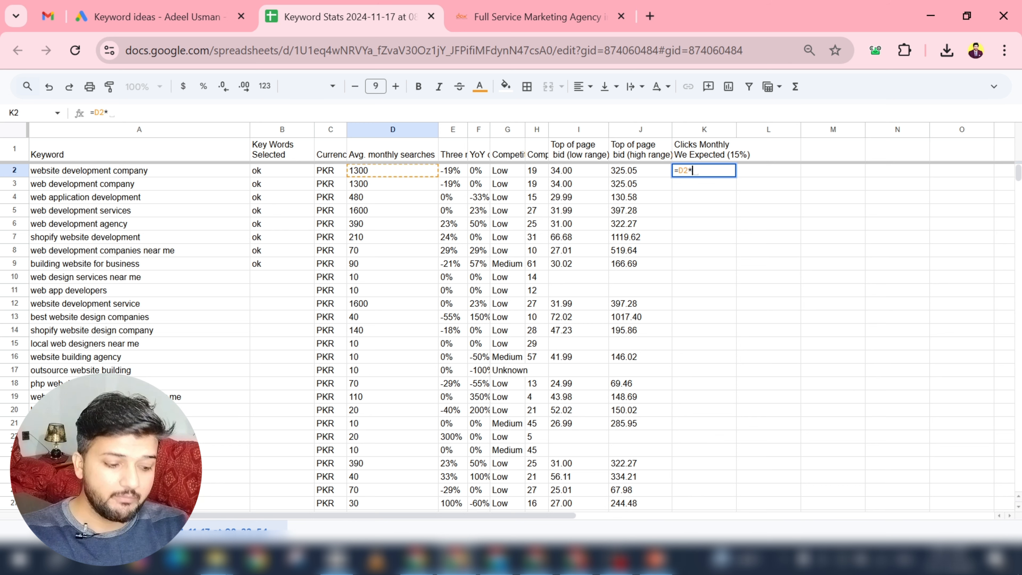
# Complete the expected clicks formula in K2 as =D2*0.15 and accept the suggested autofill for the rest of column K.
pyautogui.write('1')
pyautogui.press('BackSpace')
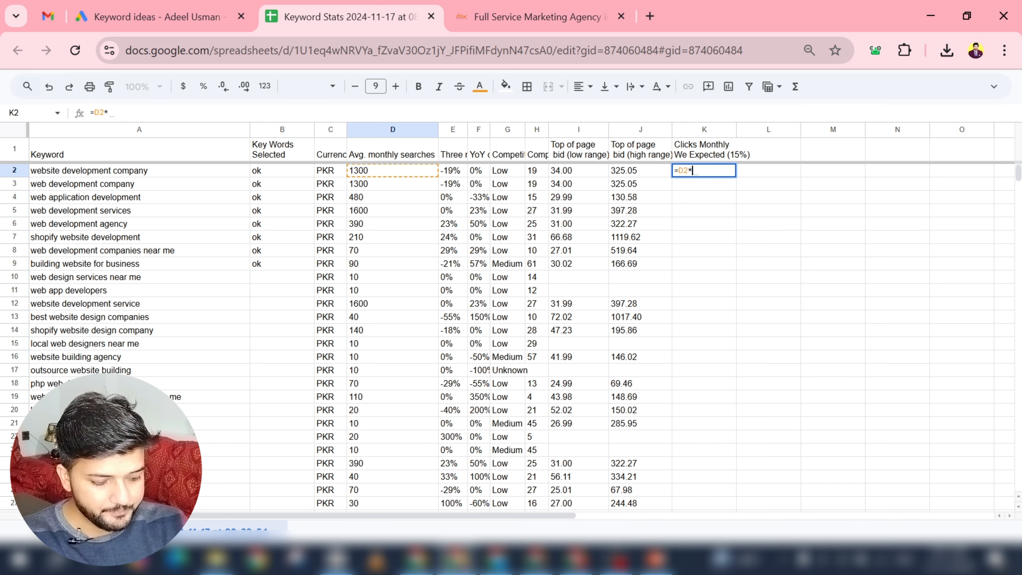
pyautogui.write('0.15')
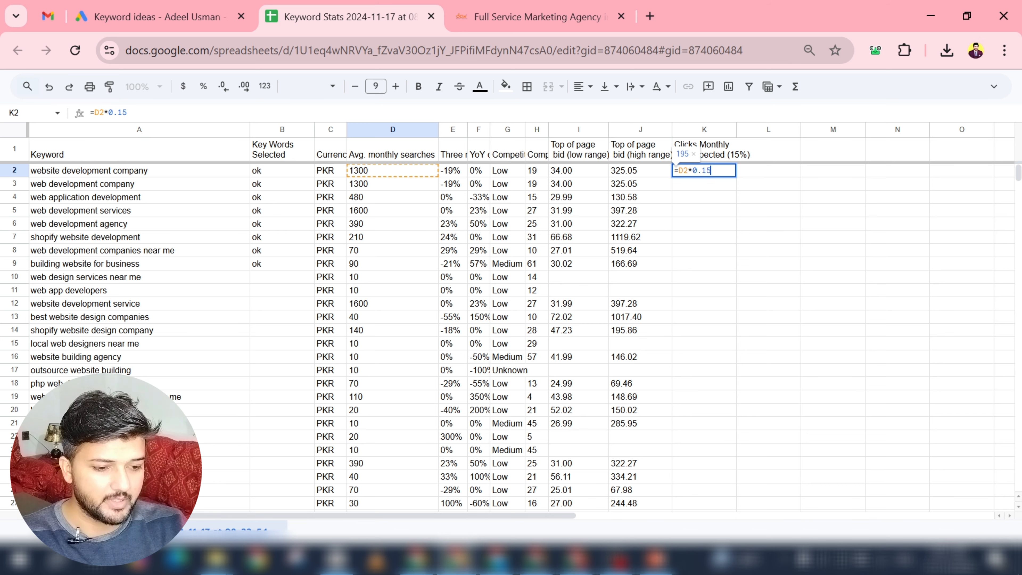
pyautogui.press('Return')
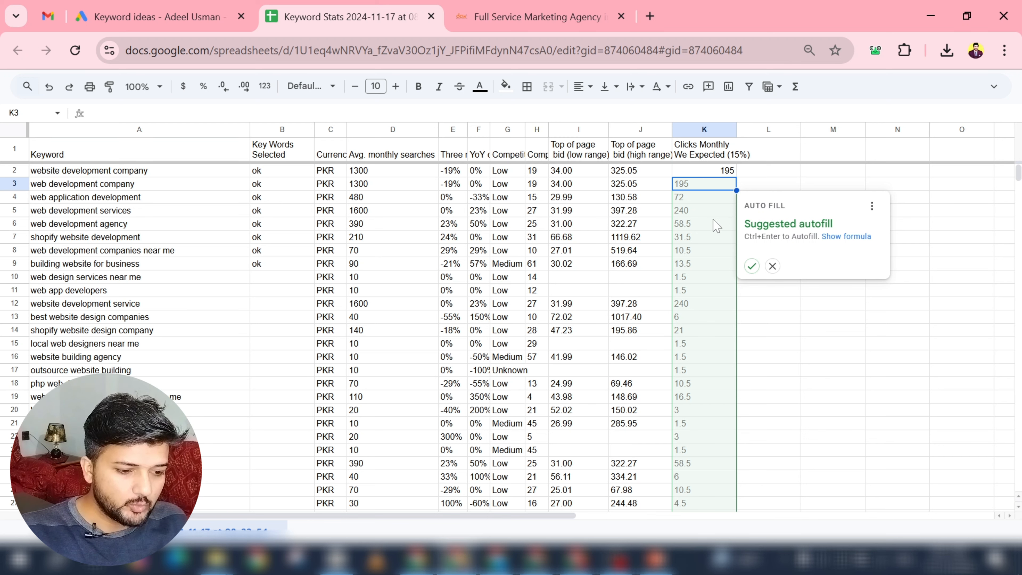
pyautogui.click(751, 266)
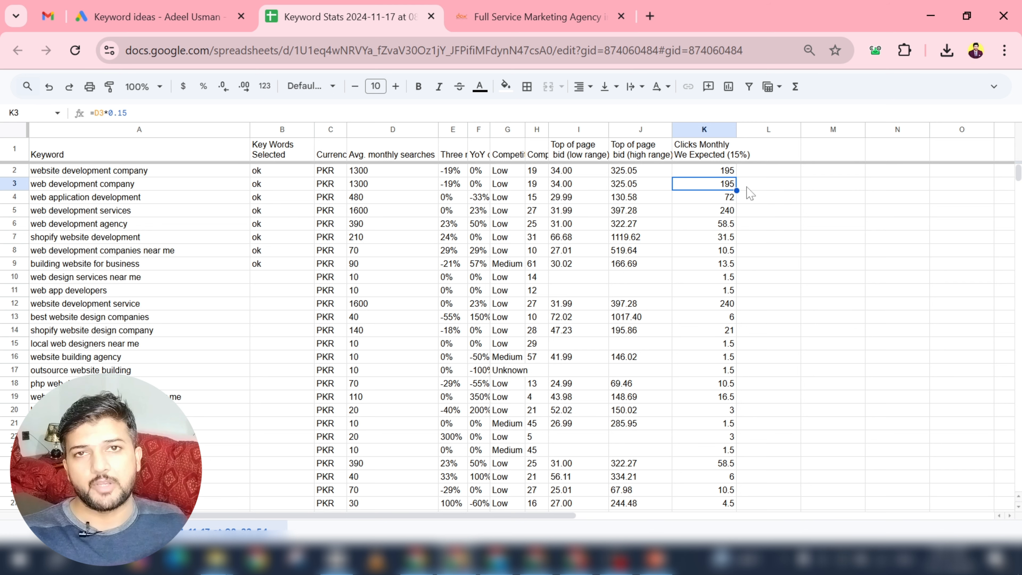
pyautogui.click(756, 159)
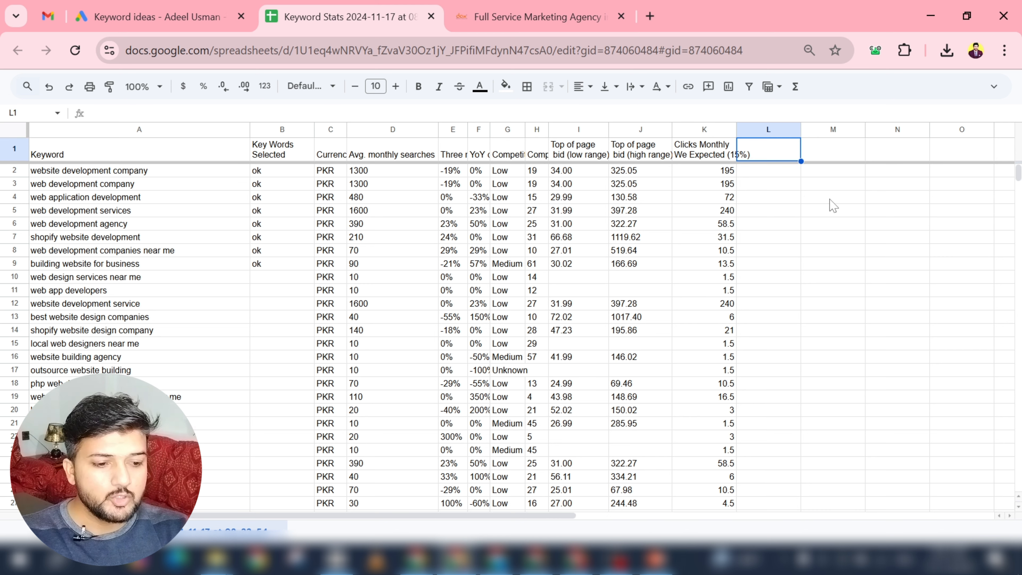
pyautogui.click(730, 174)
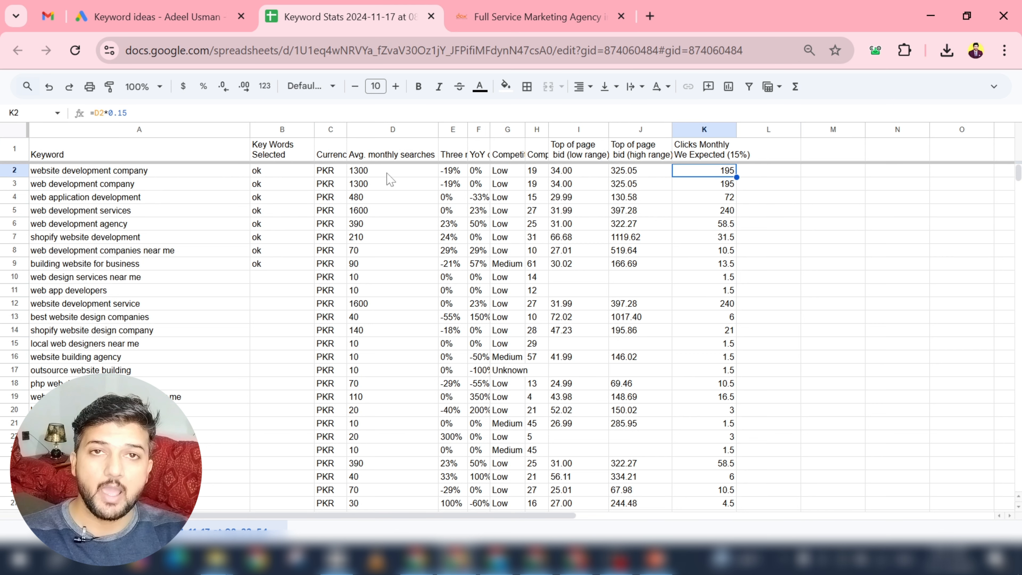
# Enter the three-line header "Monthly Cost", "Top of page", "big low range" in L1.
pyautogui.click(795, 159)
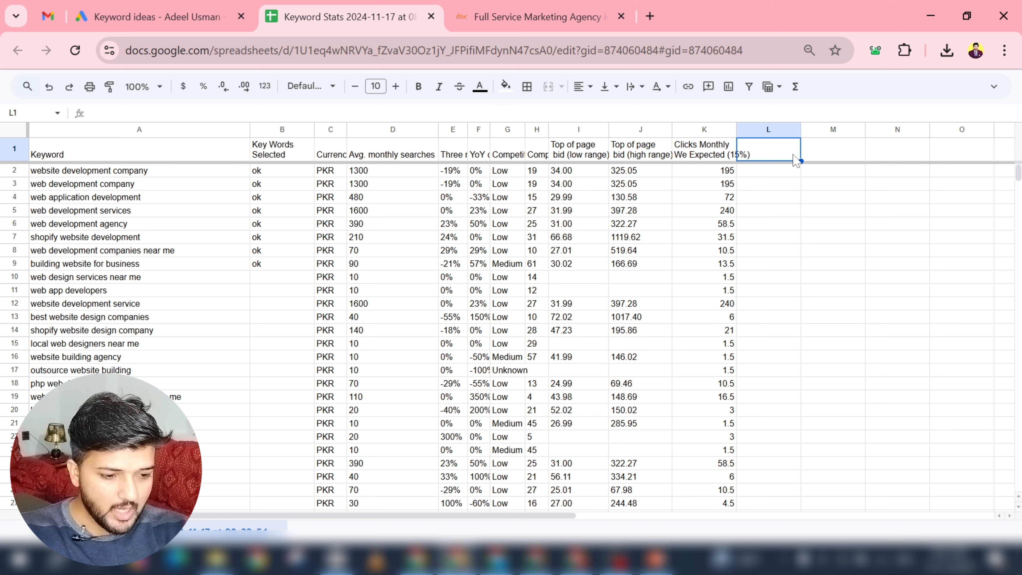
pyautogui.write('Monthly ')
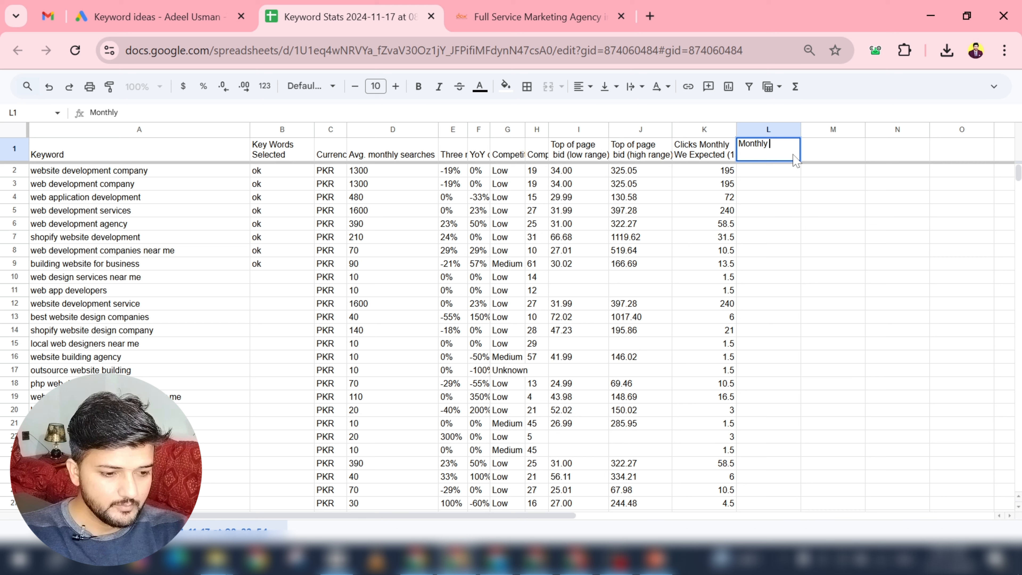
pyautogui.write('Con')
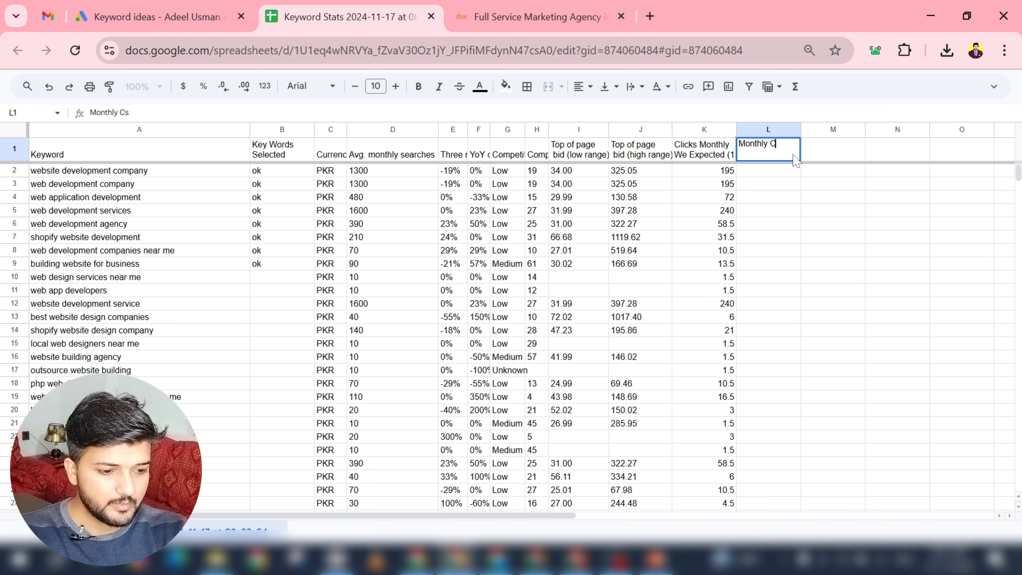
pyautogui.write('st')
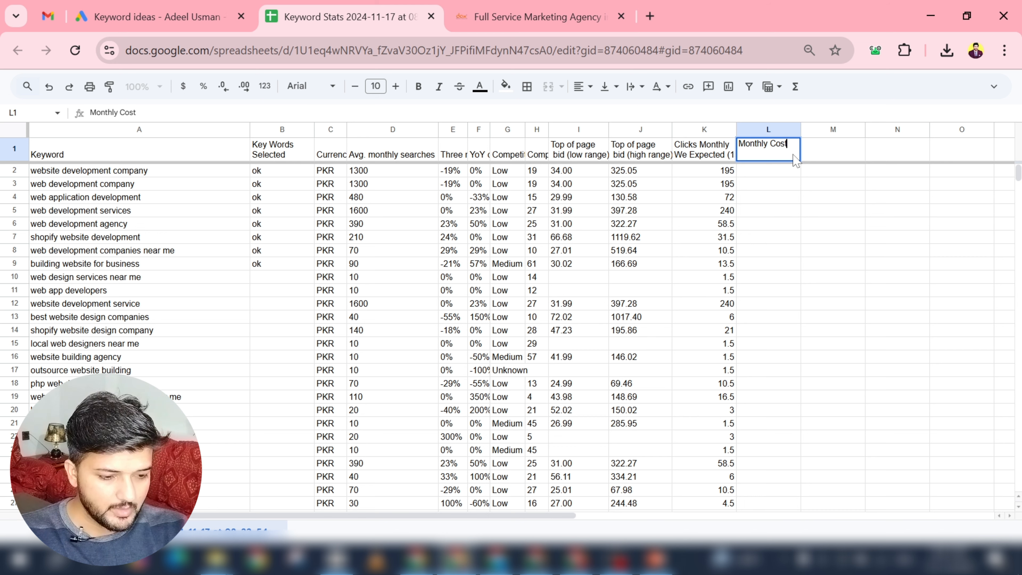
pyautogui.hotkey('alt', 'Return')
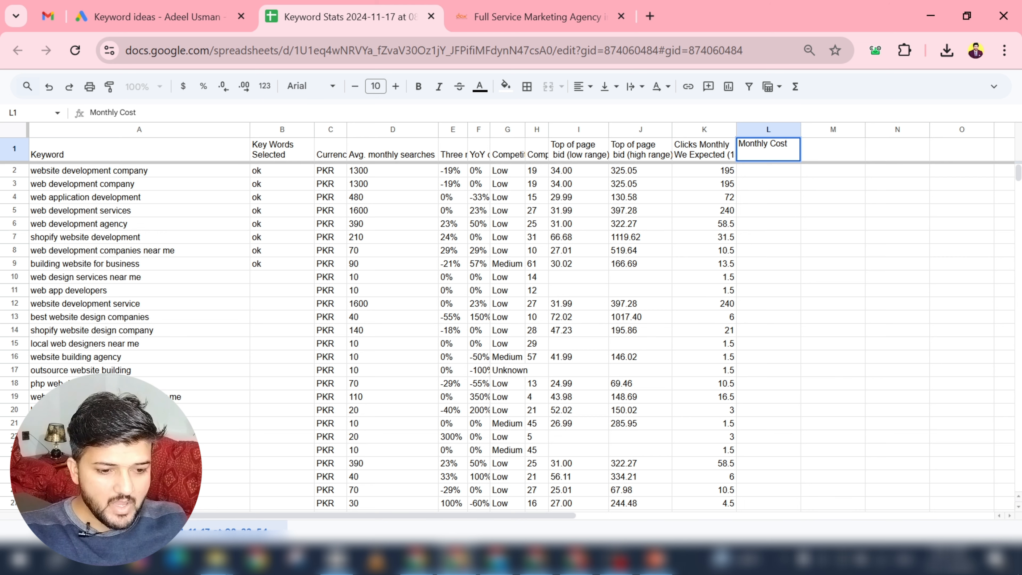
pyautogui.write('T')
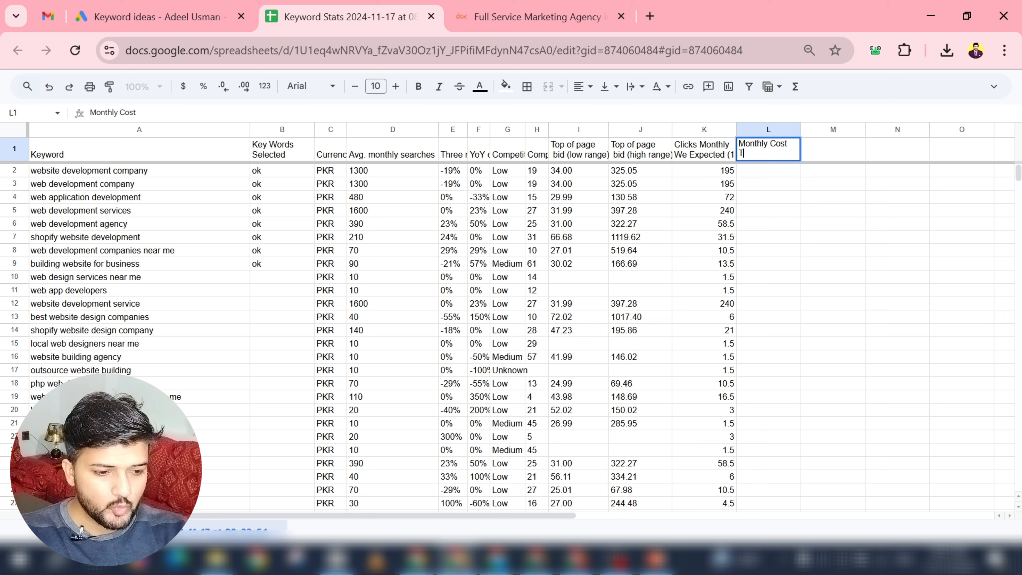
pyautogui.write('op of page')
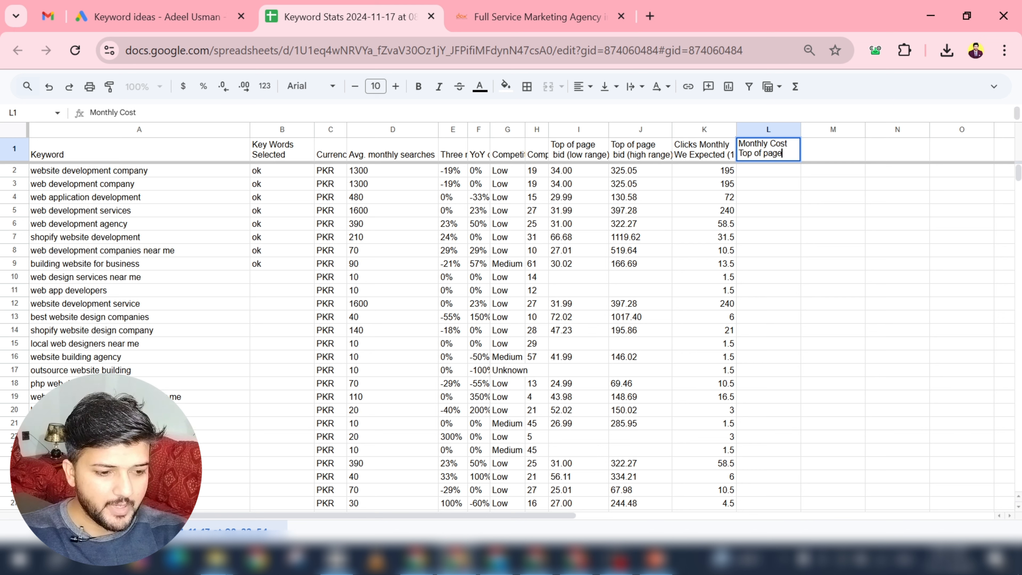
pyautogui.hotkey('alt', 'Return')
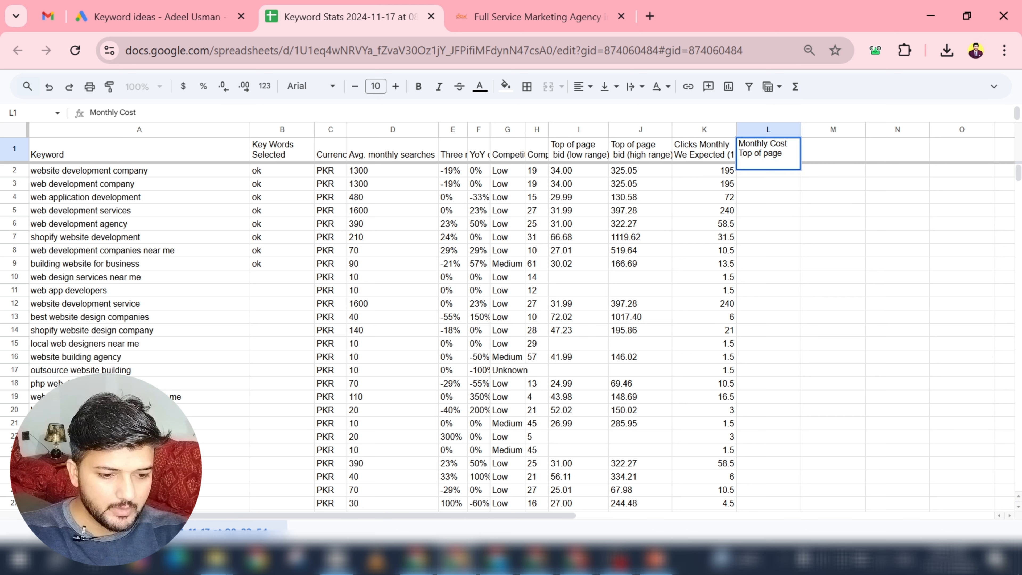
pyautogui.write('big low r')
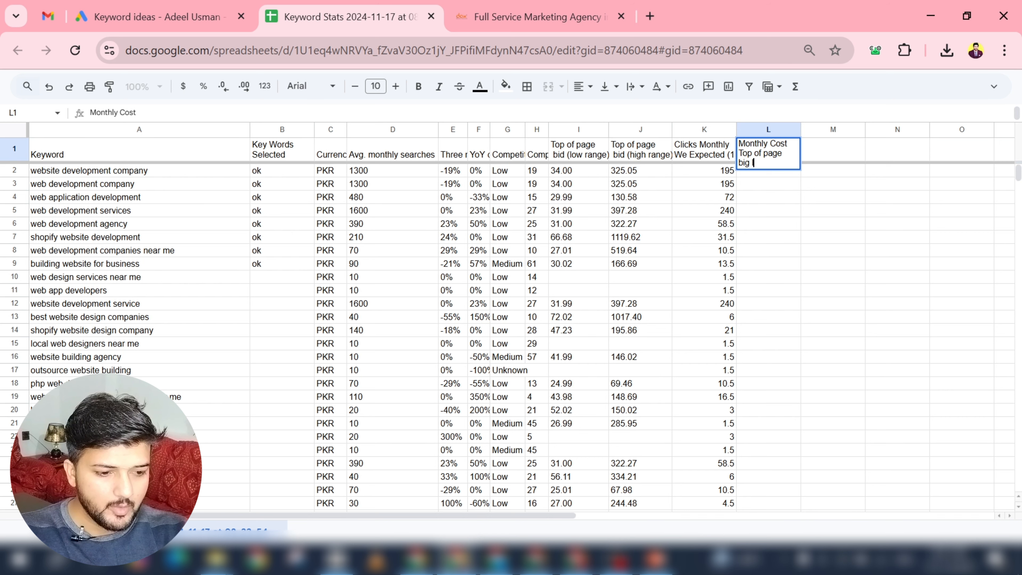
pyautogui.write('ange')
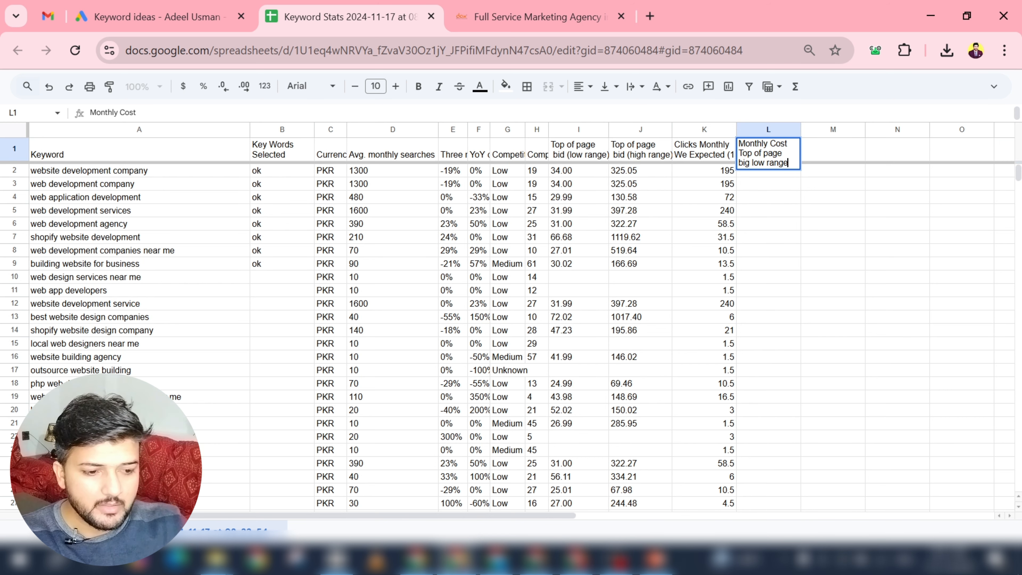
pyautogui.press('Return')
# Copy the monthly cost header from L1 into M1.
pyautogui.click(769, 153)
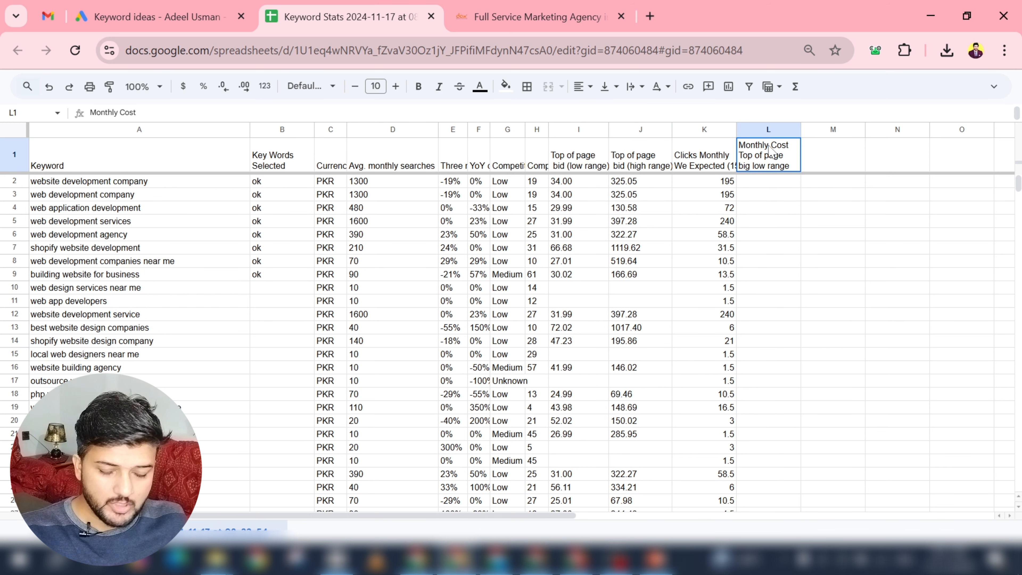
pyautogui.hotkey('ctrl', 'c')
pyautogui.click(808, 153)
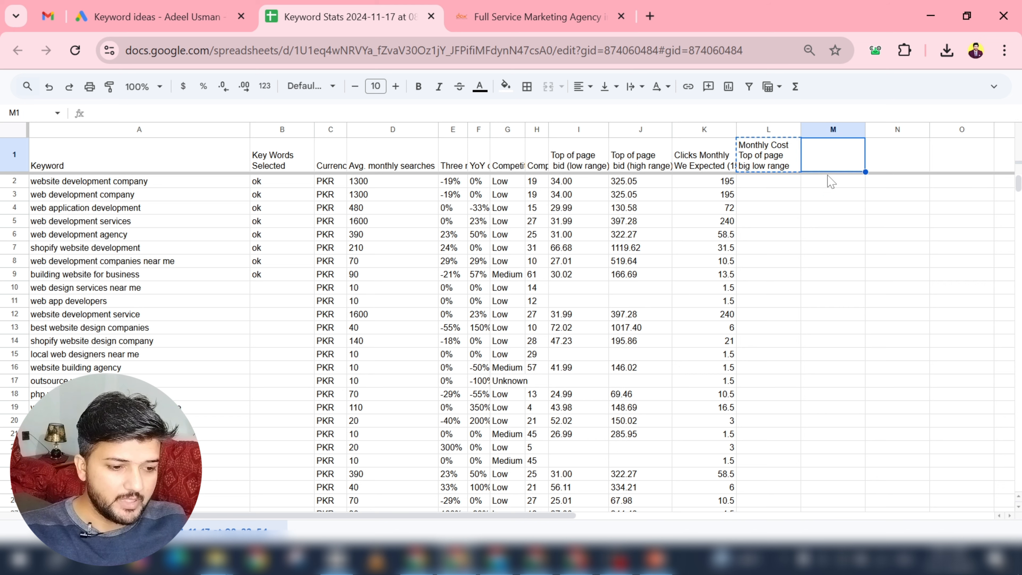
pyautogui.hotkey('ctrl', 'v')
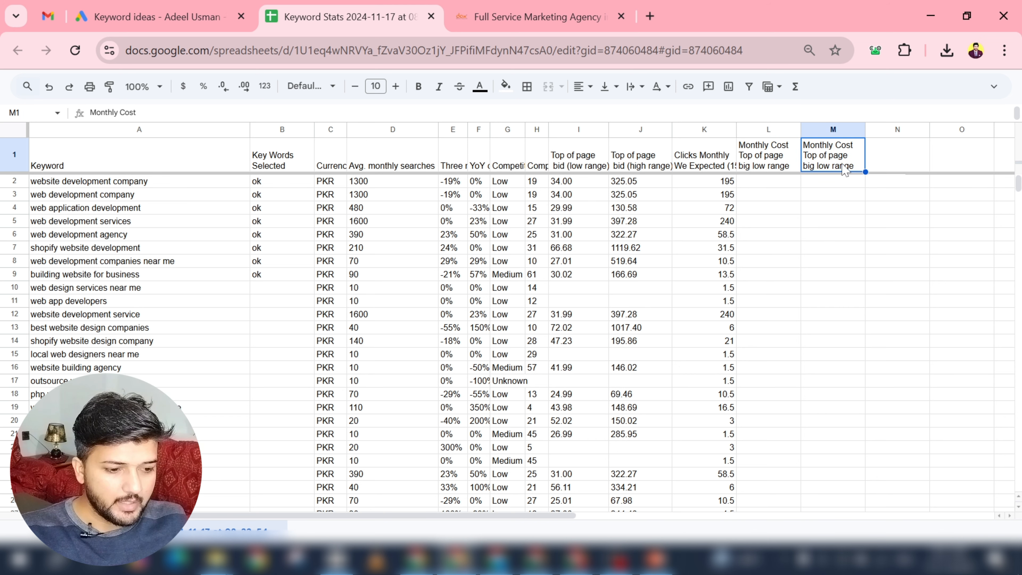
# Replace "low" with "high" in the M1 header so its last line reads "big high range".
pyautogui.doubleClick(832, 171)
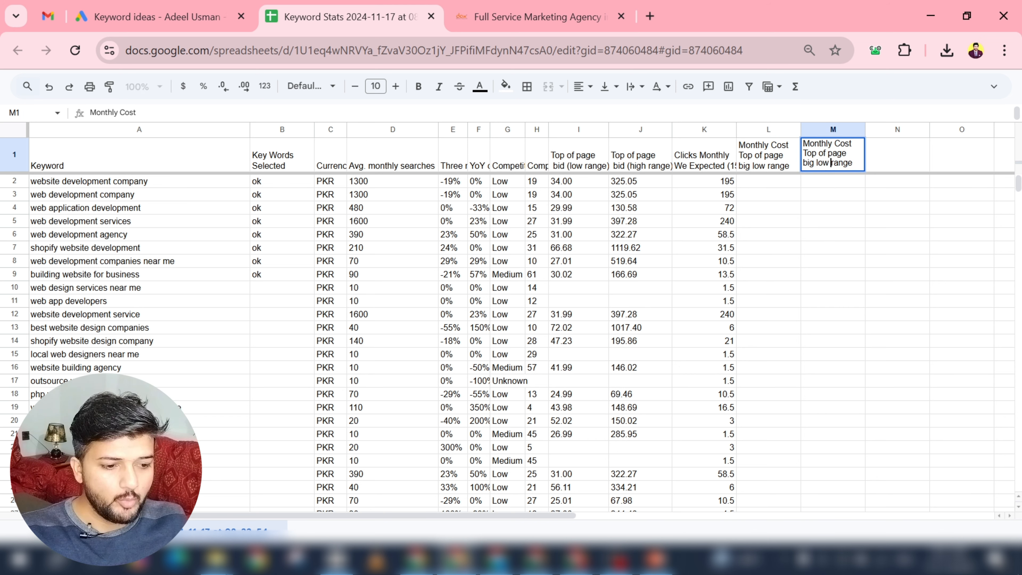
pyautogui.press('BackSpace')
pyautogui.press('BackSpace')
pyautogui.press('BackSpace')
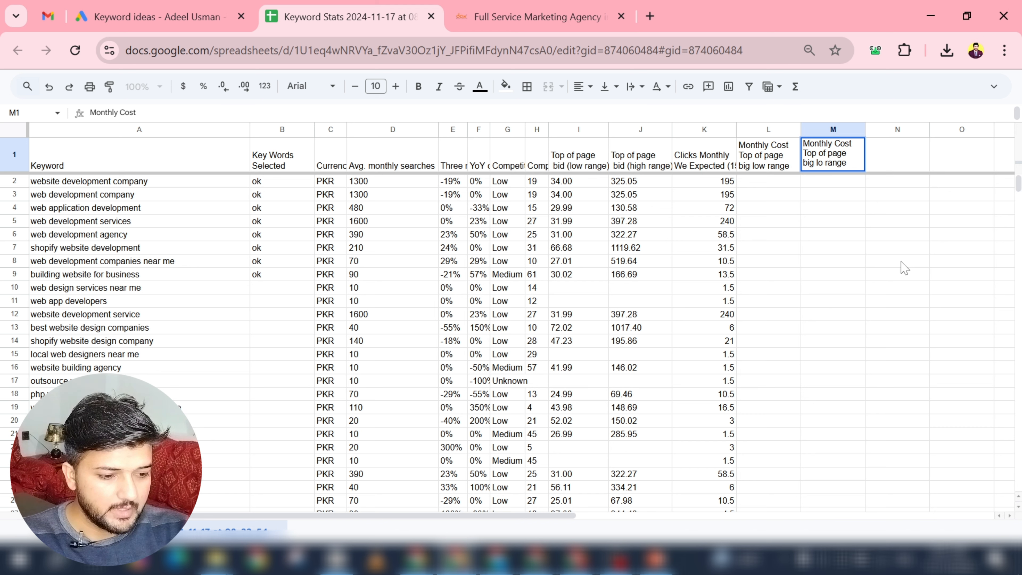
pyautogui.write('high')
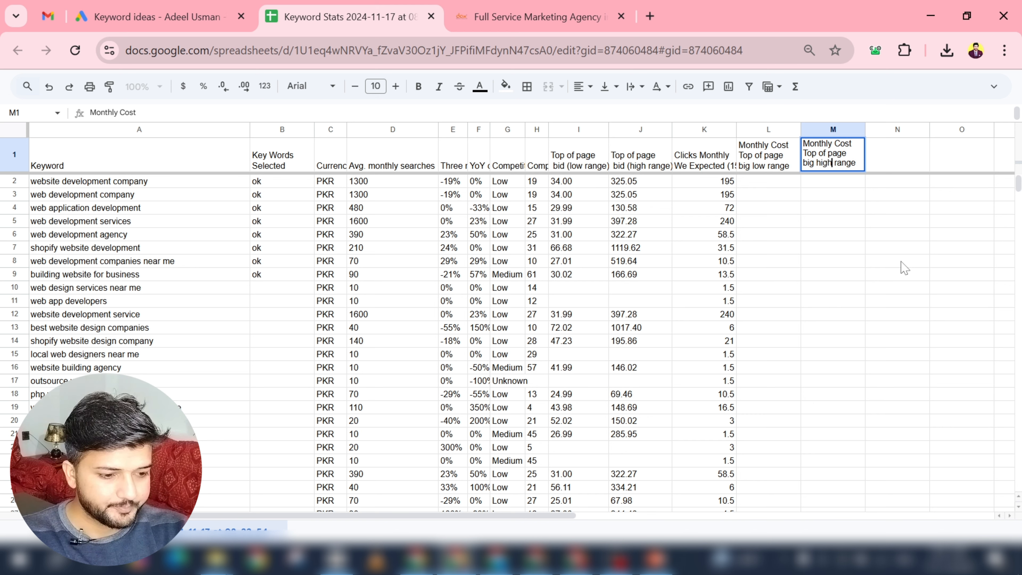
pyautogui.click(891, 263)
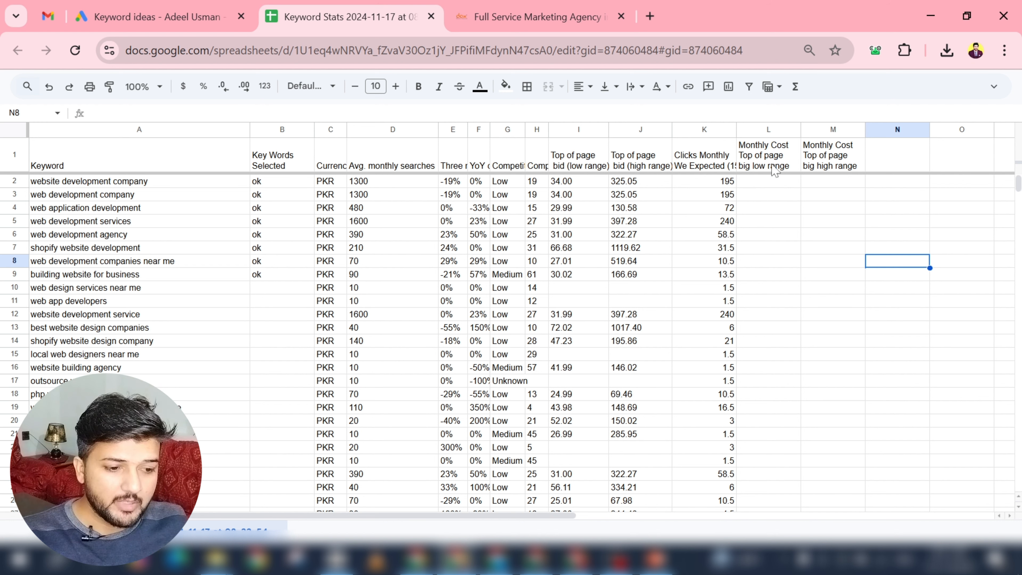
# Calculate the low range monthly cost in L2 as =K2*I2 and accept the suggested autofill for the rest of column L.
pyautogui.click(785, 188)
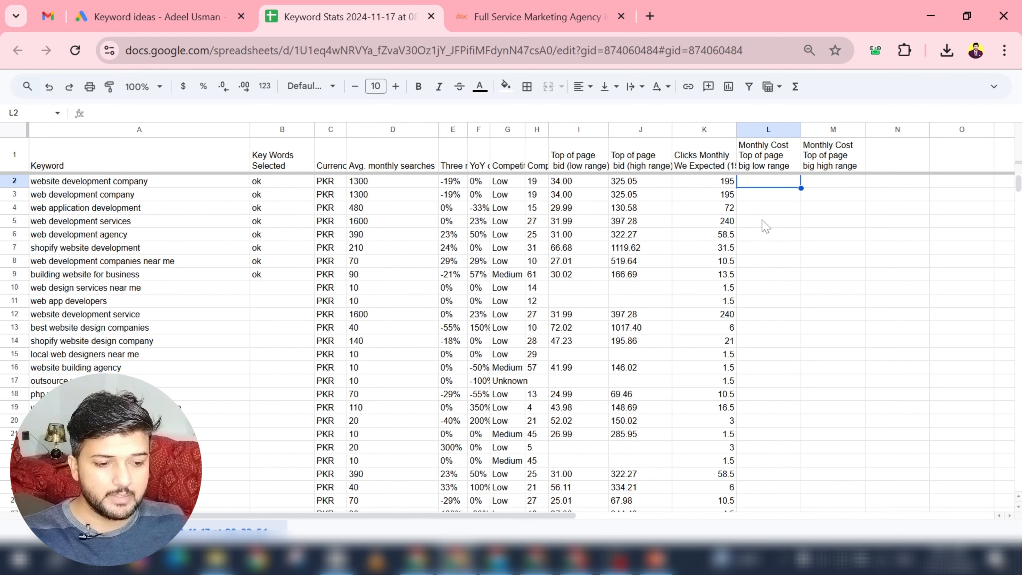
pyautogui.write('=')
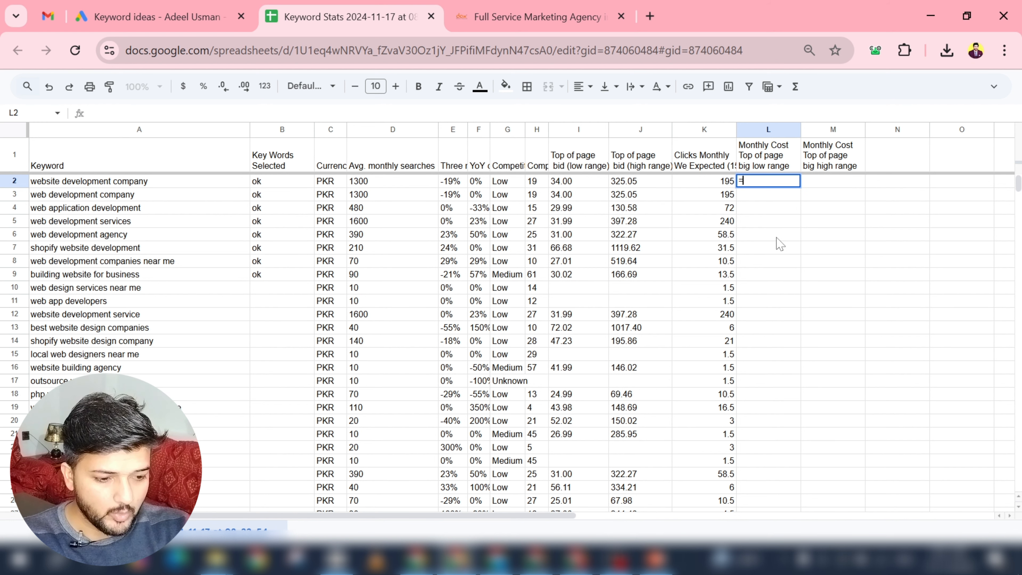
pyautogui.press('Left')
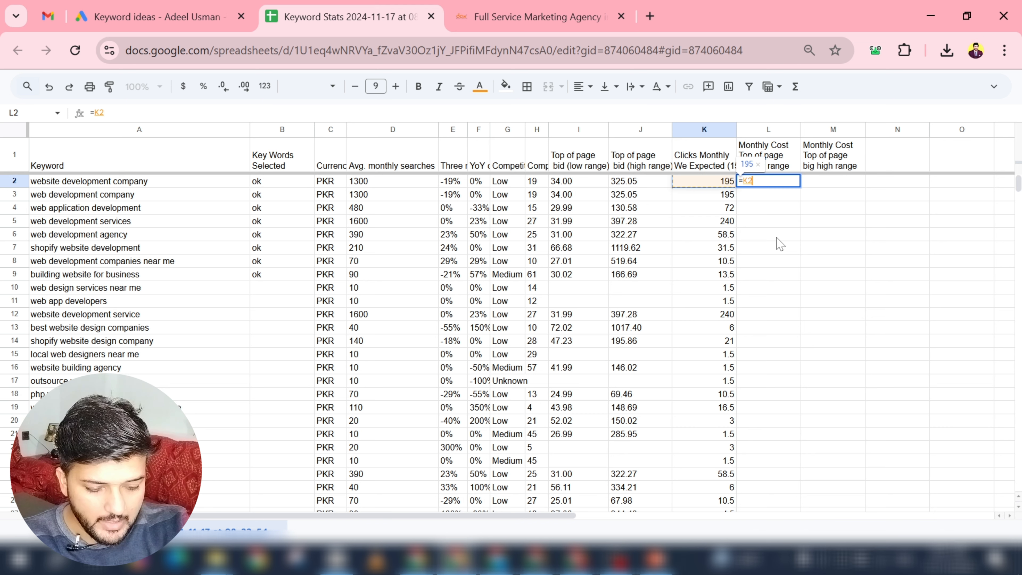
pyautogui.write('*')
pyautogui.press('Left')
pyautogui.press('Left')
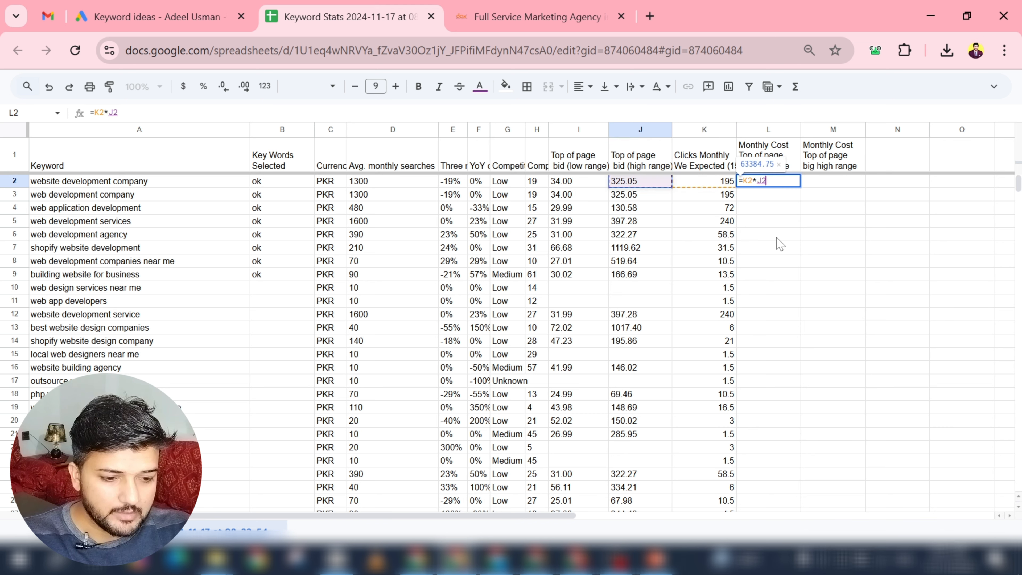
pyautogui.press('Left')
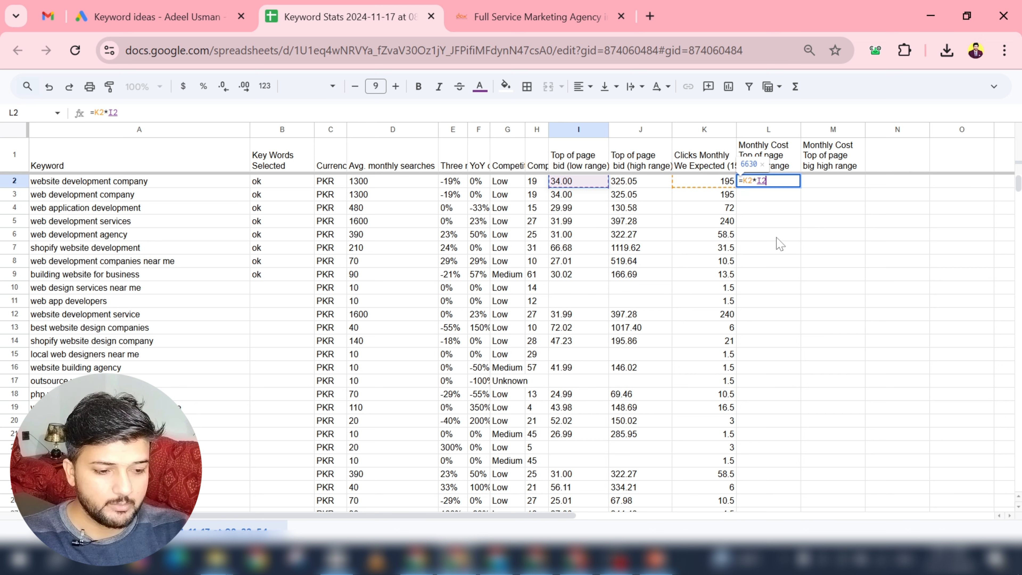
pyautogui.press('Return')
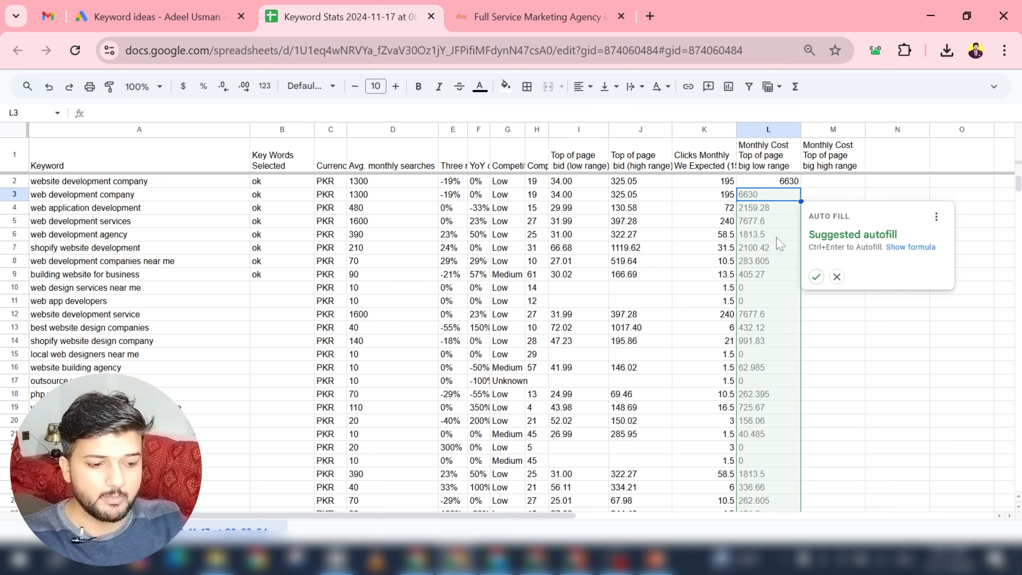
pyautogui.click(816, 276)
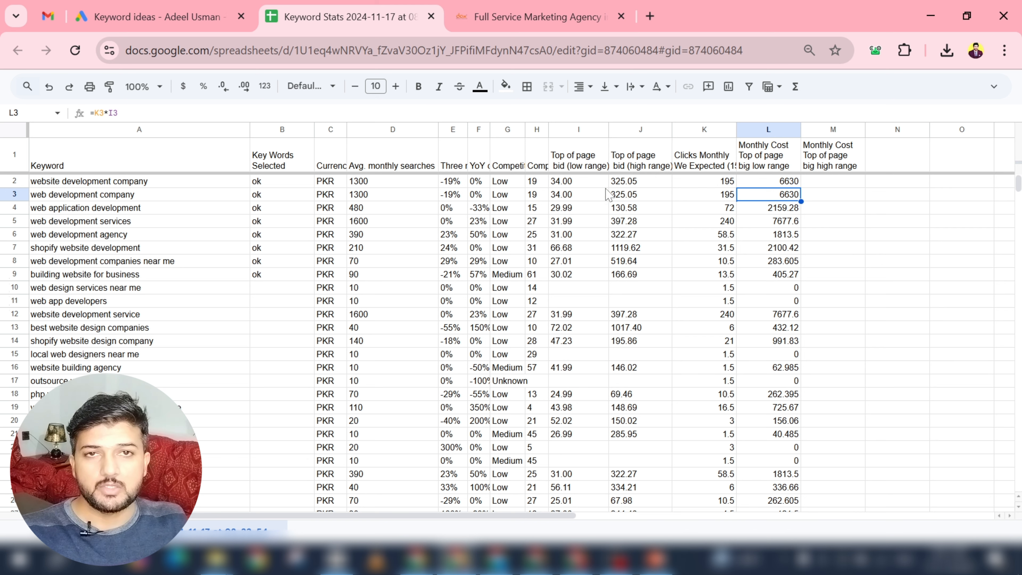
# Calculate the high range monthly cost in M2 as =K2*J2 and accept the suggested autofill for the rest of column M.
pyautogui.click(826, 180)
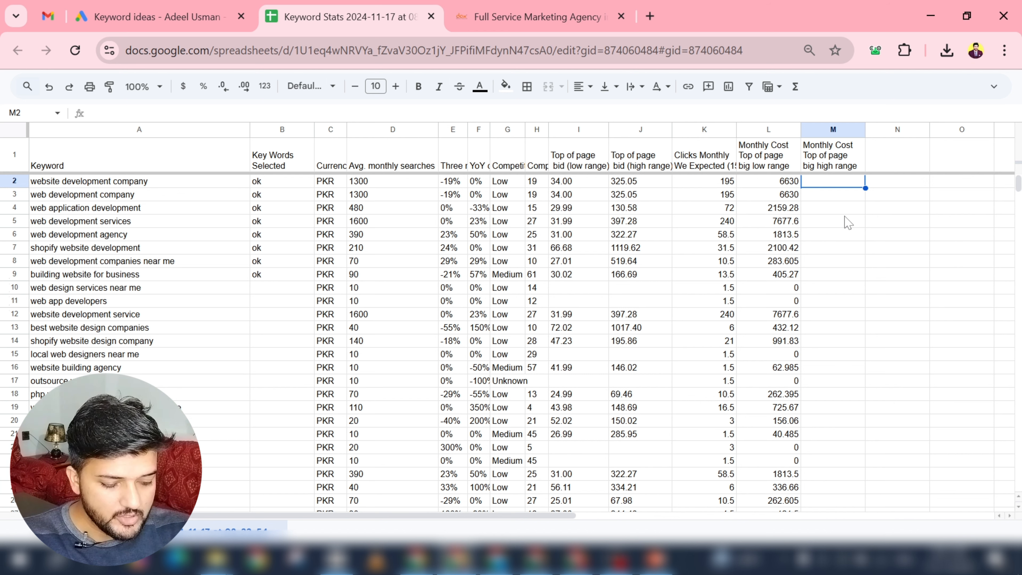
pyautogui.write('=')
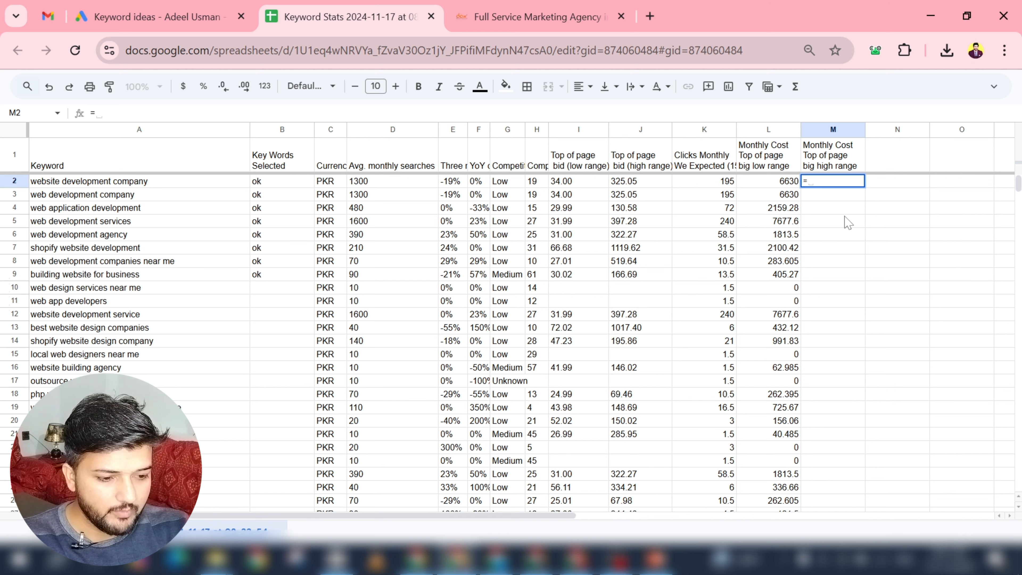
pyautogui.press('Left')
pyautogui.press('Left')
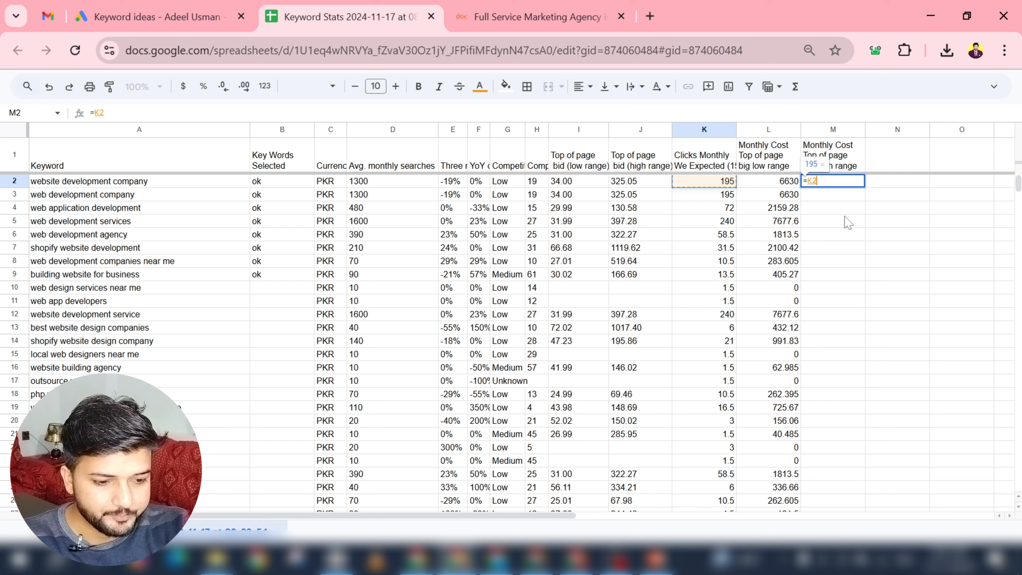
pyautogui.write('*')
pyautogui.press('Left')
pyautogui.press('Left')
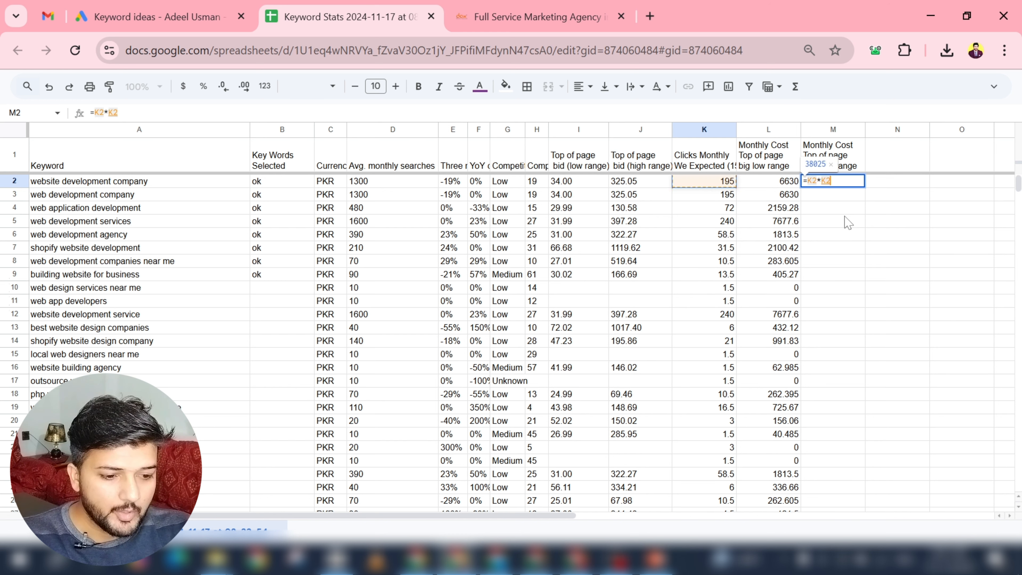
pyautogui.press('Left')
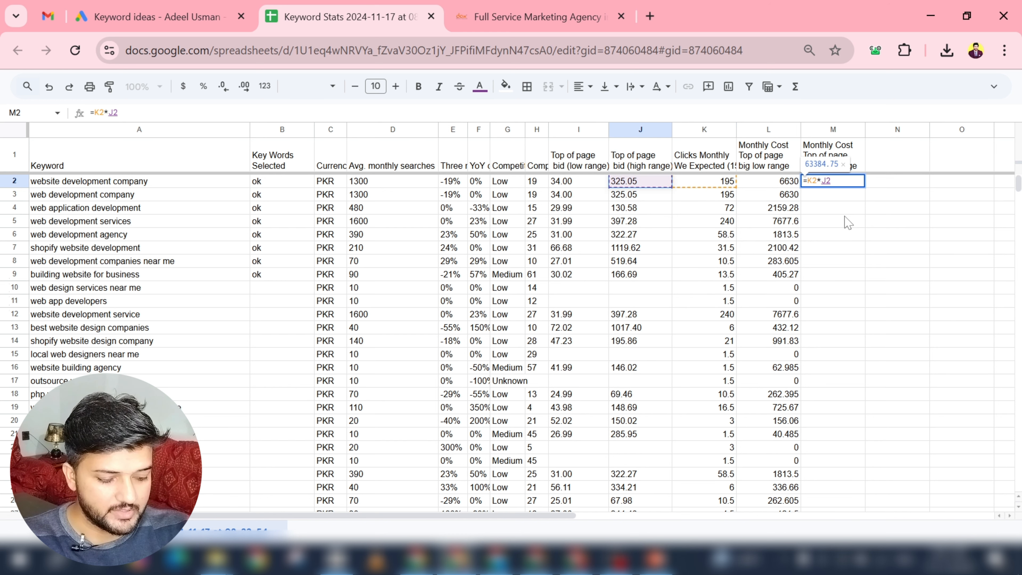
pyautogui.press('Return')
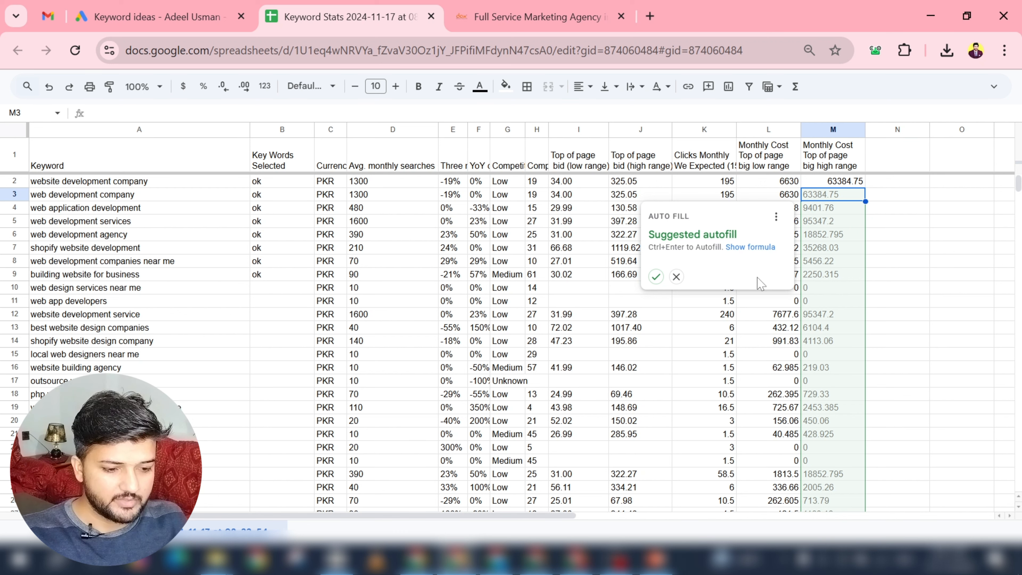
pyautogui.click(655, 278)
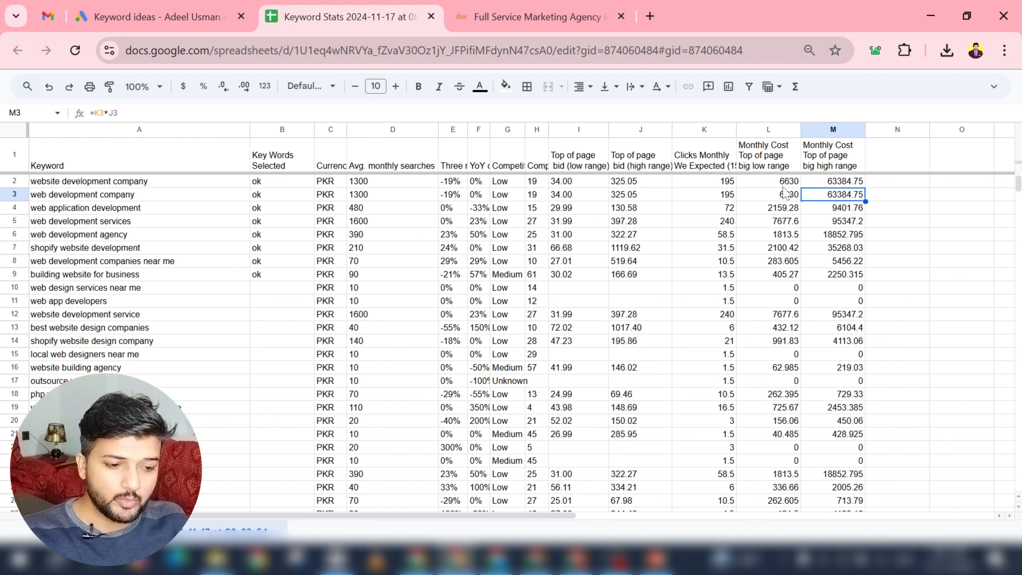
pyautogui.click(828, 183)
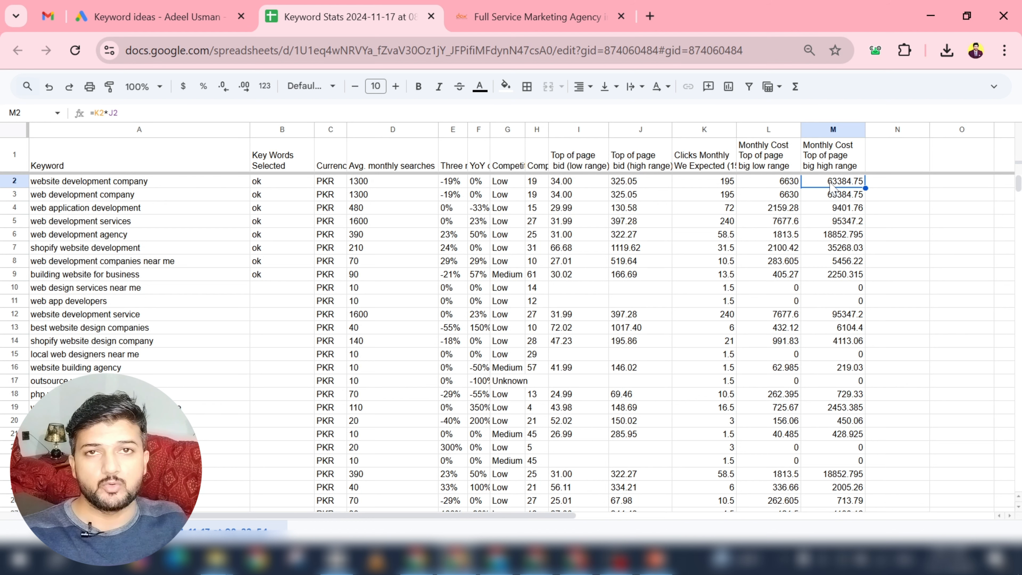
# Enter the header "Conversion rate" in N1 with "(3%)" on a lower line, leaving one blank line between them.
pyautogui.click(894, 162)
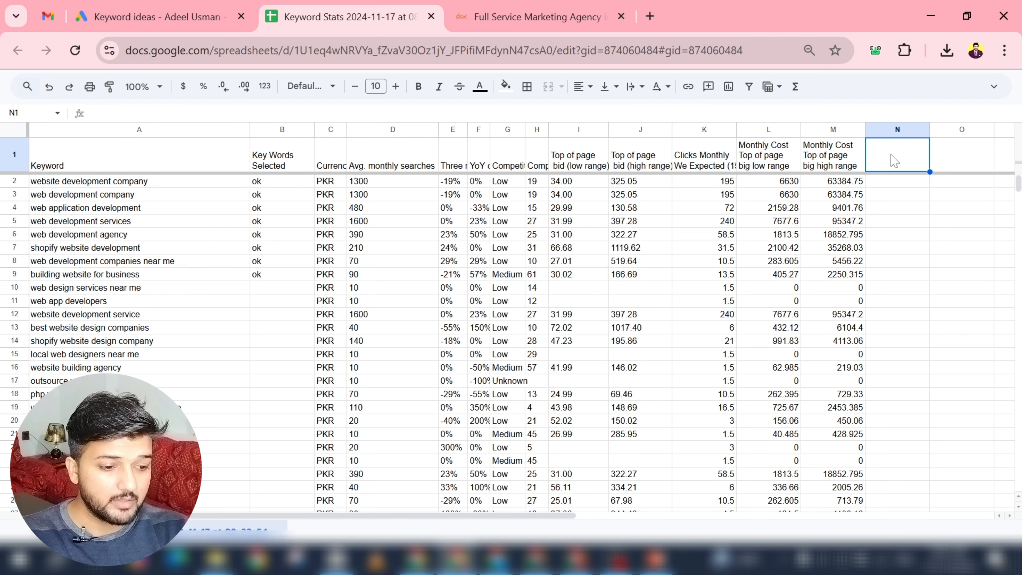
pyautogui.write('Conver')
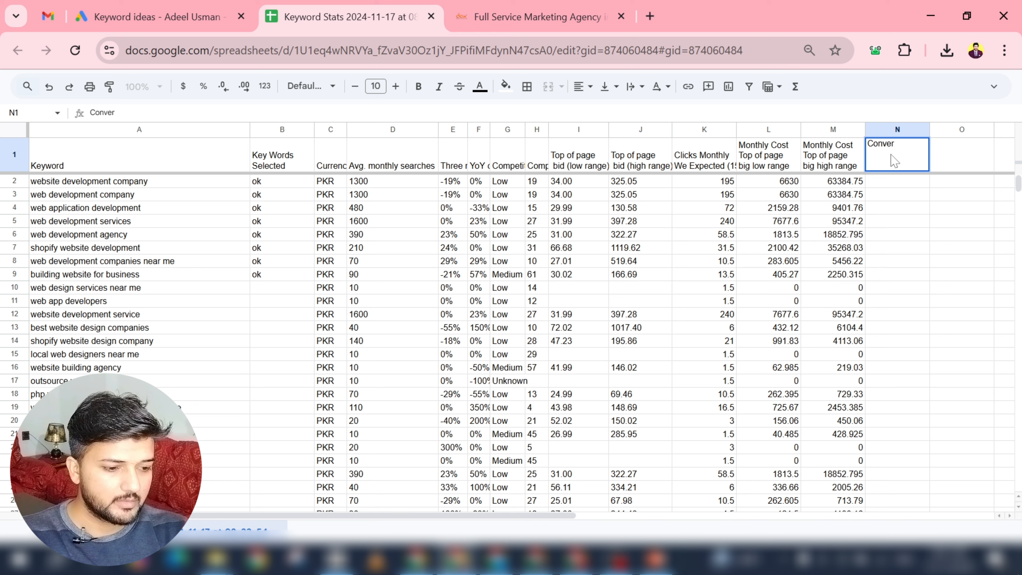
pyautogui.write('sion rate')
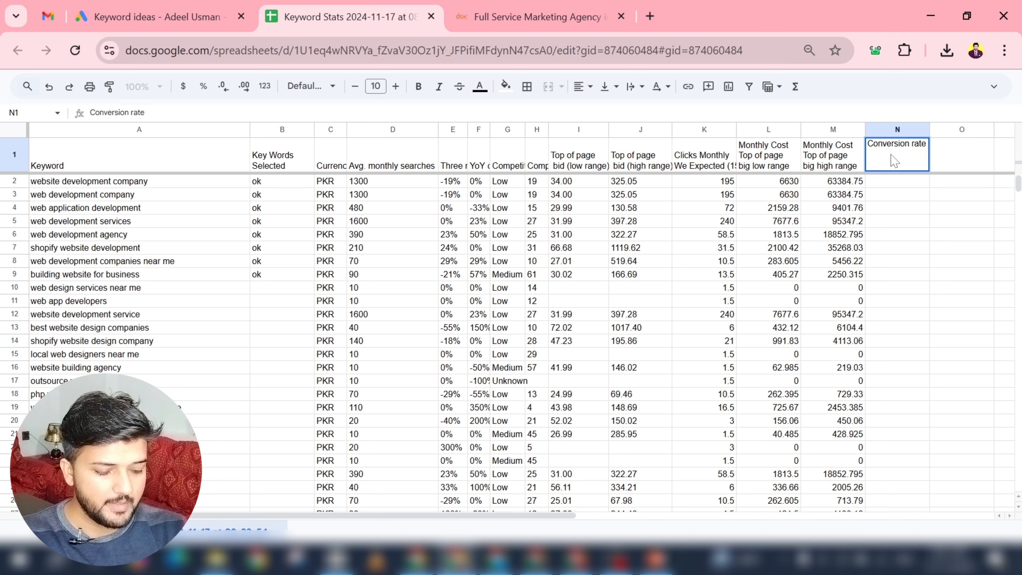
pyautogui.hotkey('alt', 'Return')
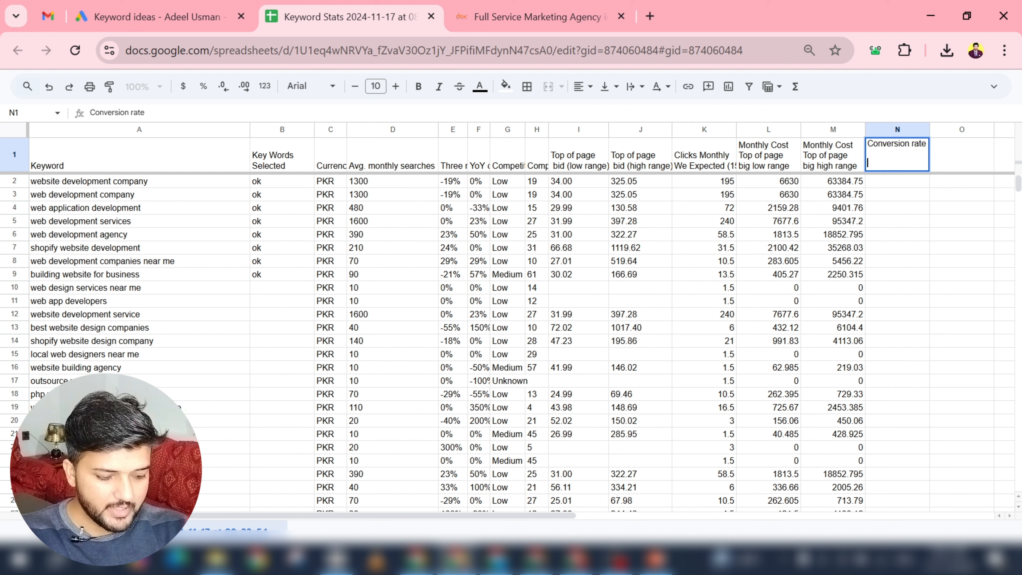
pyautogui.write('(3')
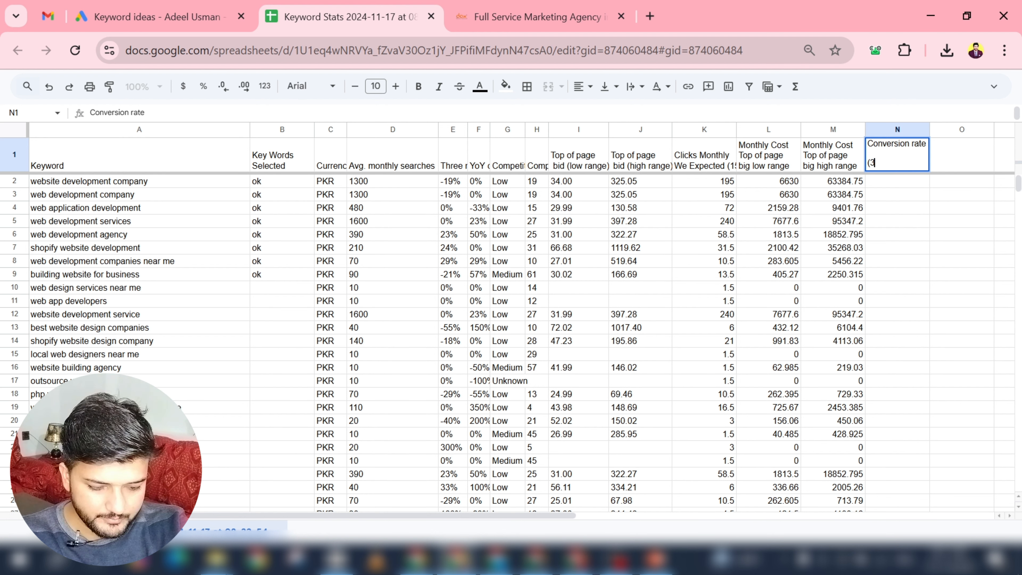
pyautogui.write('%')
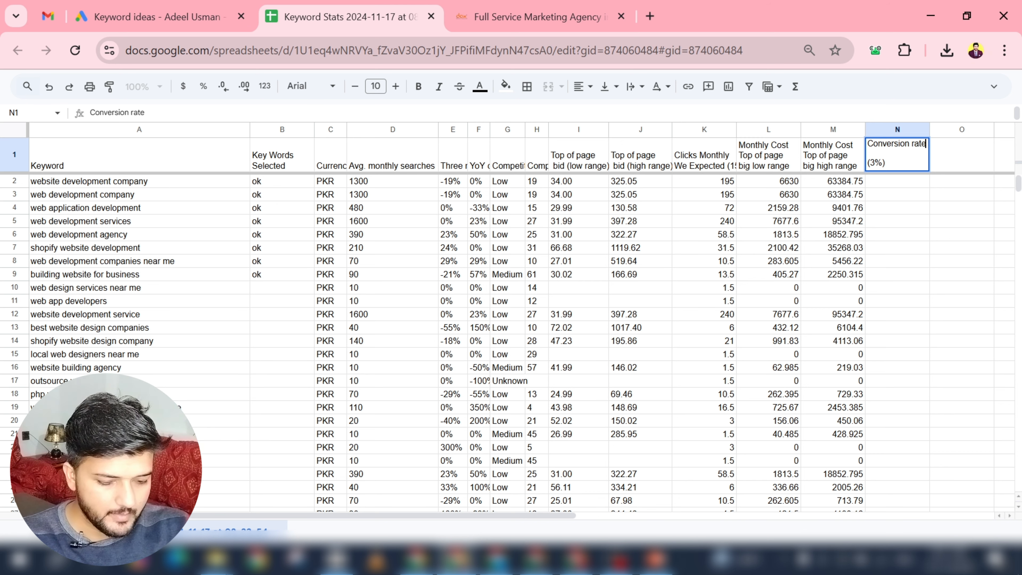
# Insert "of Clients" as a second line below "Conversion rate" in the N1 header.
pyautogui.click(926, 144)
pyautogui.hotkey('alt', 'Return')
pyautogui.write('of Cl')
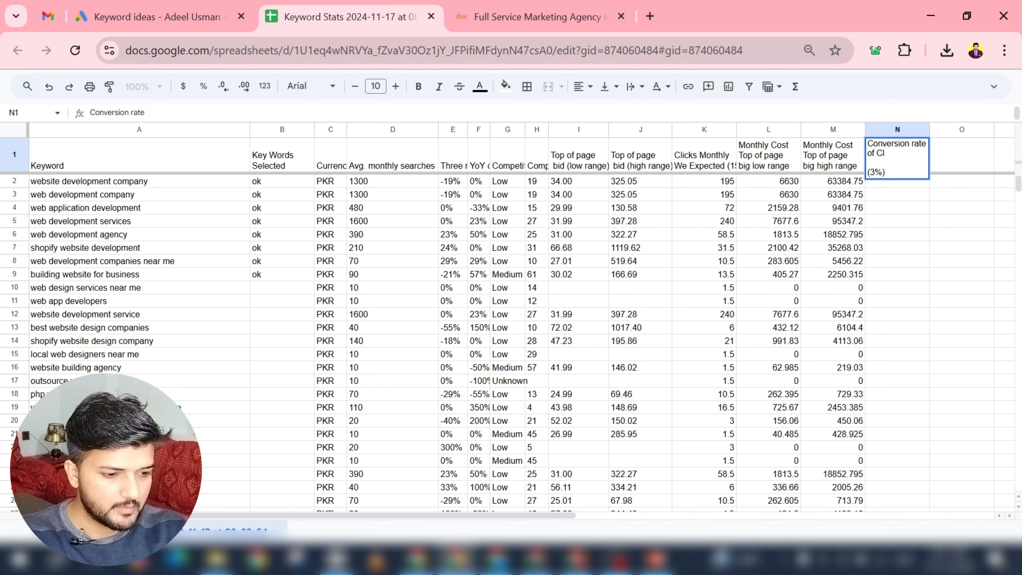
pyautogui.write('ients')
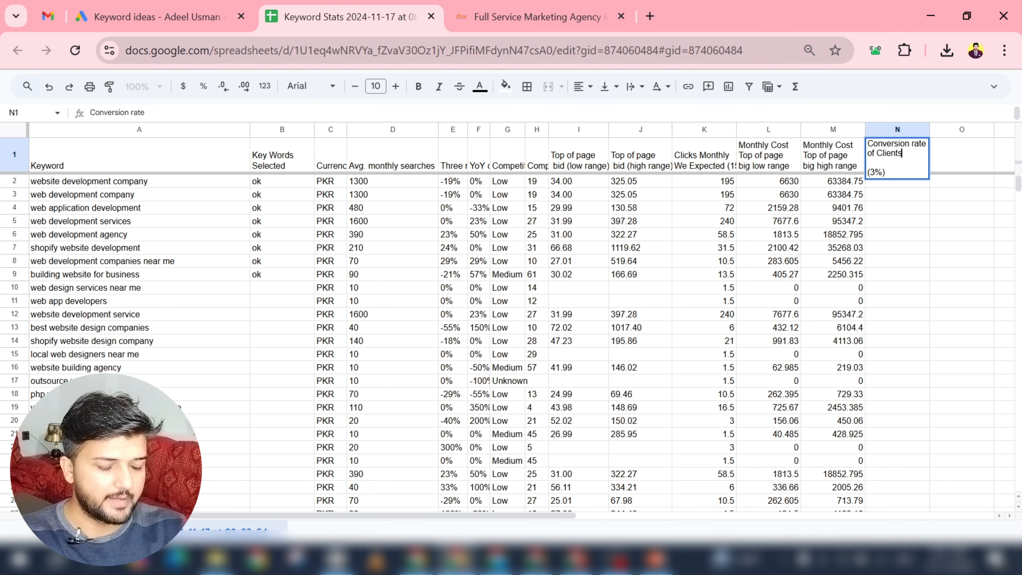
pyautogui.press('Return')
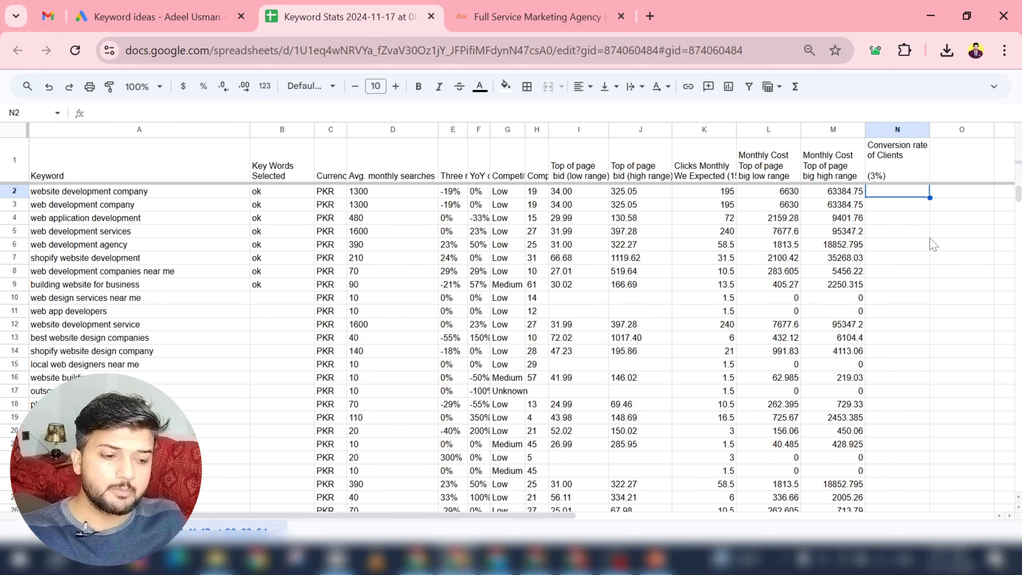
# Switch to the Google ads course presentation in PowerPoint and enter "Conversion>" in the empty content box of the Lecture : 16 slide.
pyautogui.click(646, 571)
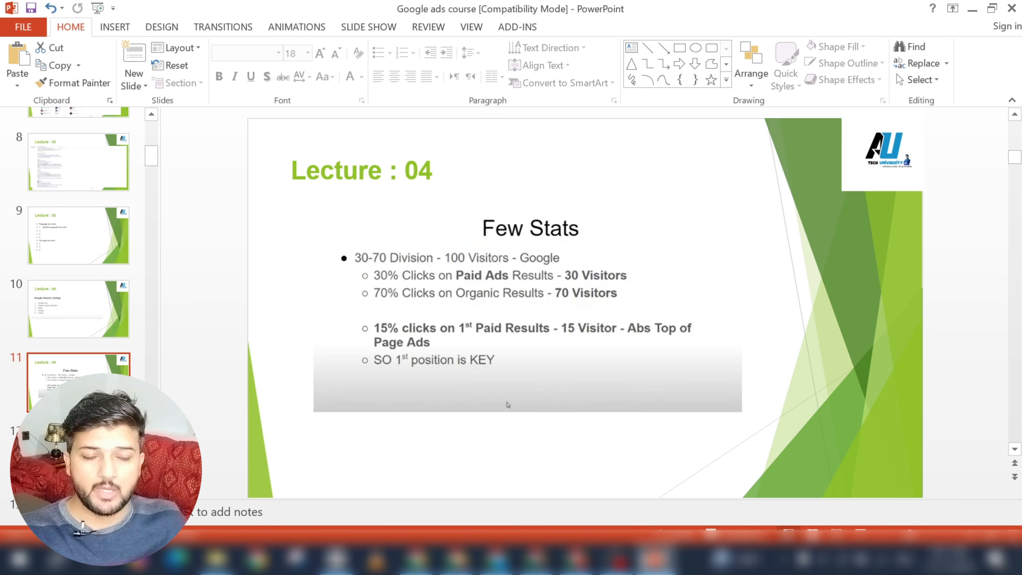
pyautogui.scroll(-15, 508, 405)
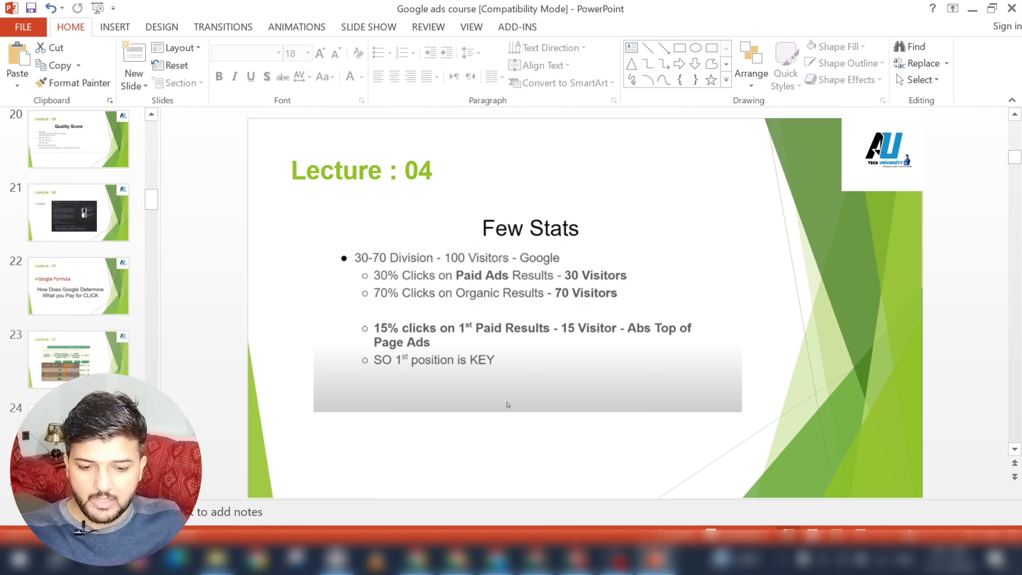
pyautogui.scroll(-6, 508, 405)
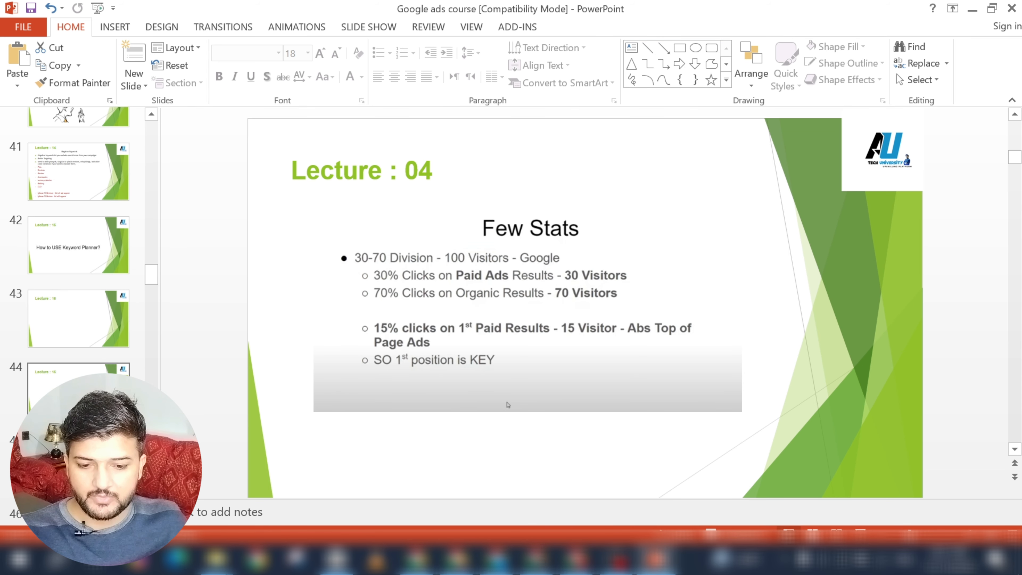
pyautogui.click(94, 274)
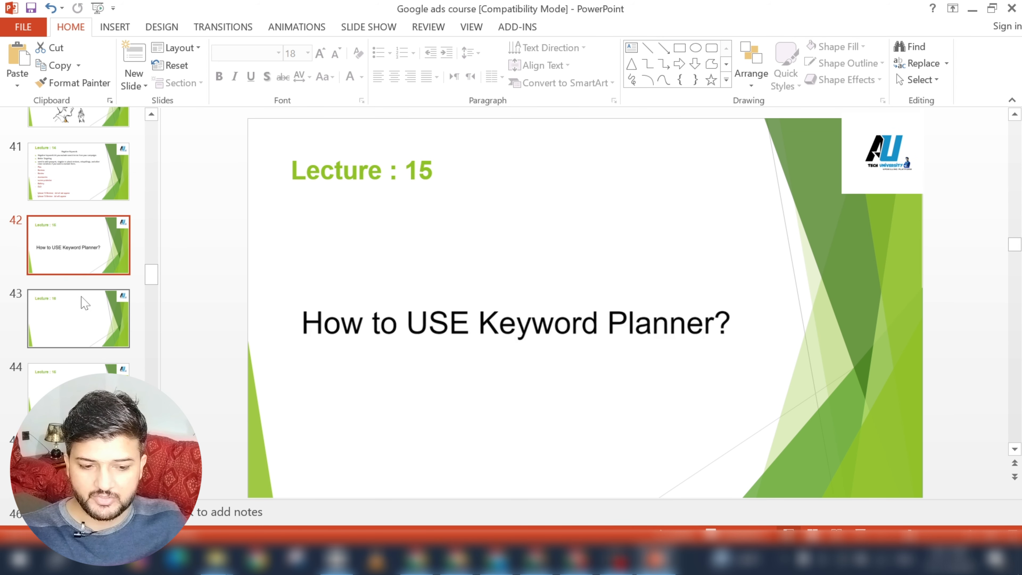
pyautogui.click(83, 320)
pyautogui.click(295, 249)
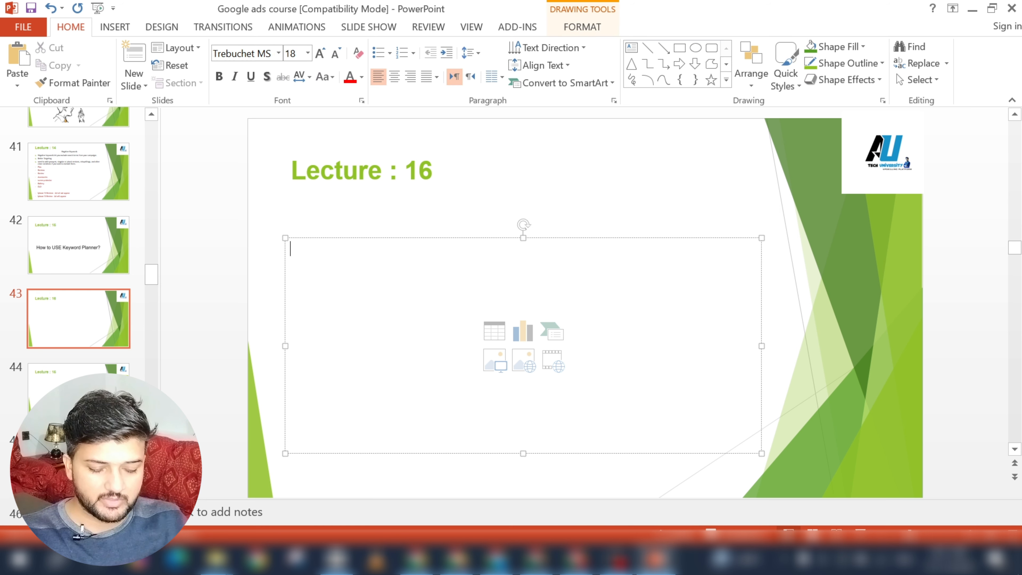
pyautogui.write('Convers')
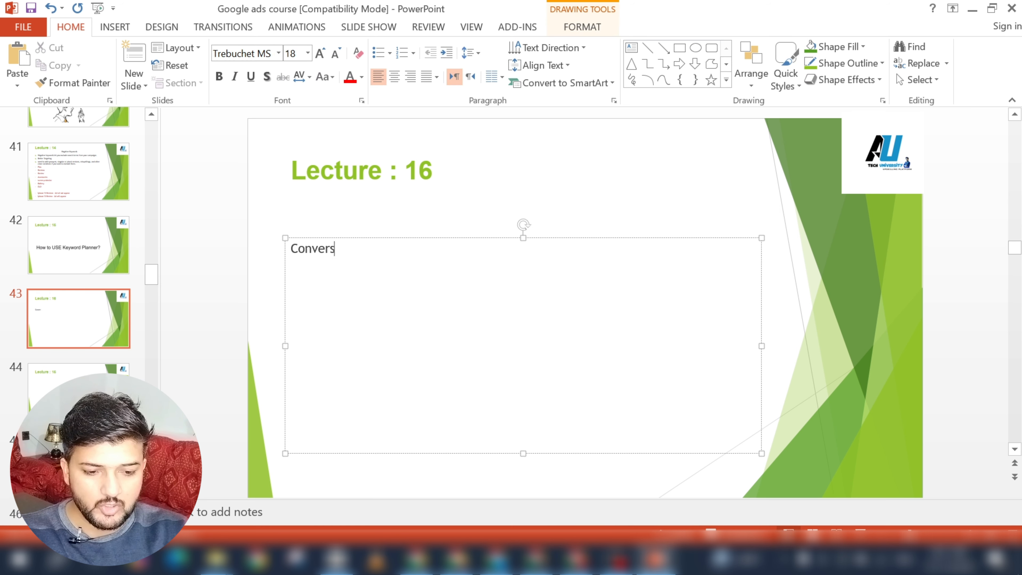
pyautogui.write('ion>')
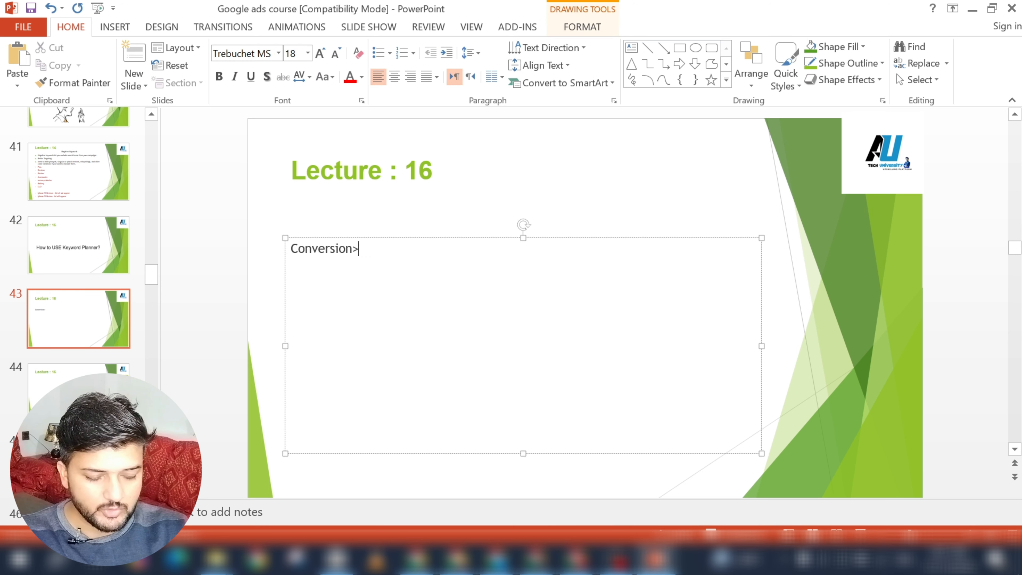
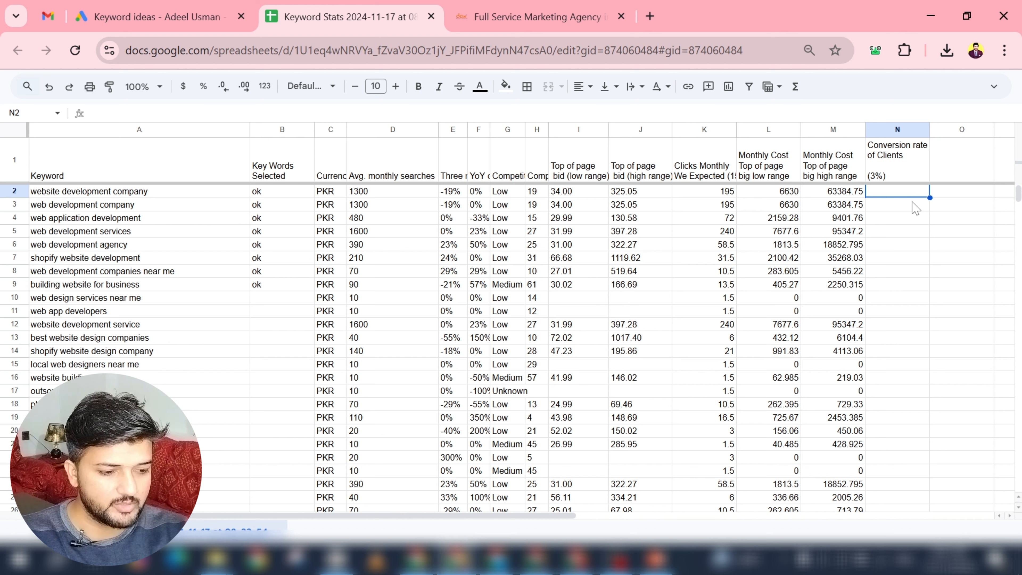
# Calculate the expected client conversions in N2 as =K2*0.03 and accept the suggested autofill for the rest of column N.
pyautogui.write('=')
pyautogui.press('Left')
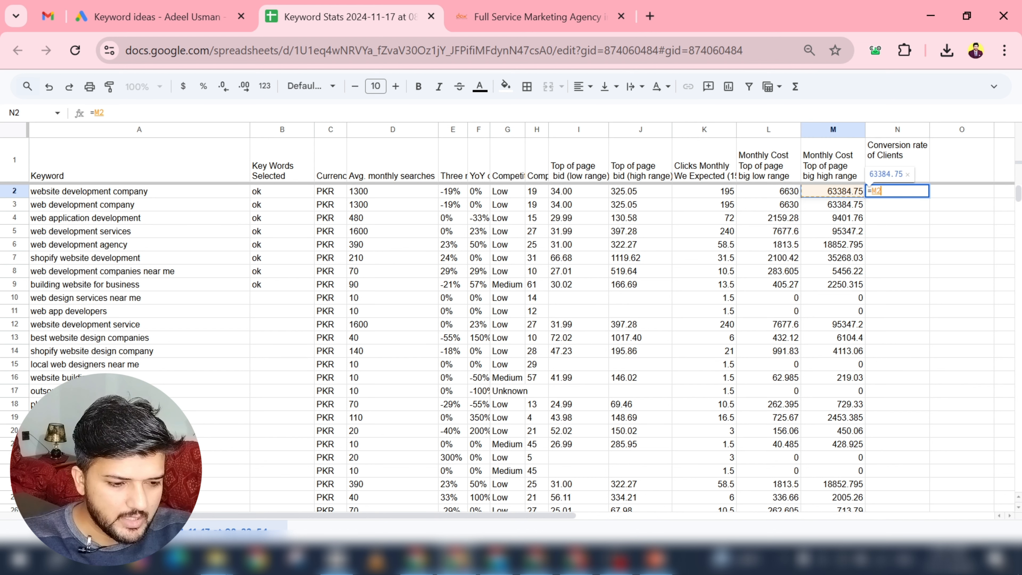
pyautogui.press('Left')
pyautogui.press('Left')
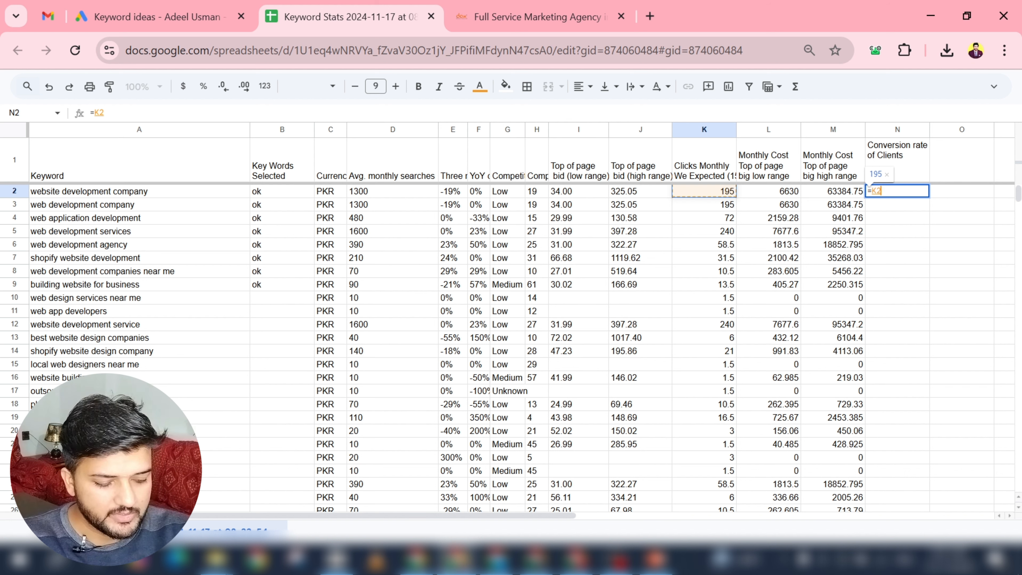
pyautogui.write('*0.0')
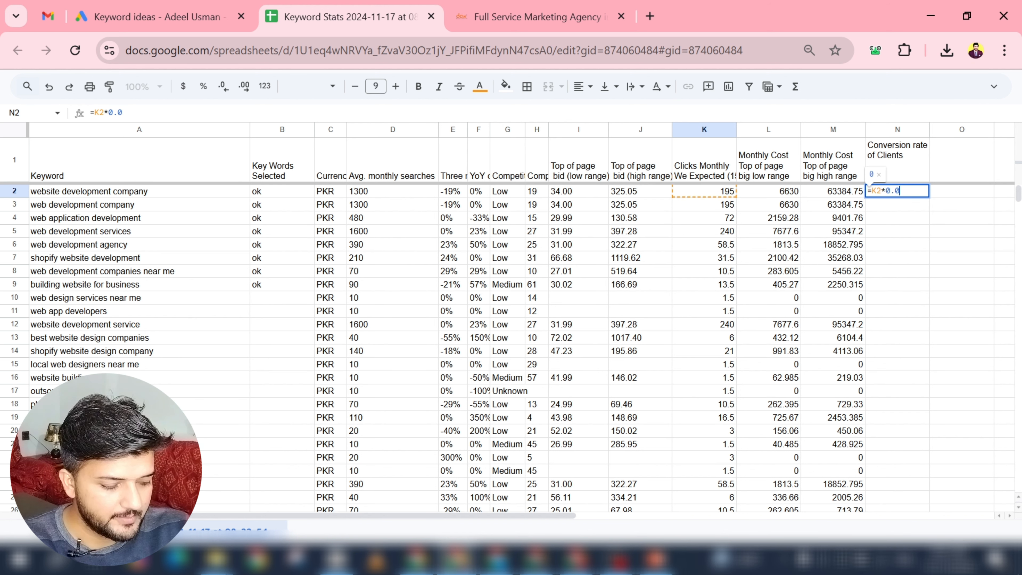
pyautogui.write('3')
pyautogui.press('Return')
pyautogui.scroll(-4, 894, 193)
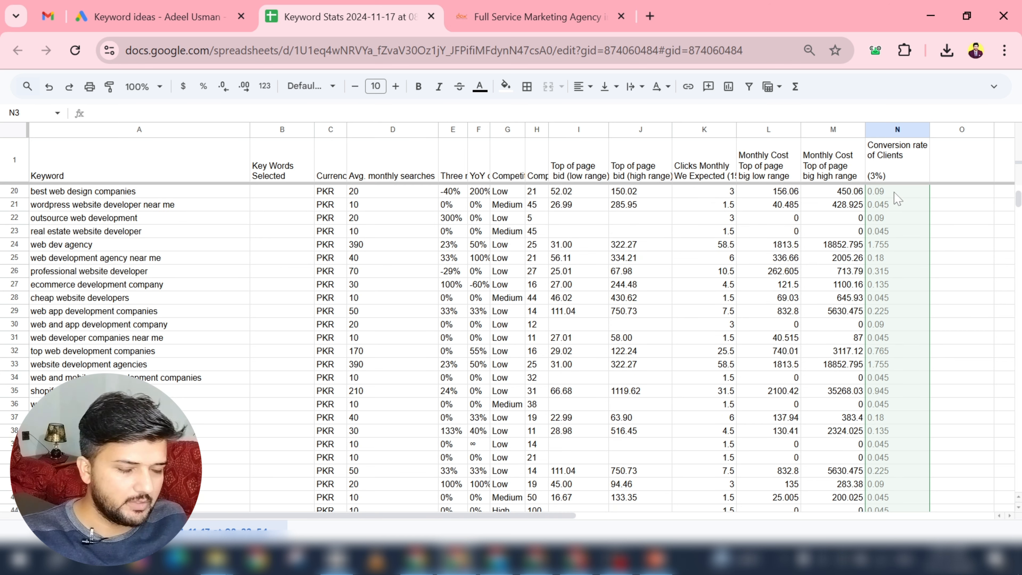
pyautogui.scroll(4, 930, 220)
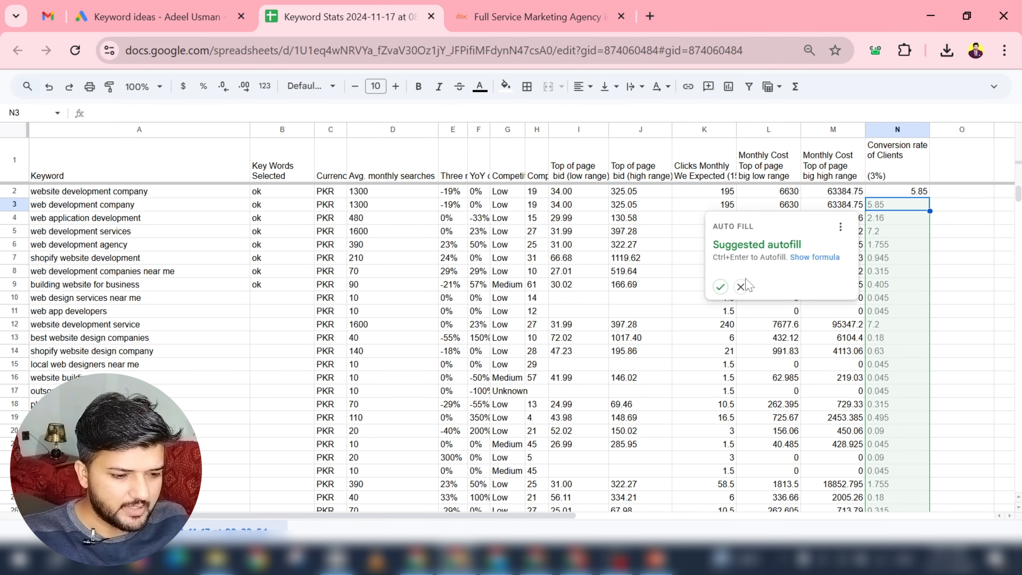
pyautogui.click(720, 287)
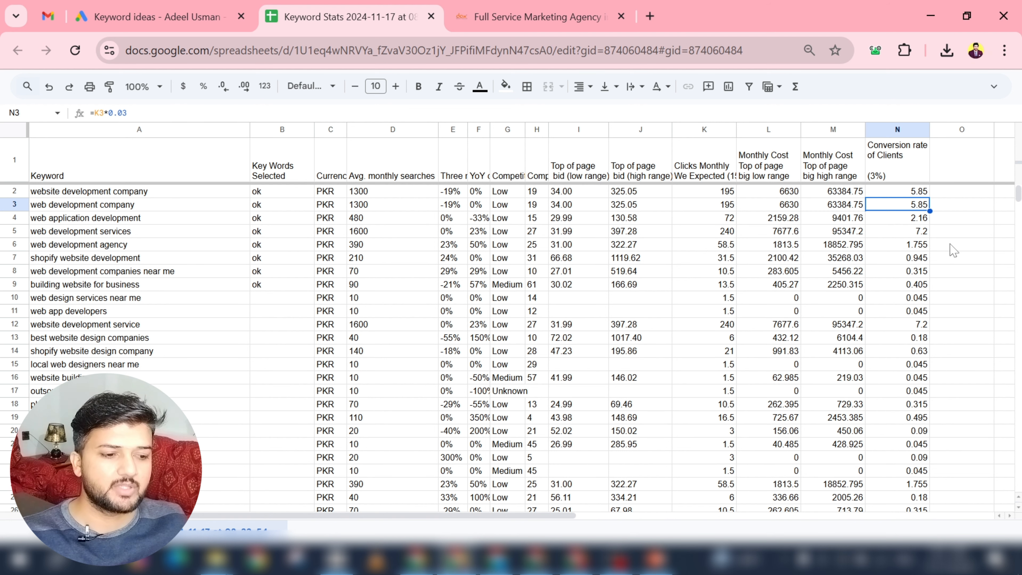
pyautogui.click(915, 195)
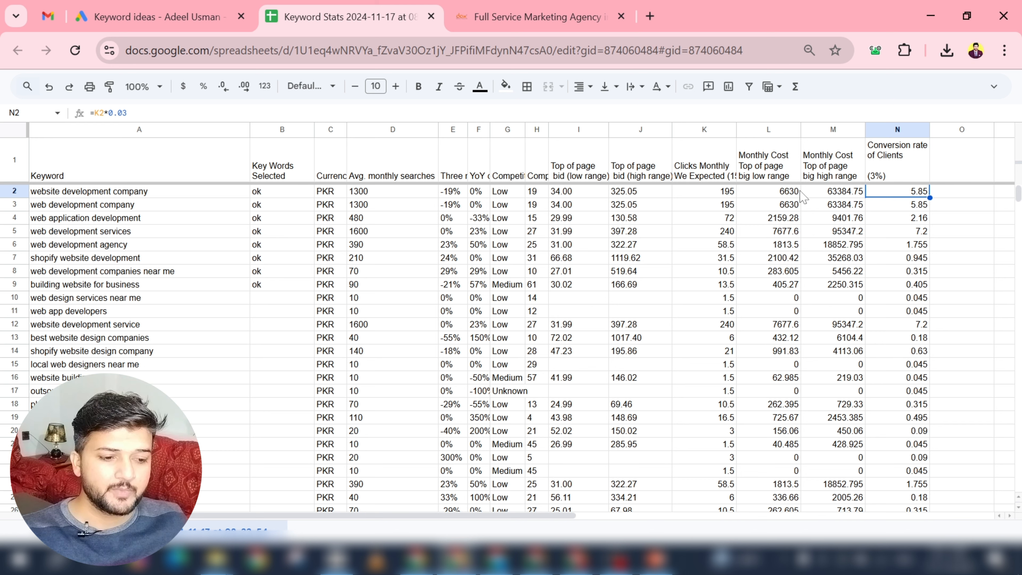
pyautogui.click(791, 193)
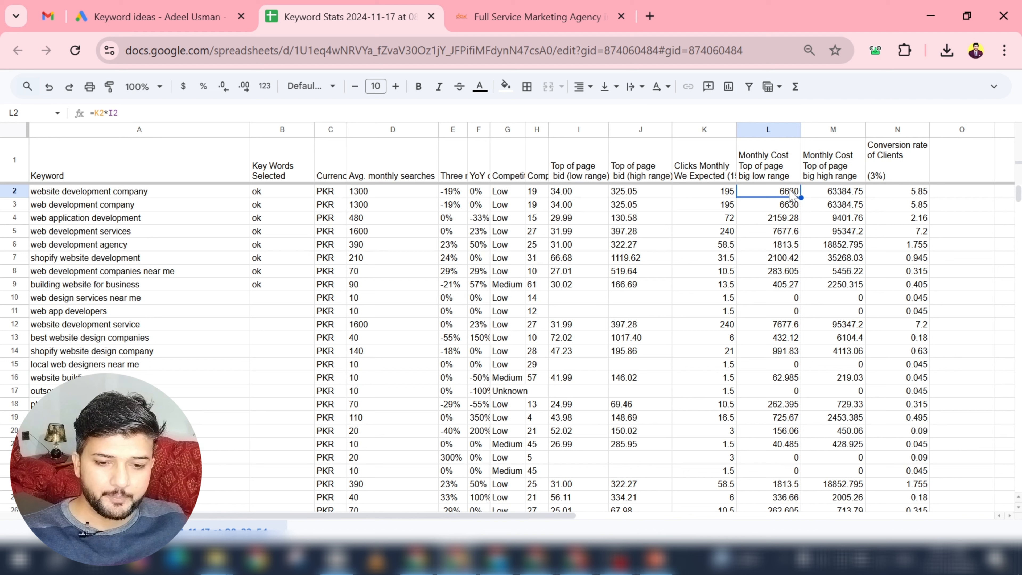
pyautogui.click(890, 194)
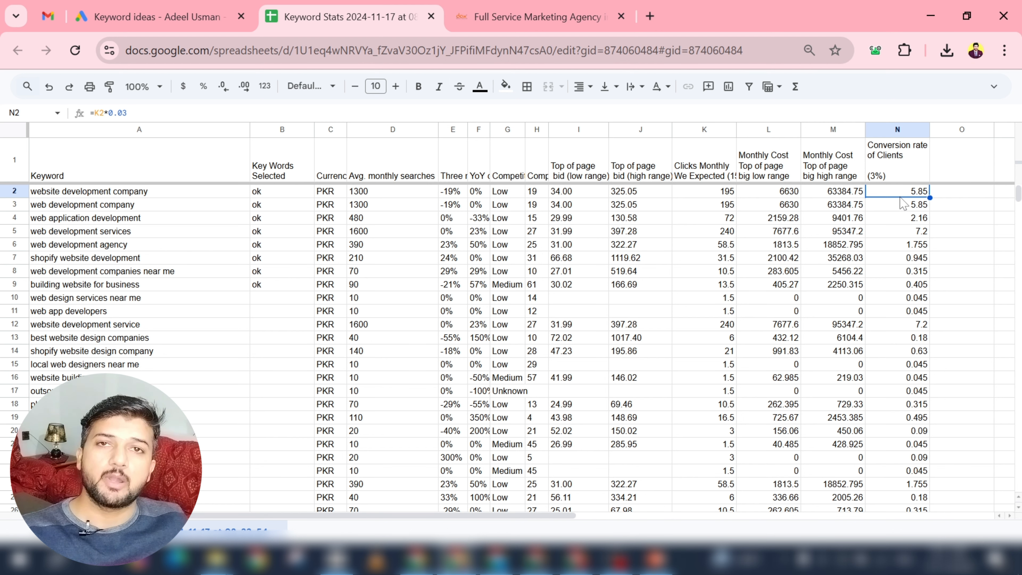
# Enter the header "Client Cost" in O1 with "bid low range" on a lower line, leaving one blank line between them.
pyautogui.click(947, 179)
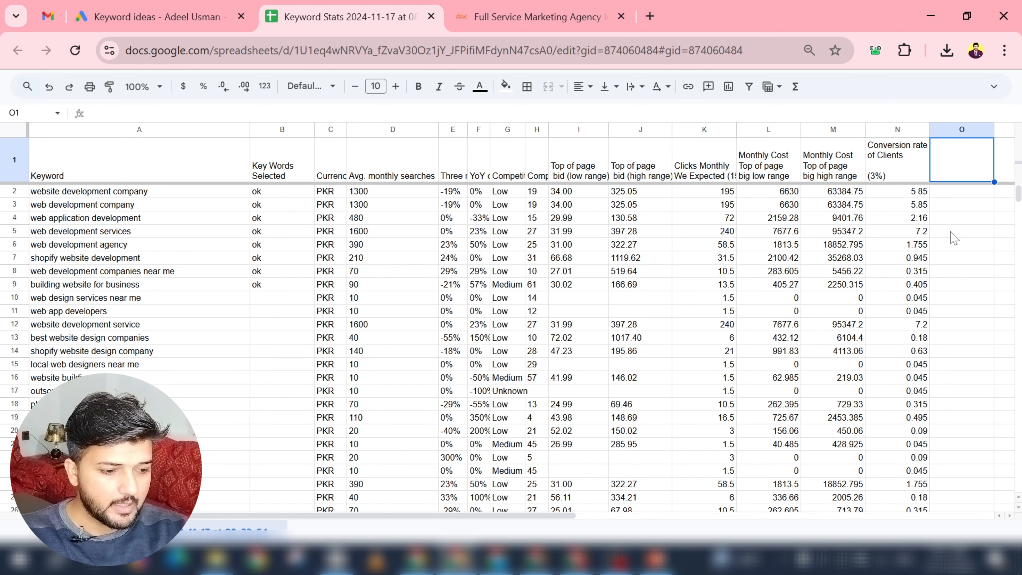
pyautogui.write('Client')
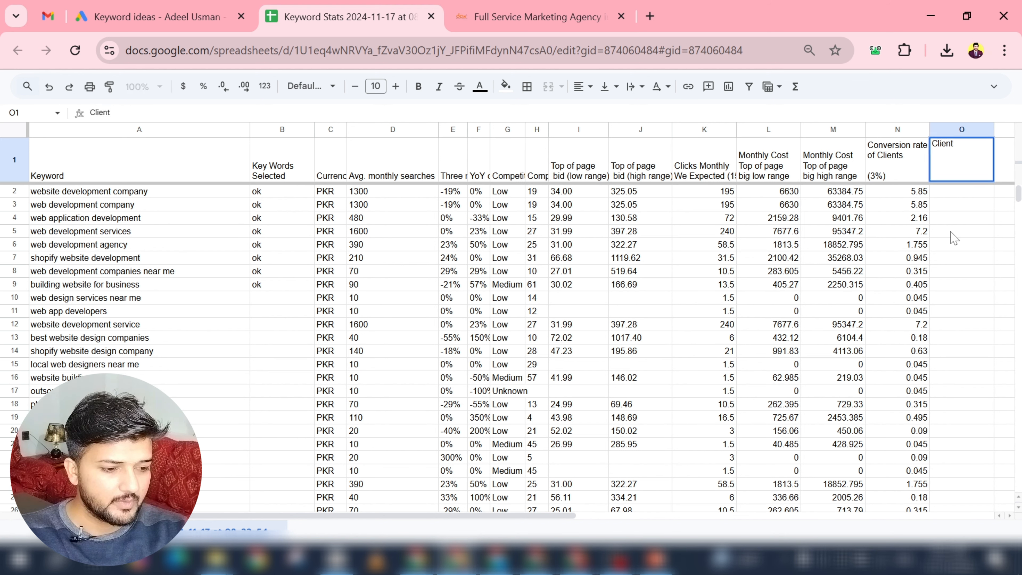
pyautogui.write(' Cost')
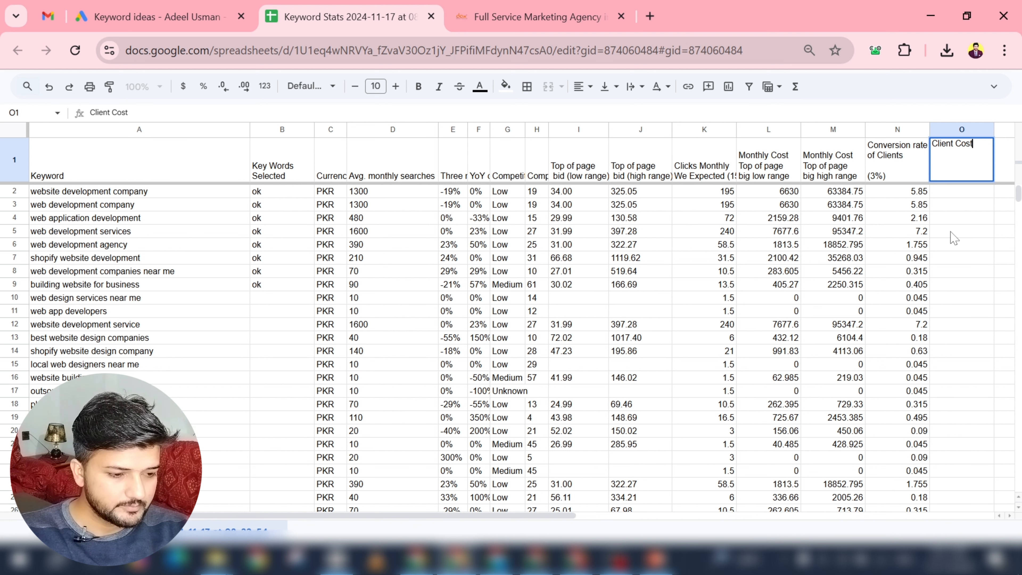
pyautogui.hotkey('alt', 'Return')
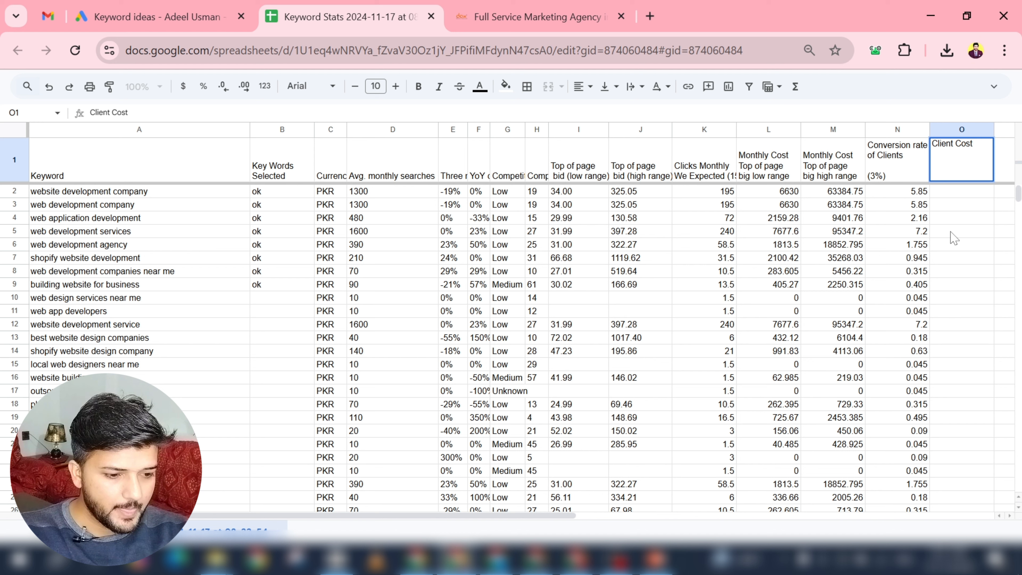
pyautogui.write('bid')
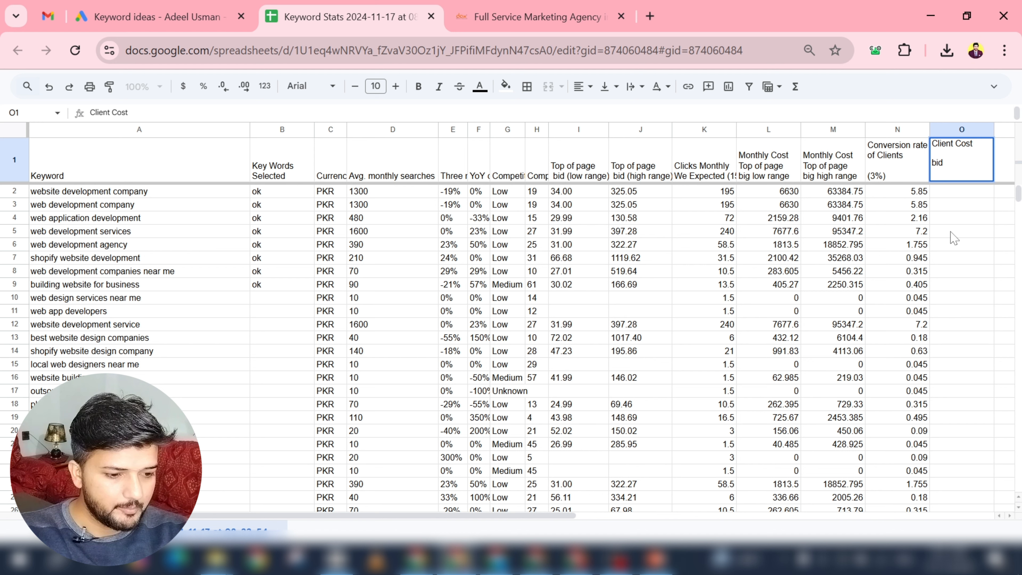
pyautogui.write(' low r')
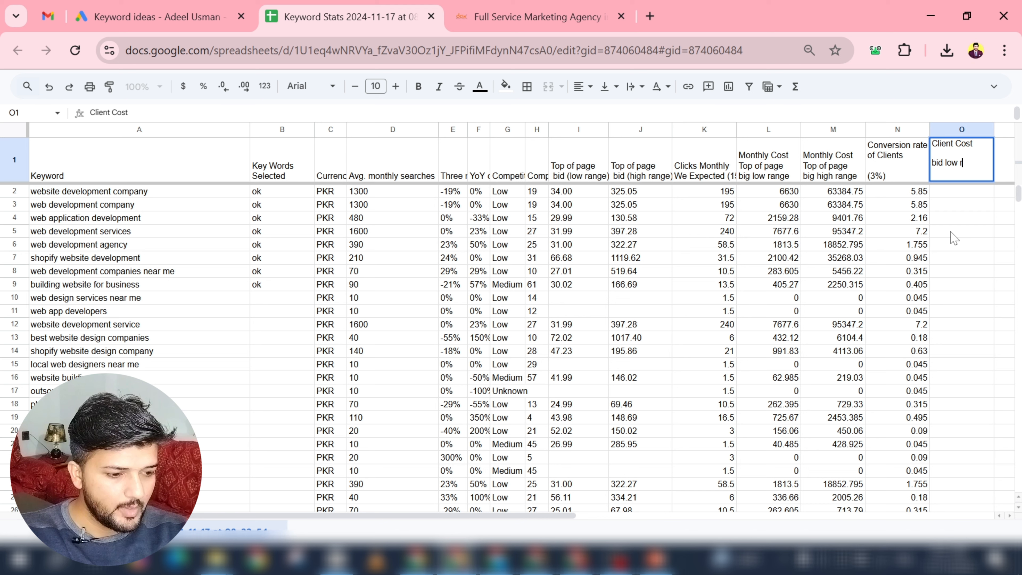
pyautogui.write('ange')
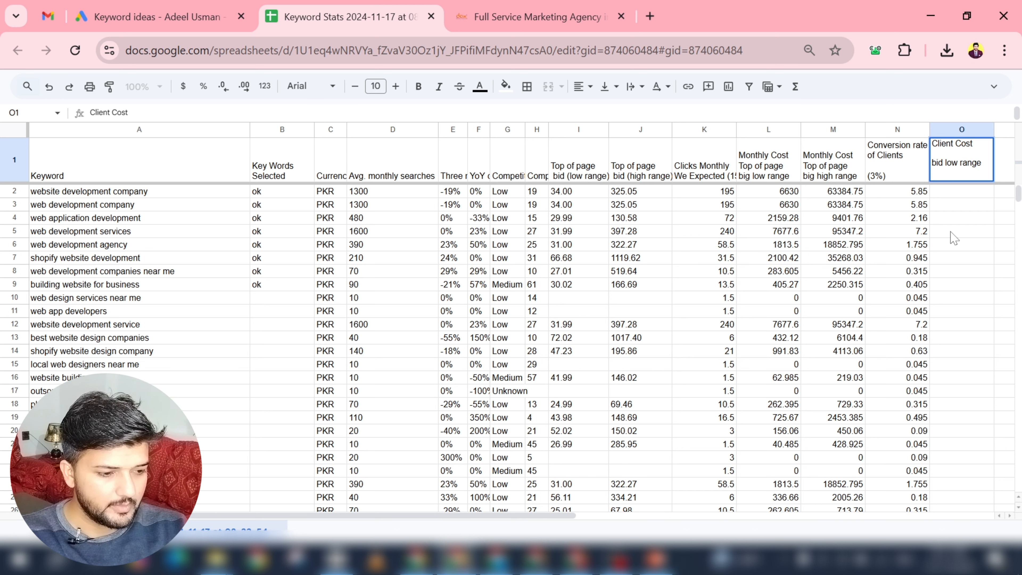
pyautogui.press('Return')
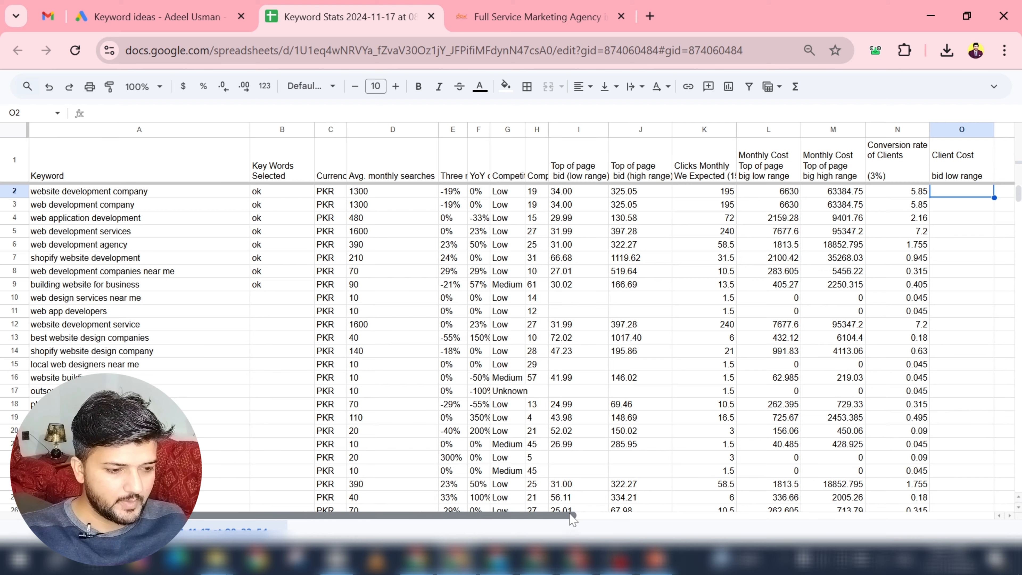
# Copy the "Client Cost" header from O1 into P1.
pyautogui.moveTo(573, 517); pyautogui.dragTo(640, 517)
pyautogui.click(895, 163)
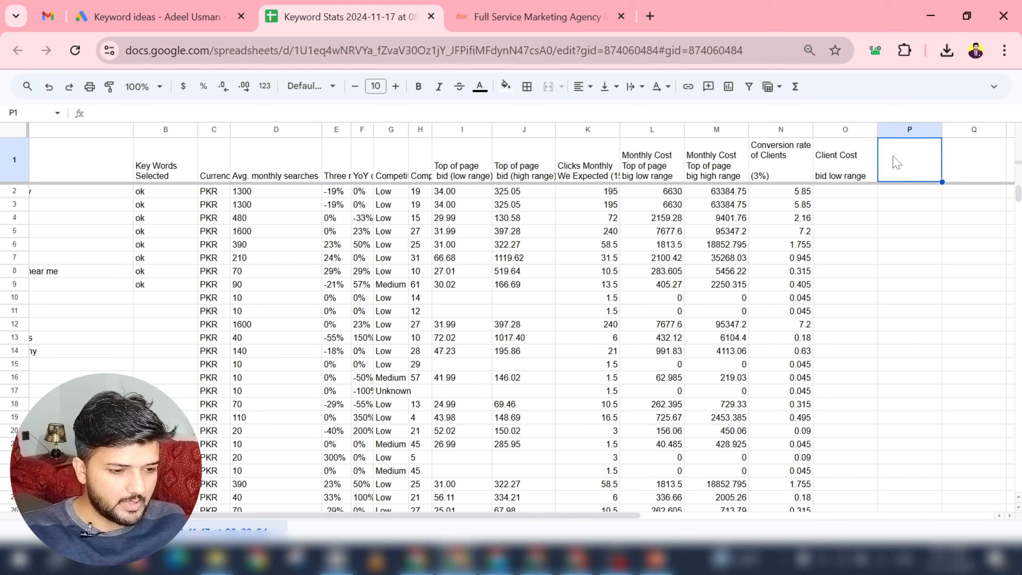
pyautogui.click(864, 165)
pyautogui.click(900, 163)
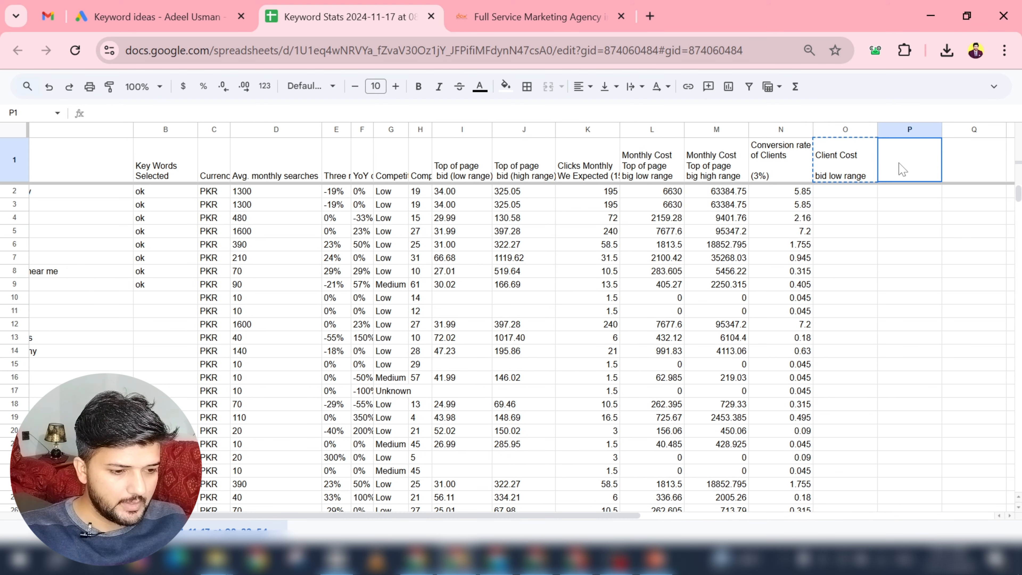
pyautogui.write('Client Cost  bid low range')
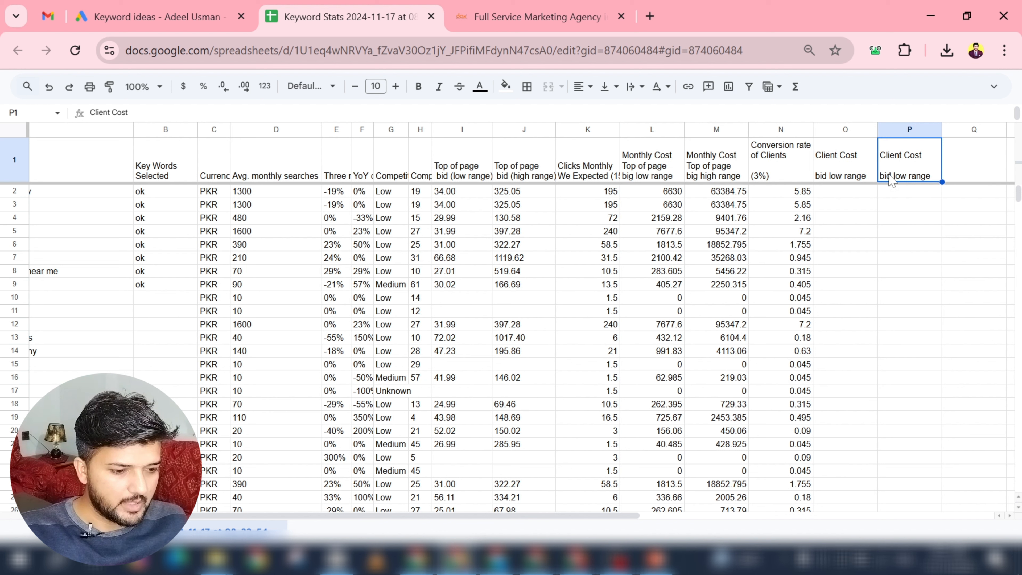
# Replace "low" with "high" in the P1 header so its last line reads "bid high range".
pyautogui.doubleClick(897, 179)
pyautogui.press('BackSpace')
pyautogui.press('BackSpace')
pyautogui.press('BackSpace')
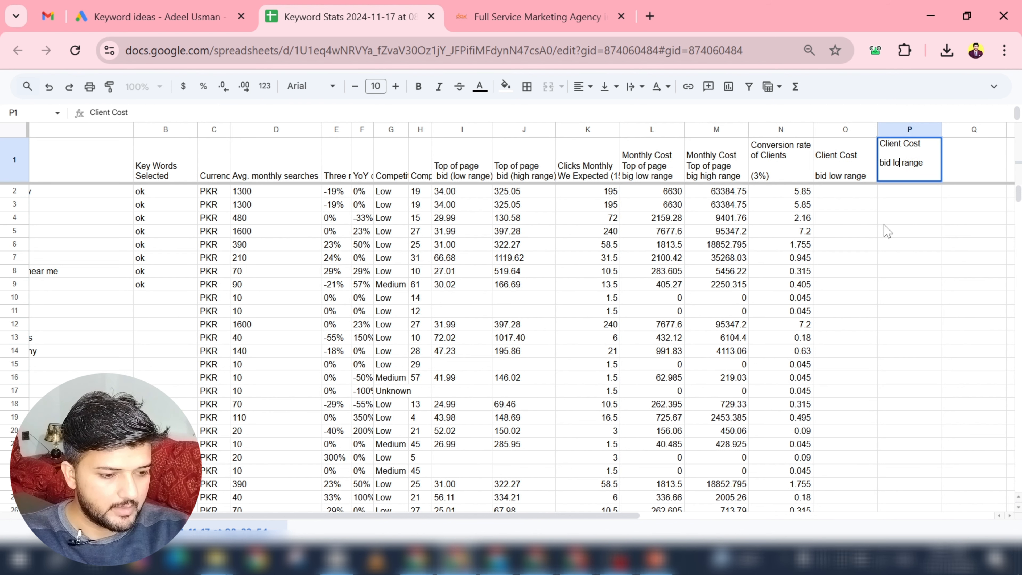
pyautogui.press('BackSpace')
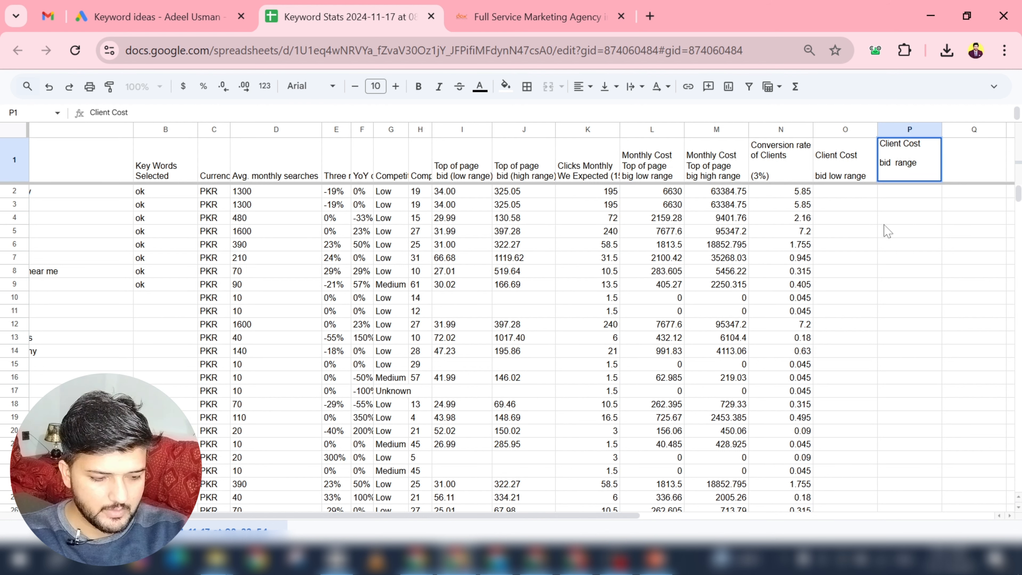
pyautogui.write('high')
pyautogui.click(875, 258)
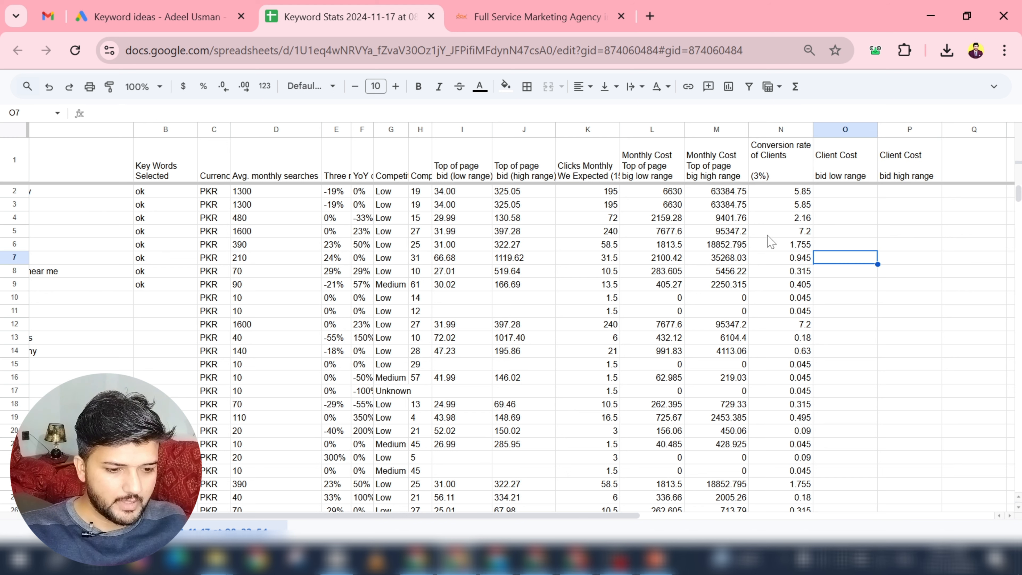
# Correct "big" to "bid" in the Monthly Cost headers in L1 and M1.
pyautogui.doubleClick(646, 179)
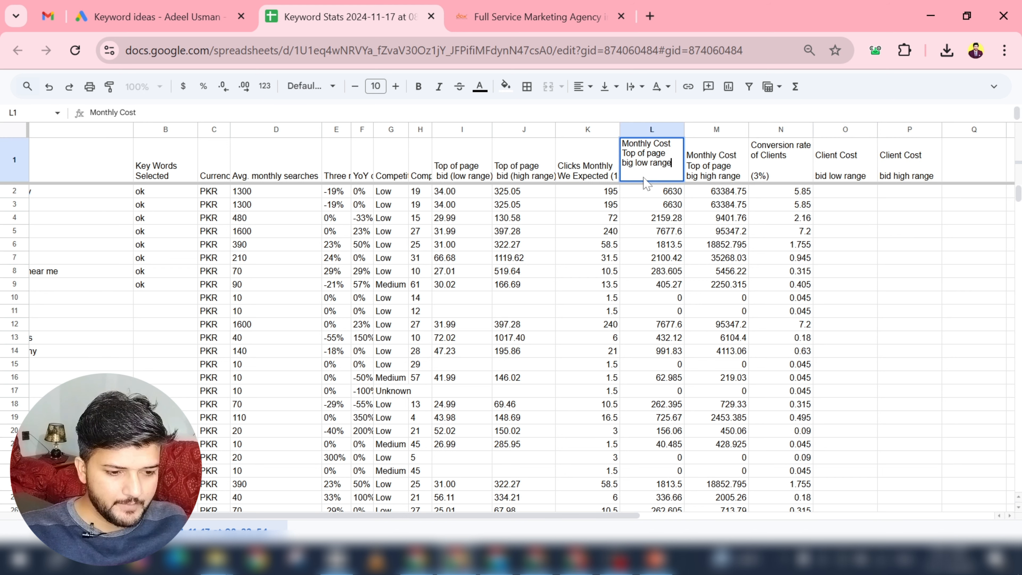
pyautogui.click(635, 166)
pyautogui.press('BackSpace')
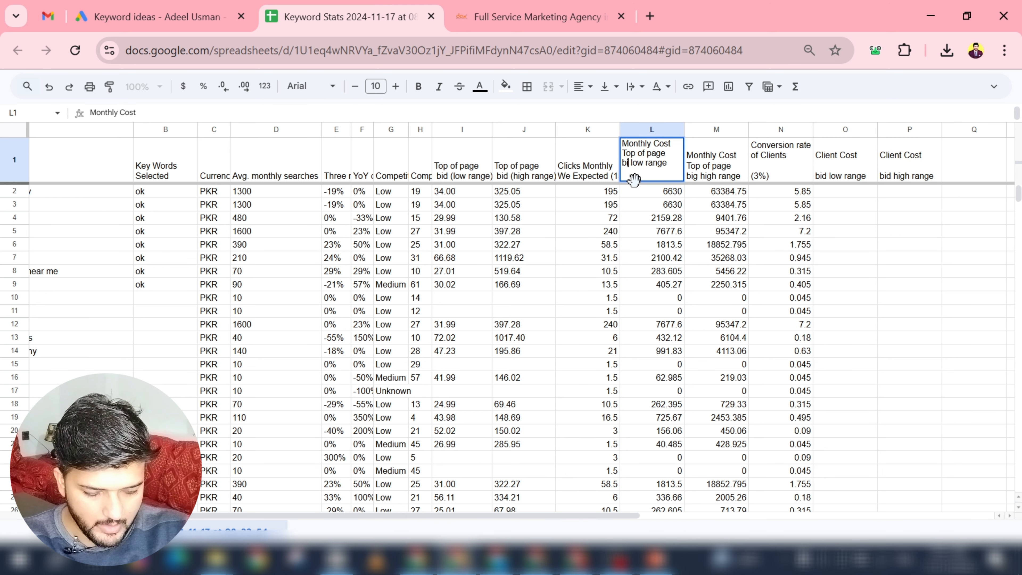
pyautogui.write('d')
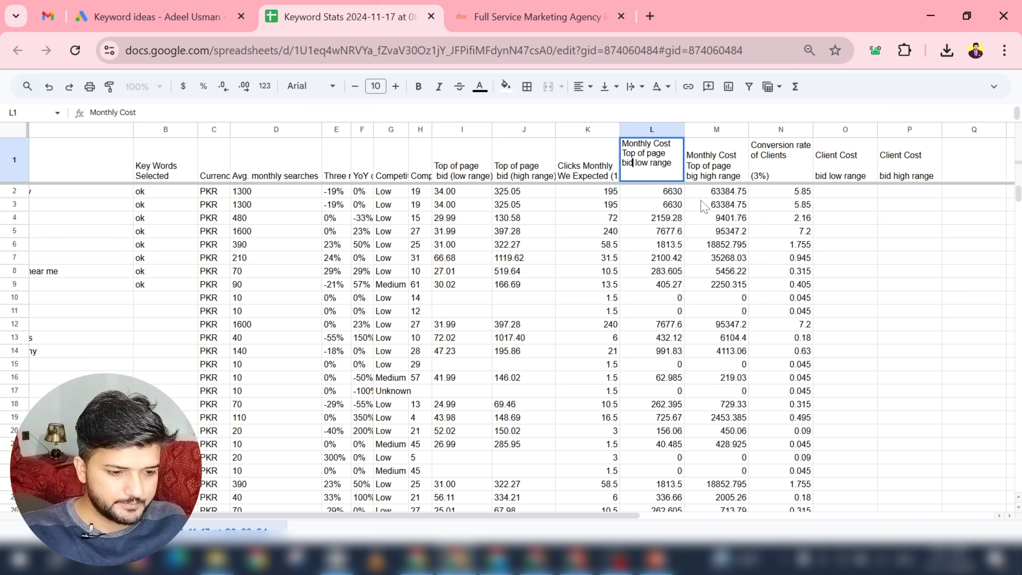
pyautogui.doubleClick(700, 177)
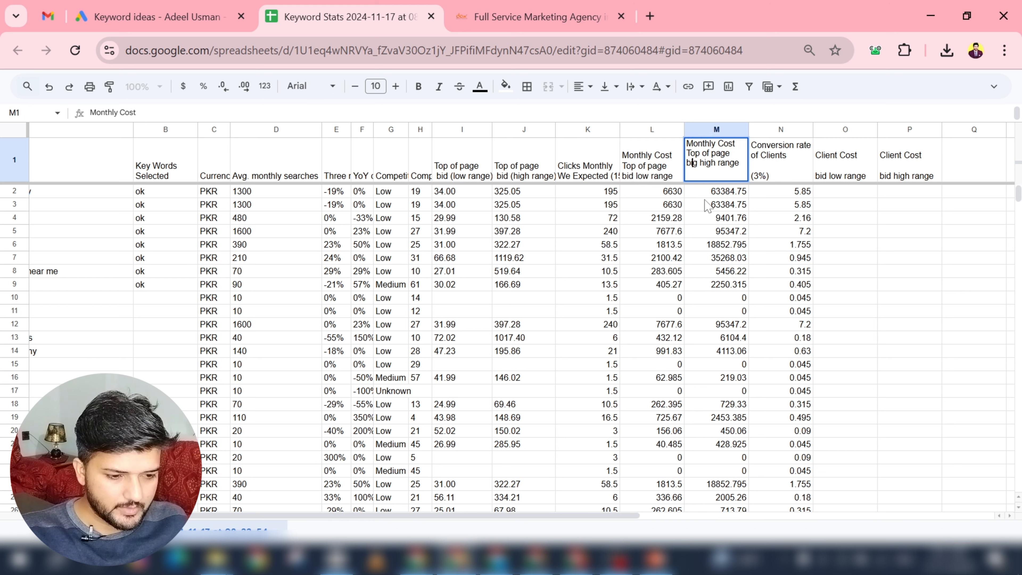
pyautogui.press('BackSpace')
pyautogui.write('d')
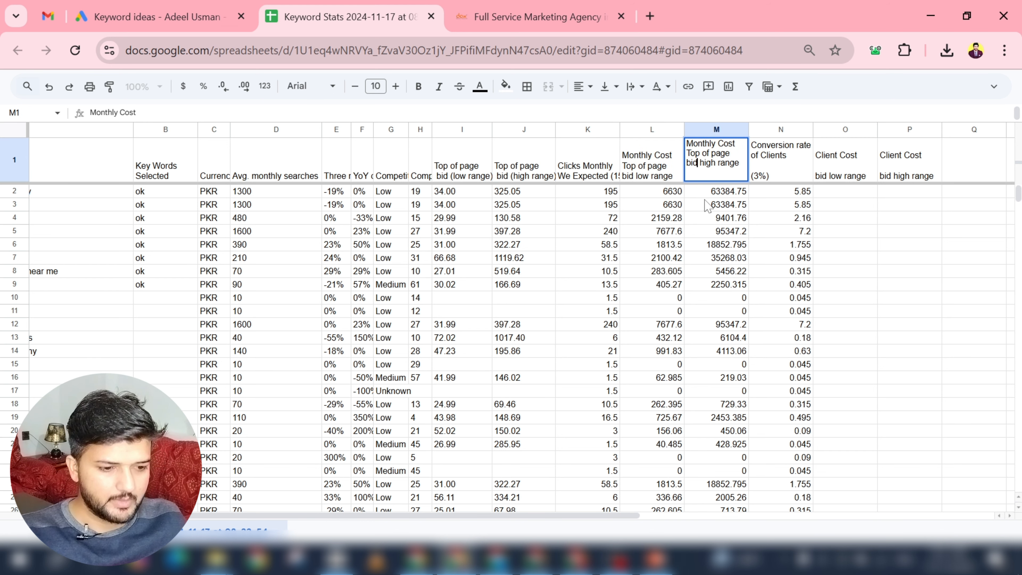
pyautogui.click(850, 233)
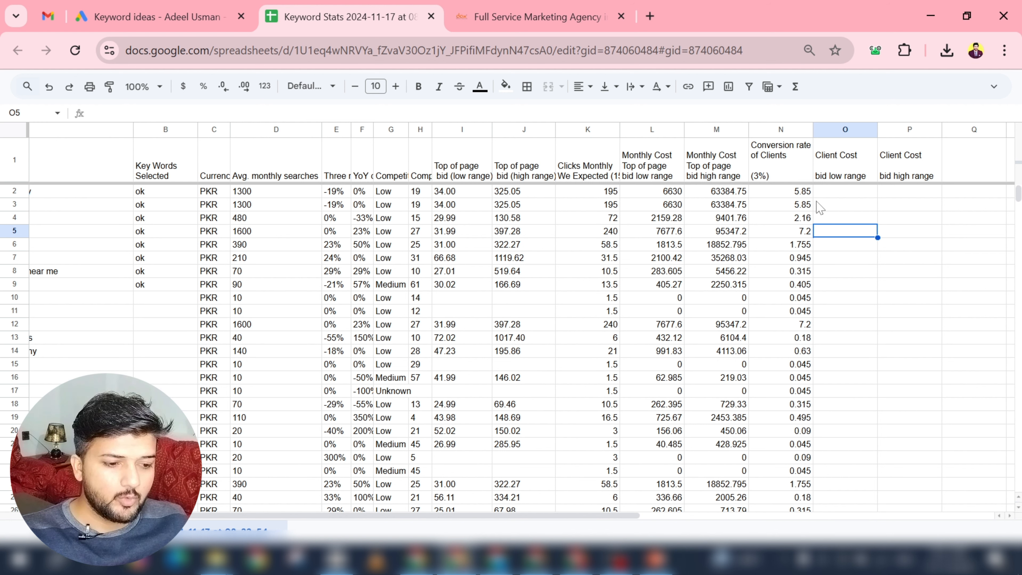
# Calculate the low range client cost in O2 as =L2/N2.
pyautogui.click(850, 196)
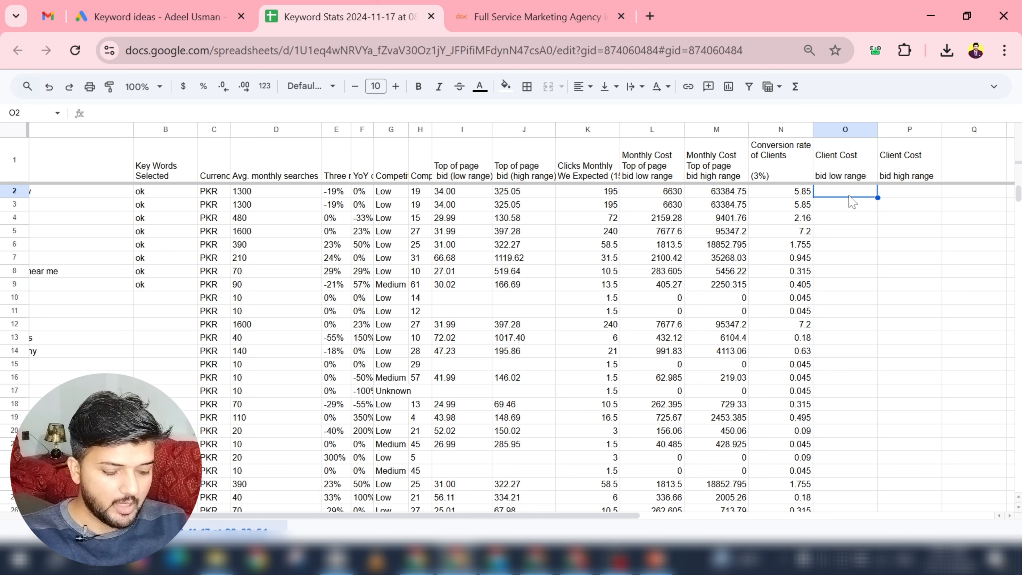
pyautogui.write('=')
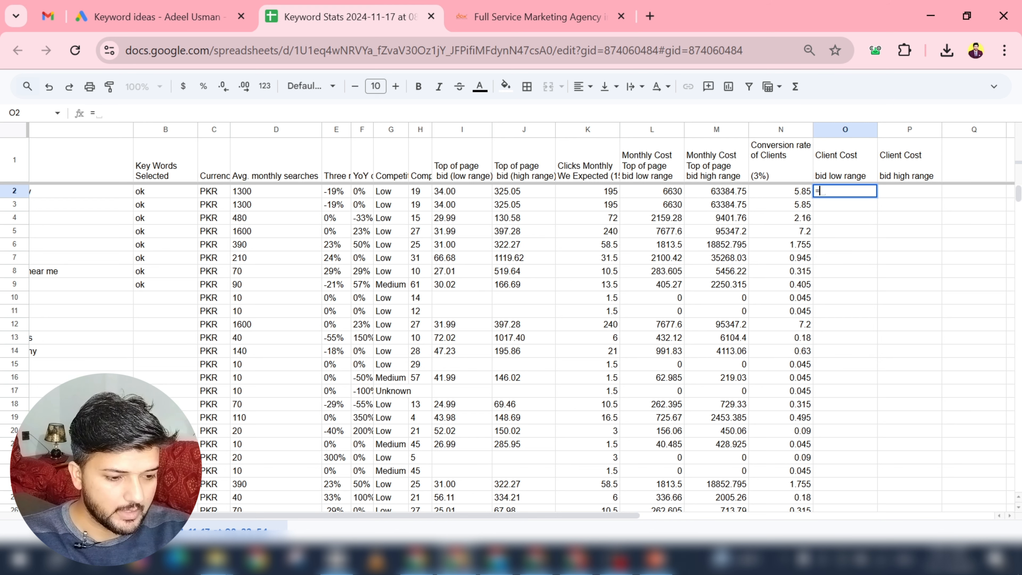
pyautogui.press('Left')
pyautogui.press('Left')
pyautogui.press('Left')
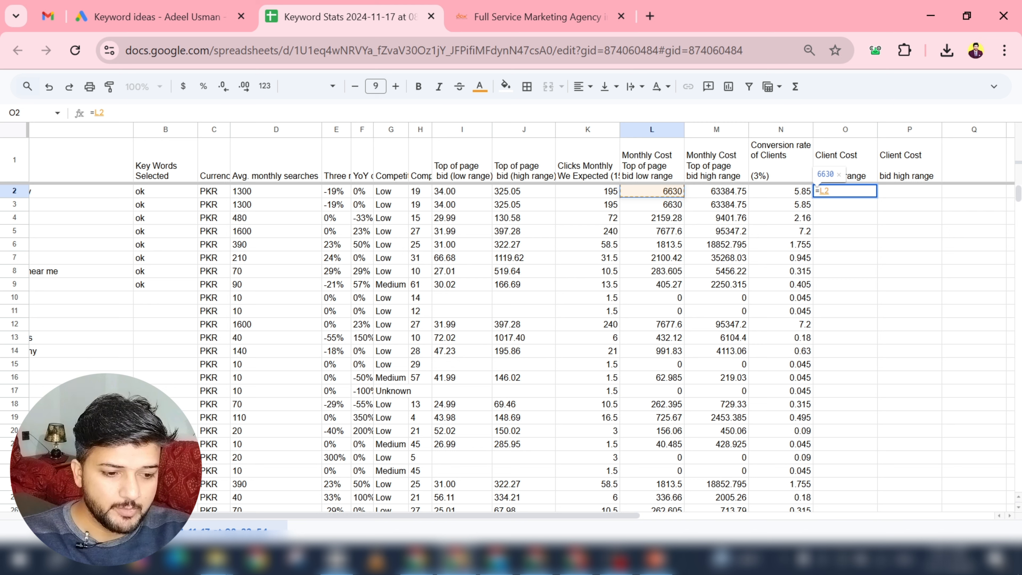
pyautogui.write('/')
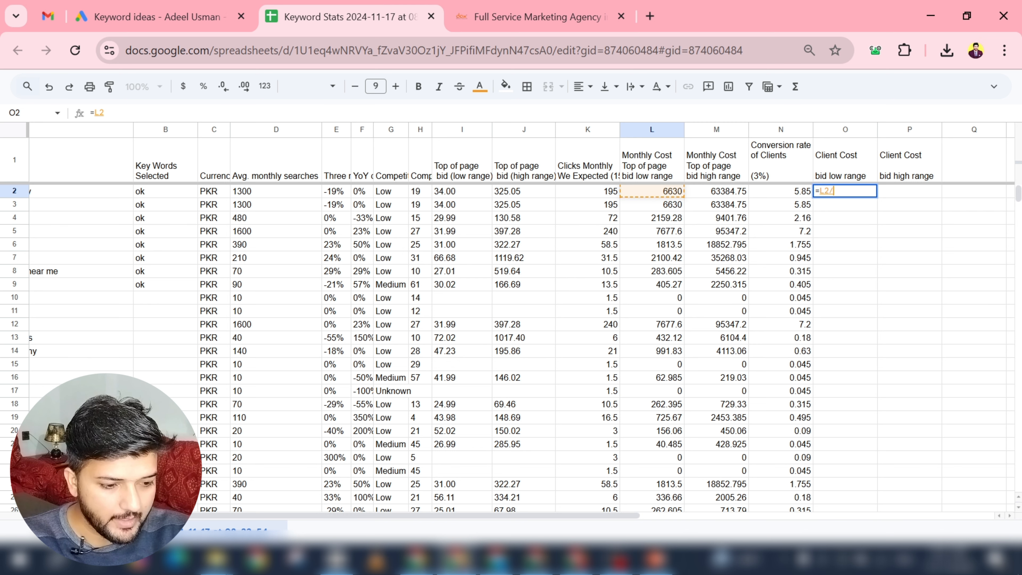
pyautogui.press('Left')
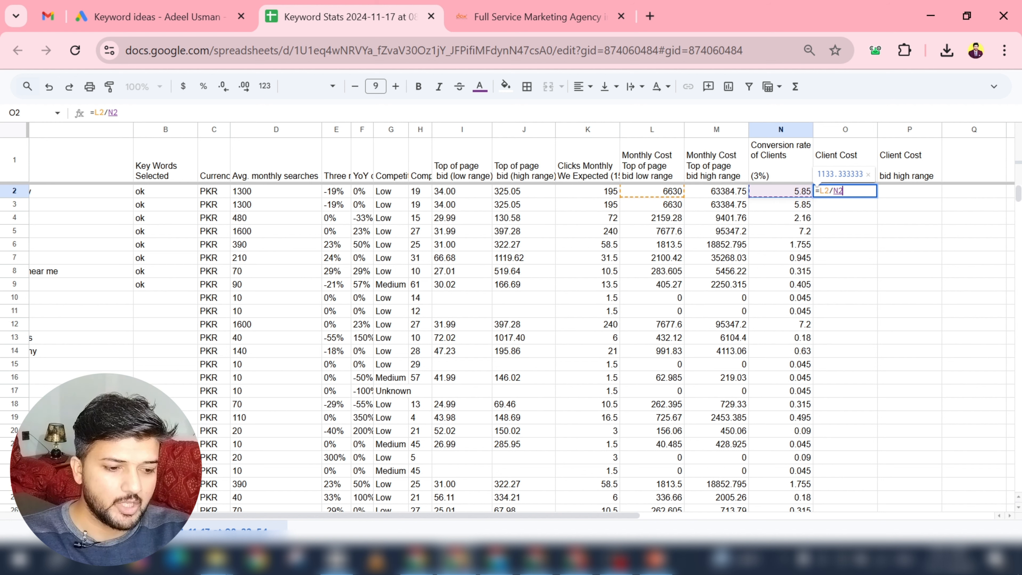
pyautogui.press('Return')
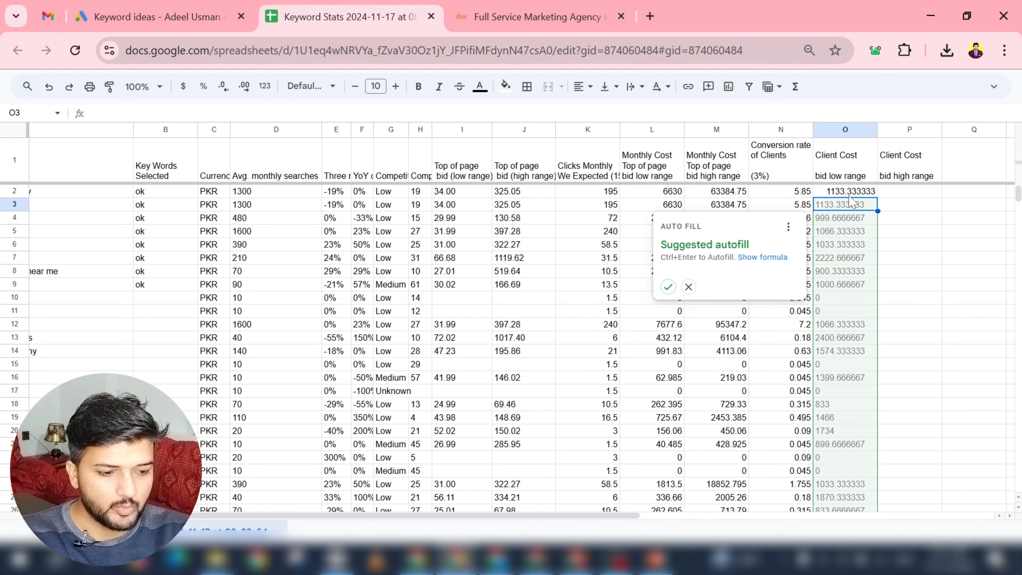
# Autofill the low range client cost down column O, and calculate the high range client cost as =M2/N2 down column P.
pyautogui.click(669, 287)
pyautogui.click(910, 197)
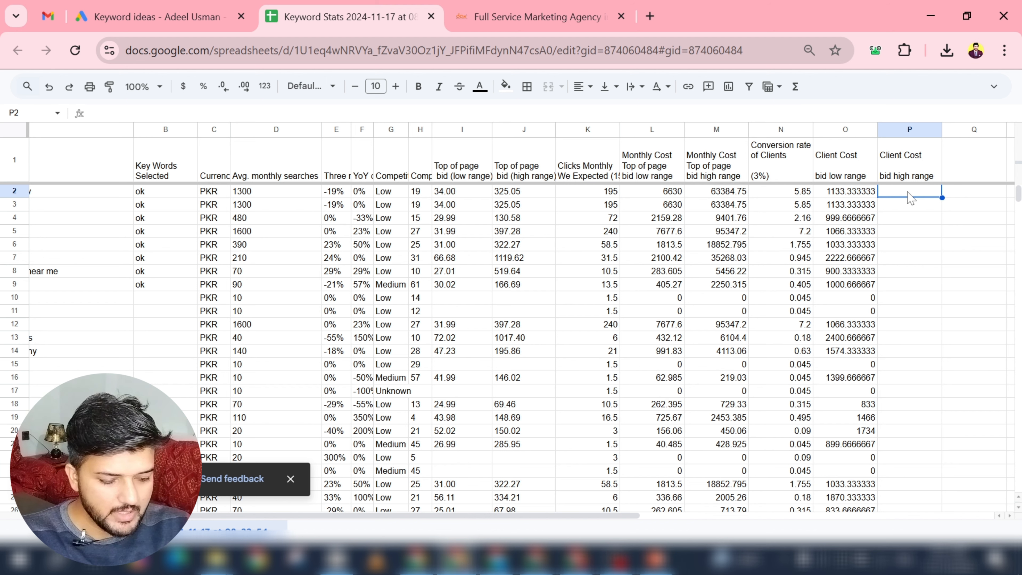
pyautogui.write('=')
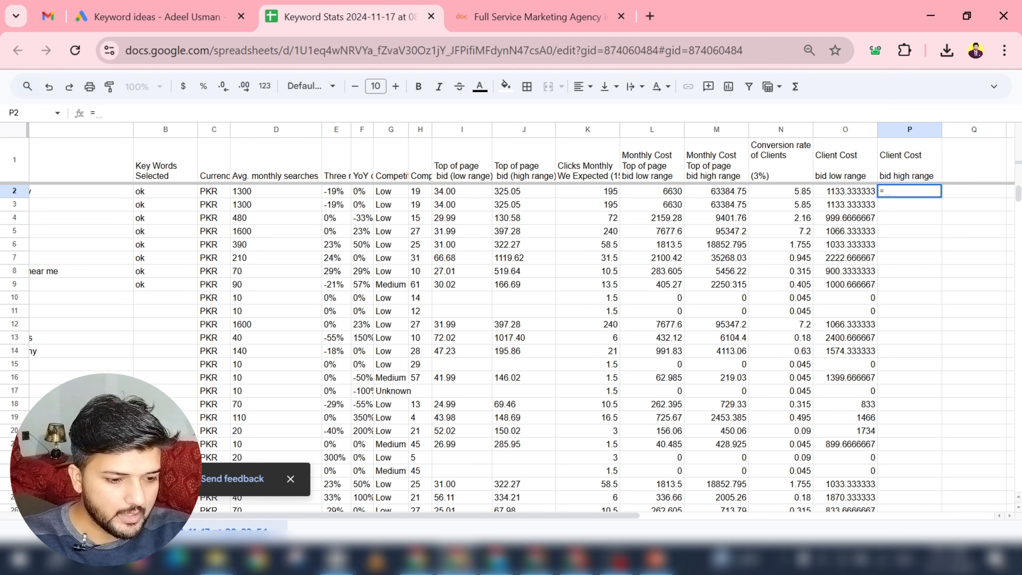
pyautogui.press('Left')
pyautogui.press('Left')
pyautogui.press('Left')
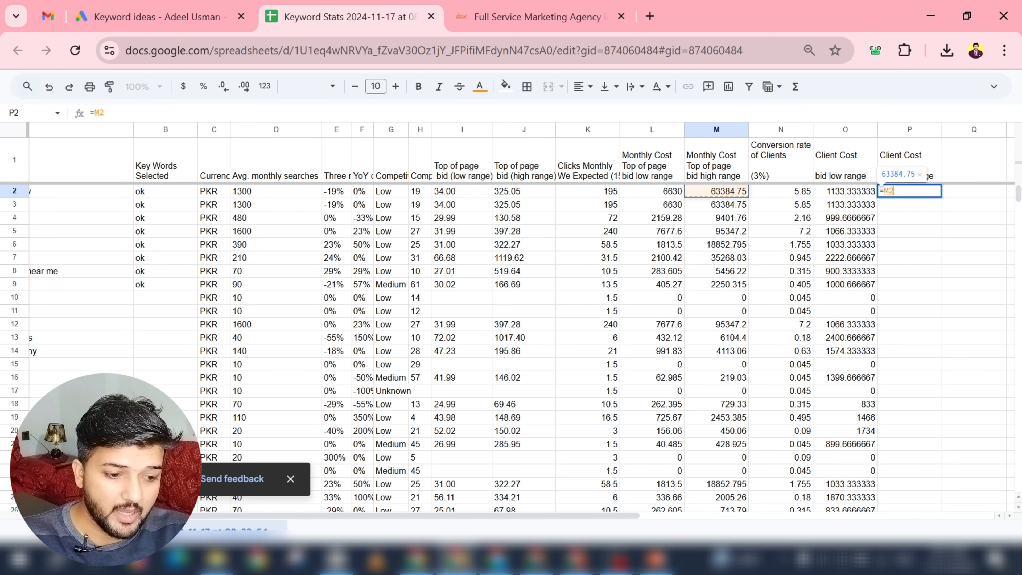
pyautogui.write('/')
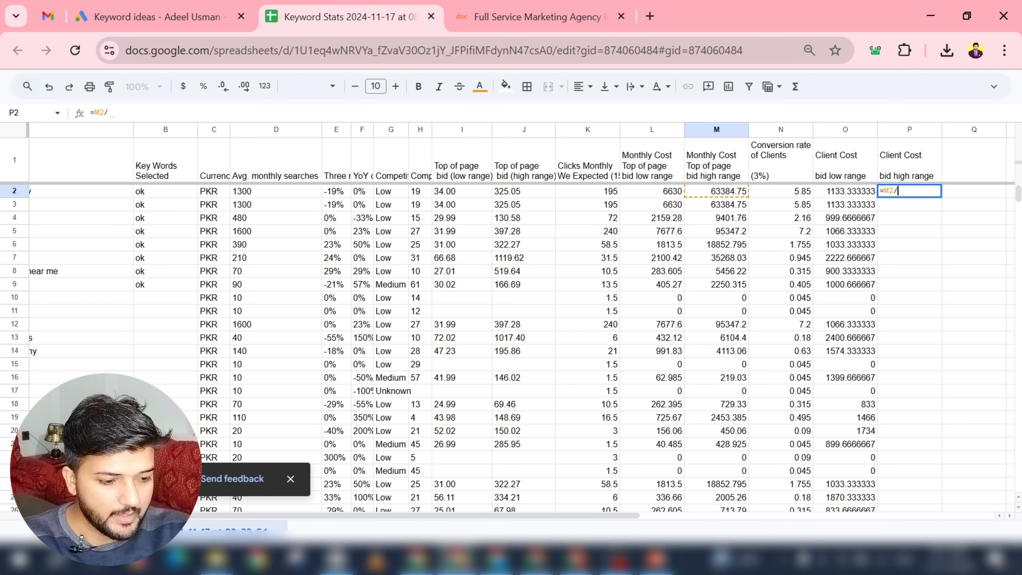
pyautogui.press('Left')
pyautogui.press('Left')
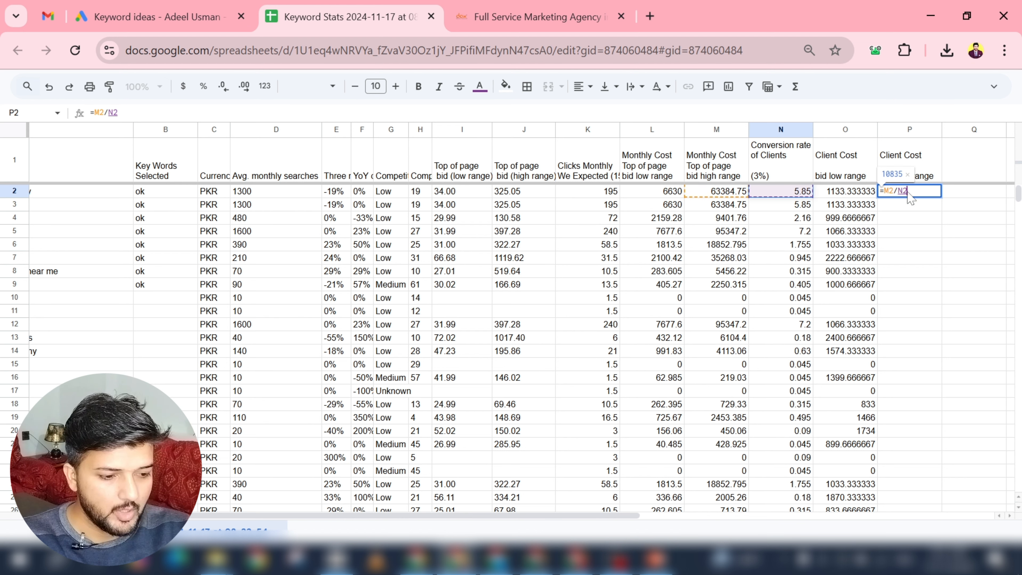
pyautogui.press('Return')
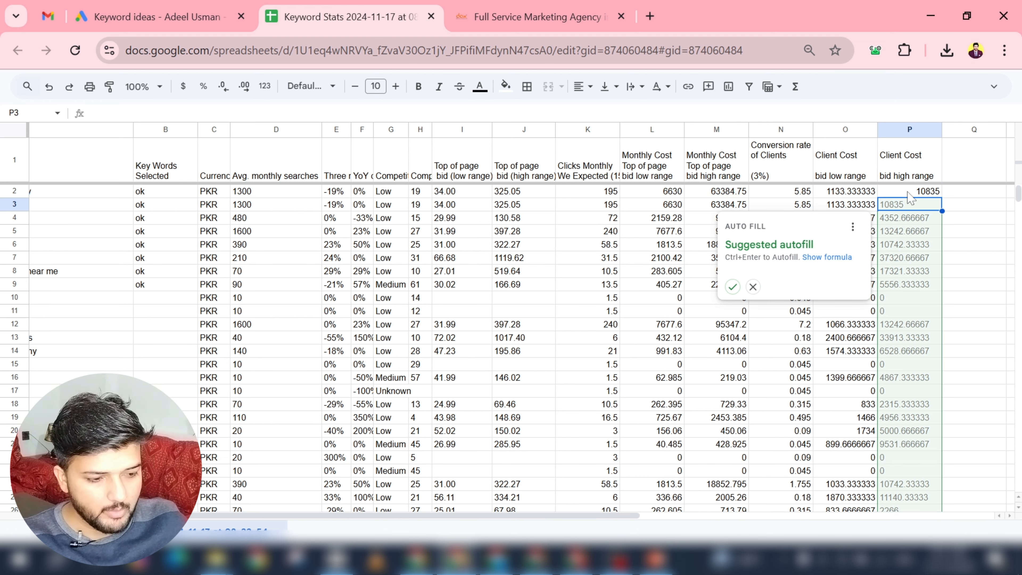
pyautogui.click(732, 286)
# Add the header "Client life time Value" in Q1, with "Value" on its own line.
pyautogui.click(960, 168)
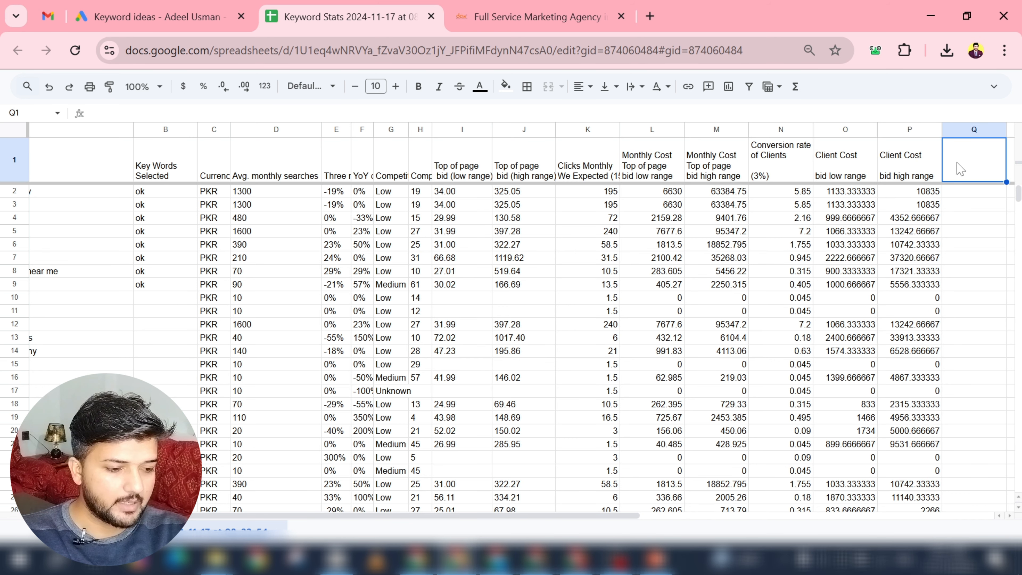
pyautogui.write('Client life')
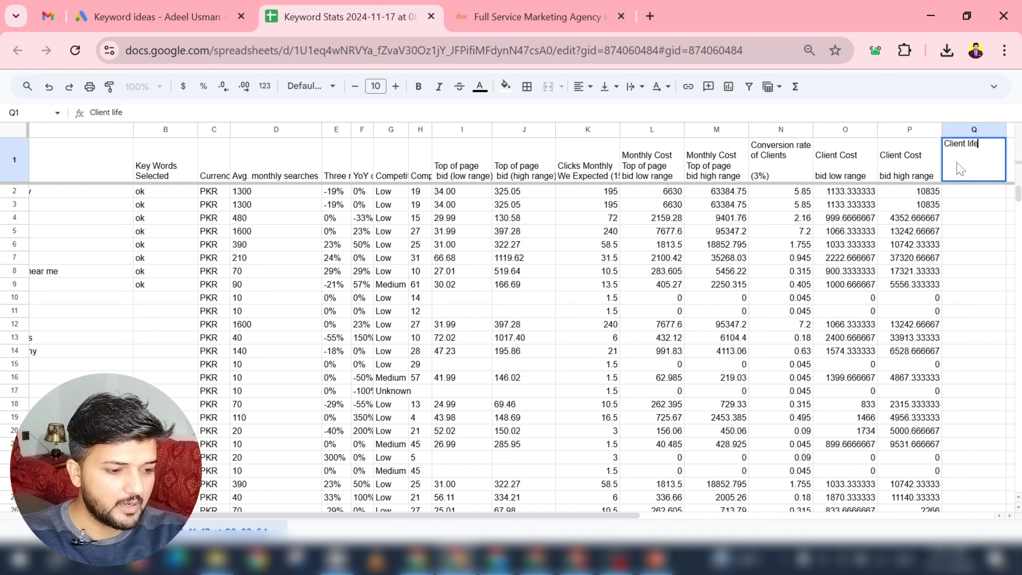
pyautogui.write(' time')
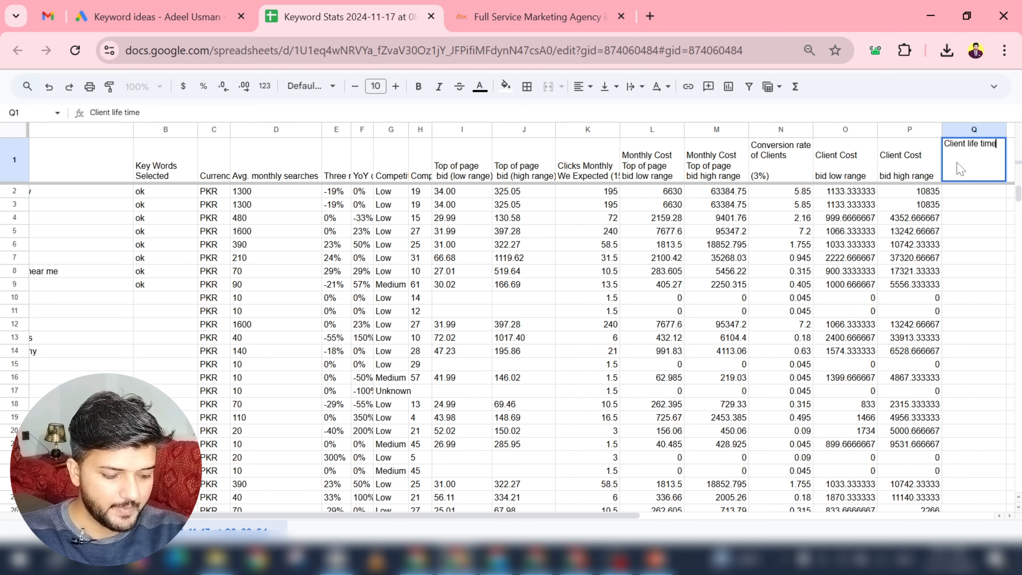
pyautogui.hotkey('alt', 'Return')
pyautogui.write('Val')
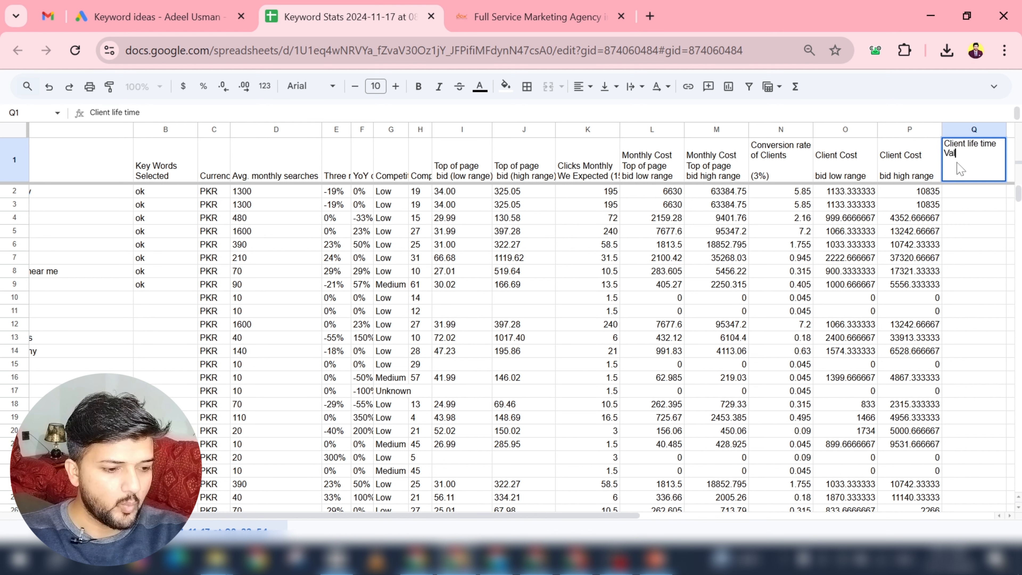
pyautogui.write('ue')
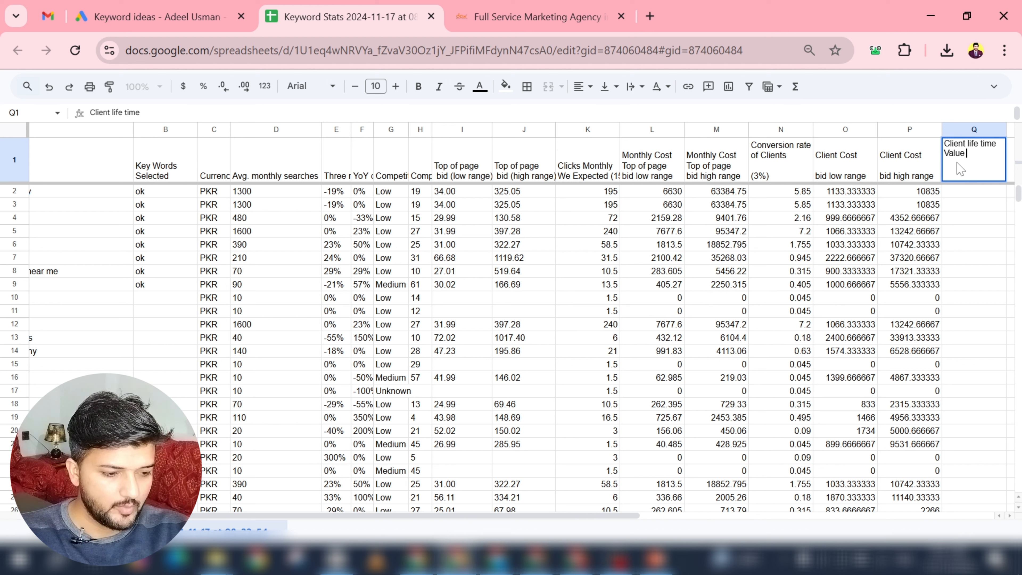
pyautogui.hotkey('ctrl', 'Return')
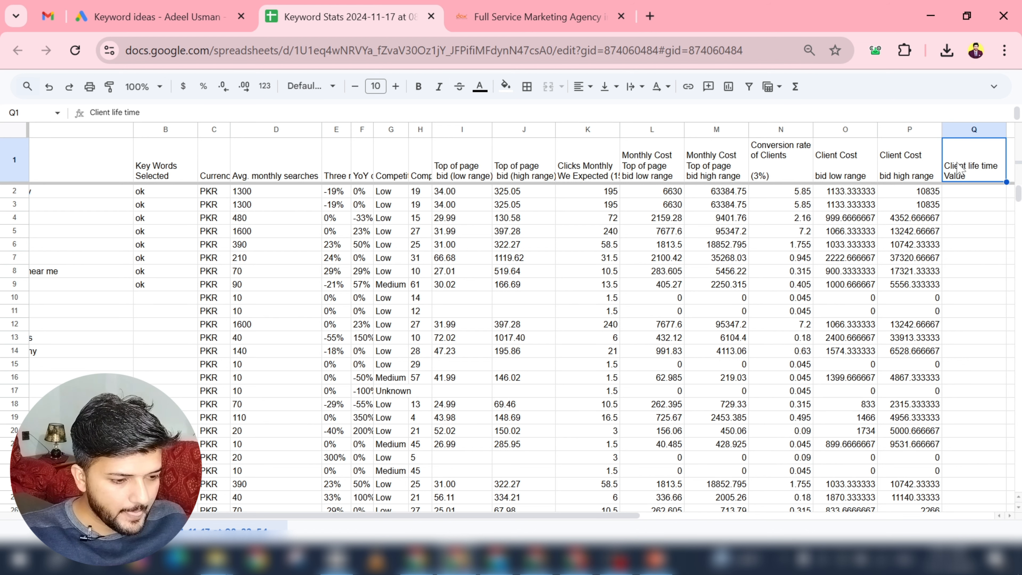
# Extend the Q1 header with a new line reading "Profitable for our Business".
pyautogui.doubleClick(962, 171)
pyautogui.hotkey('alt', 'Return')
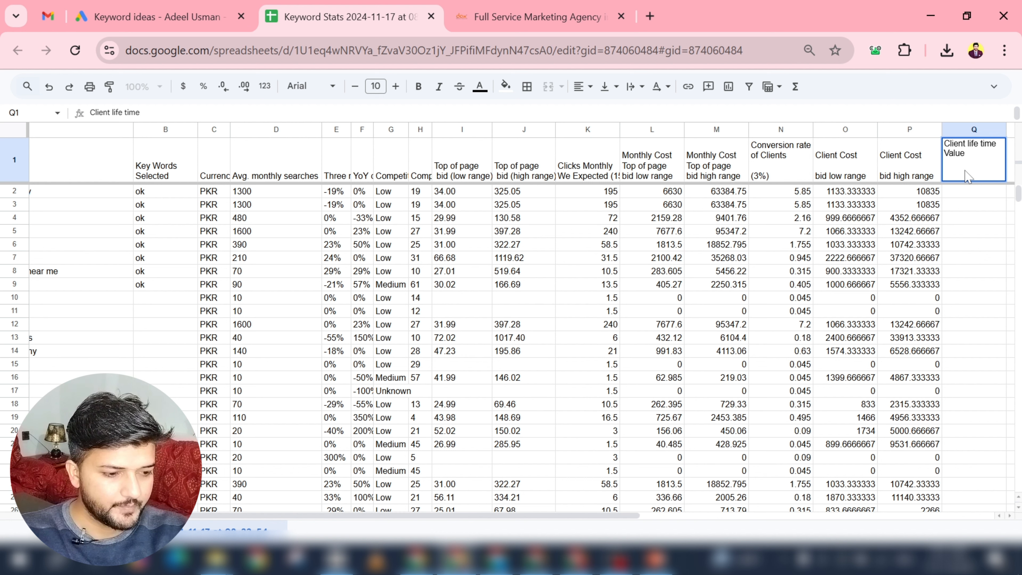
pyautogui.write('Profit')
pyautogui.write('ab')
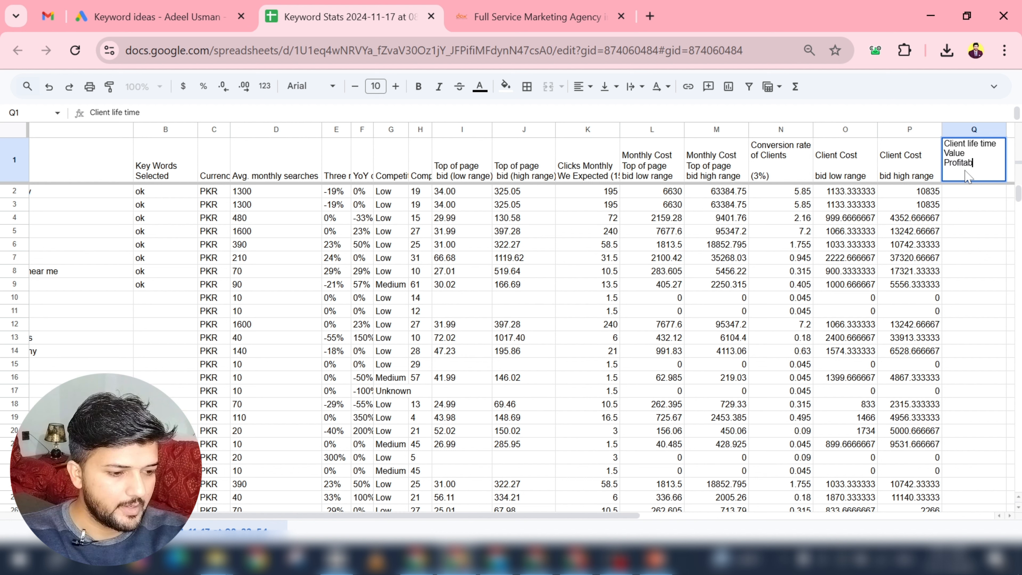
pyautogui.write('le for ou')
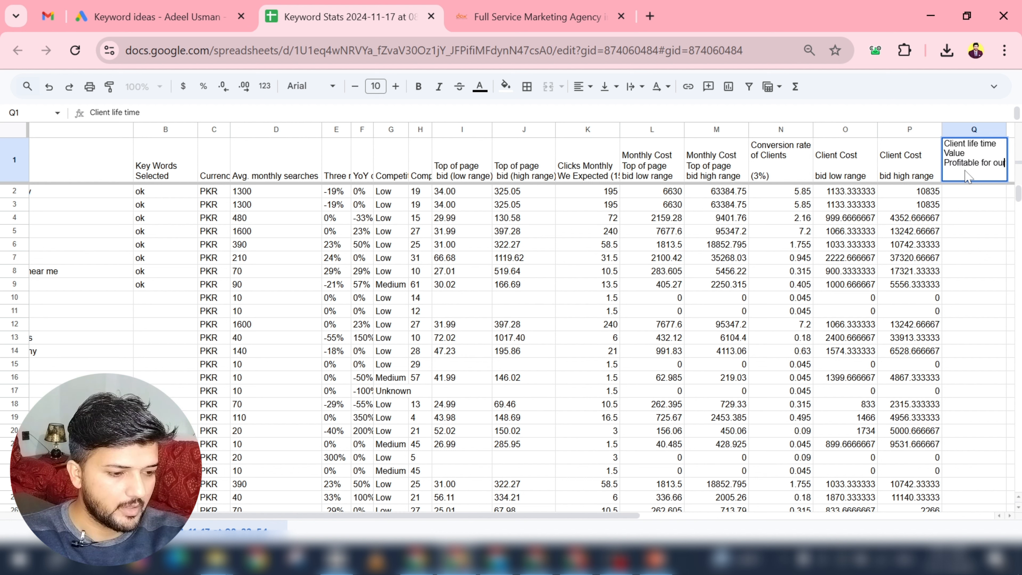
pyautogui.write('r ')
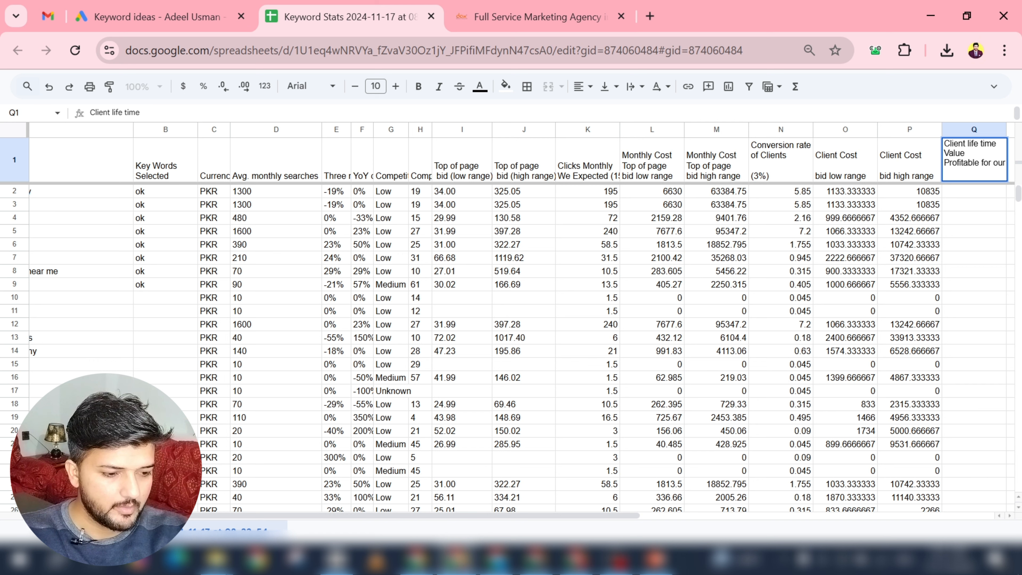
pyautogui.write('Business')
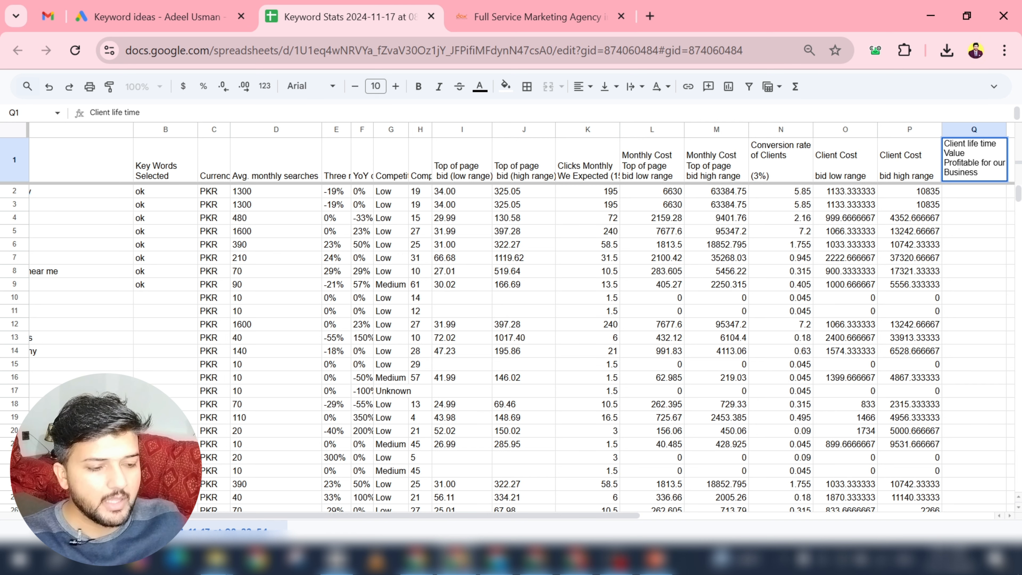
pyautogui.click(971, 231)
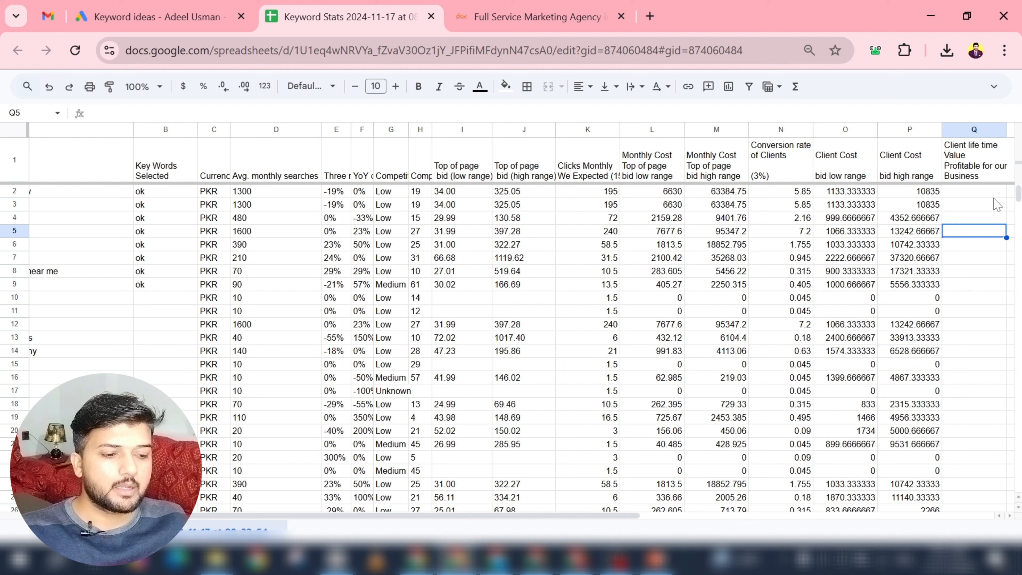
# Enter a client life time value of 150000 in Q2 for the first keyword.
pyautogui.click(789, 196)
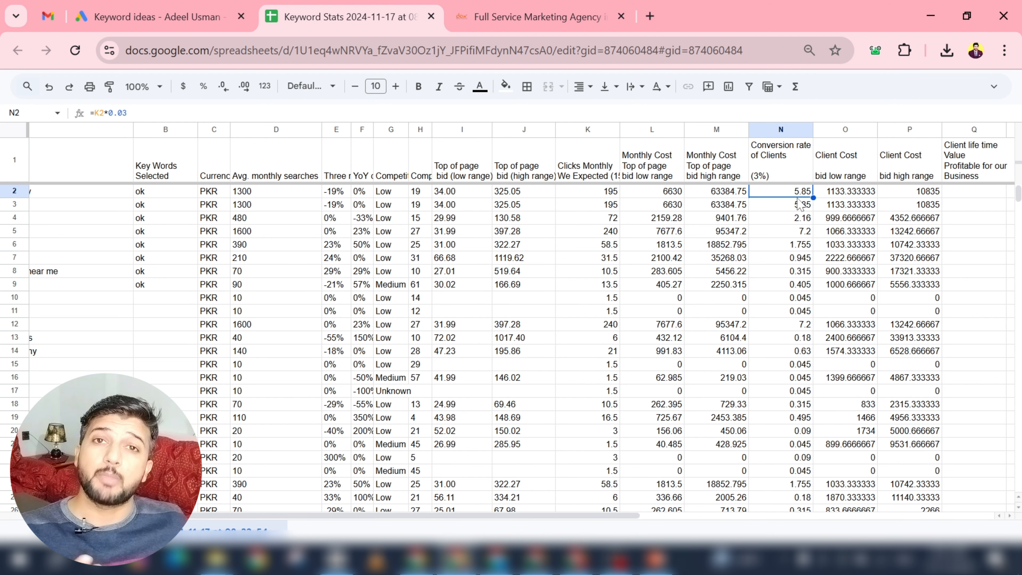
pyautogui.click(978, 196)
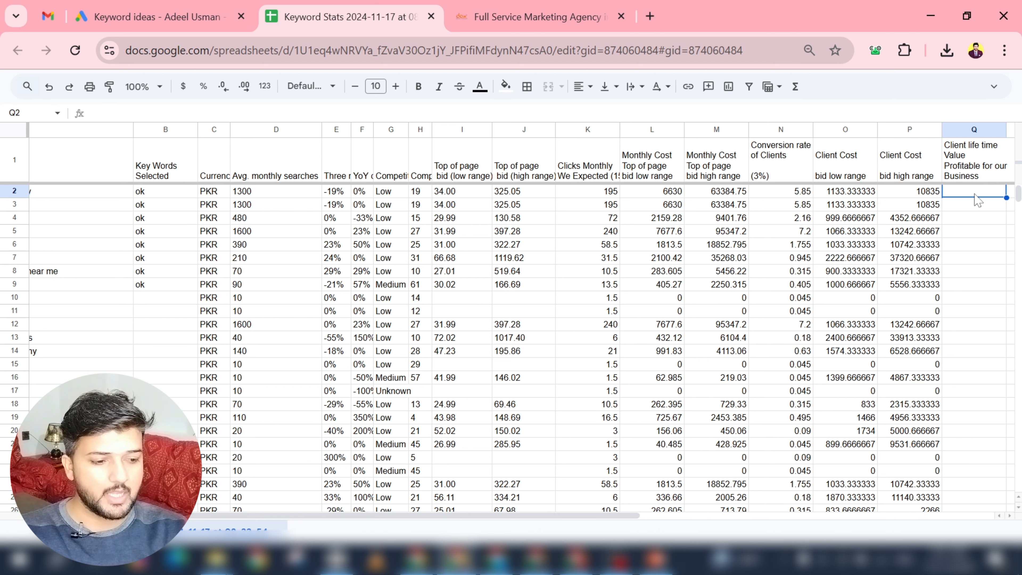
pyautogui.write('1')
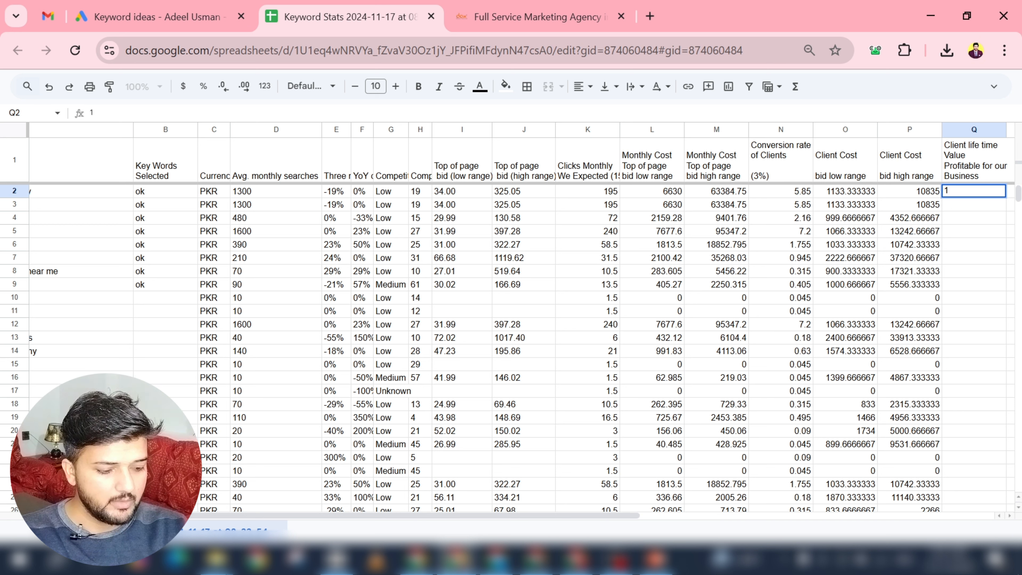
pyautogui.write('50000')
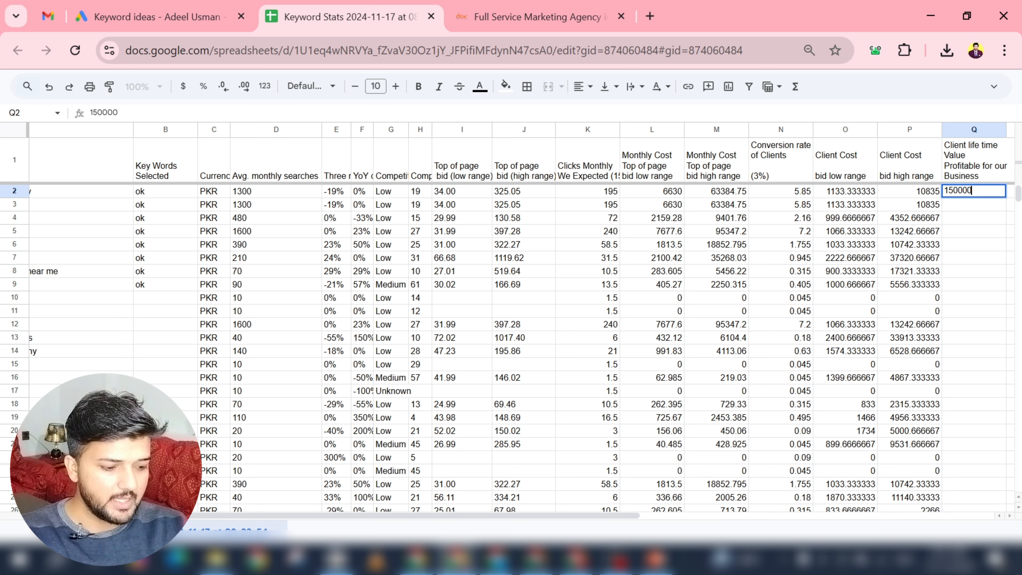
pyautogui.press('Return')
pyautogui.click(976, 195)
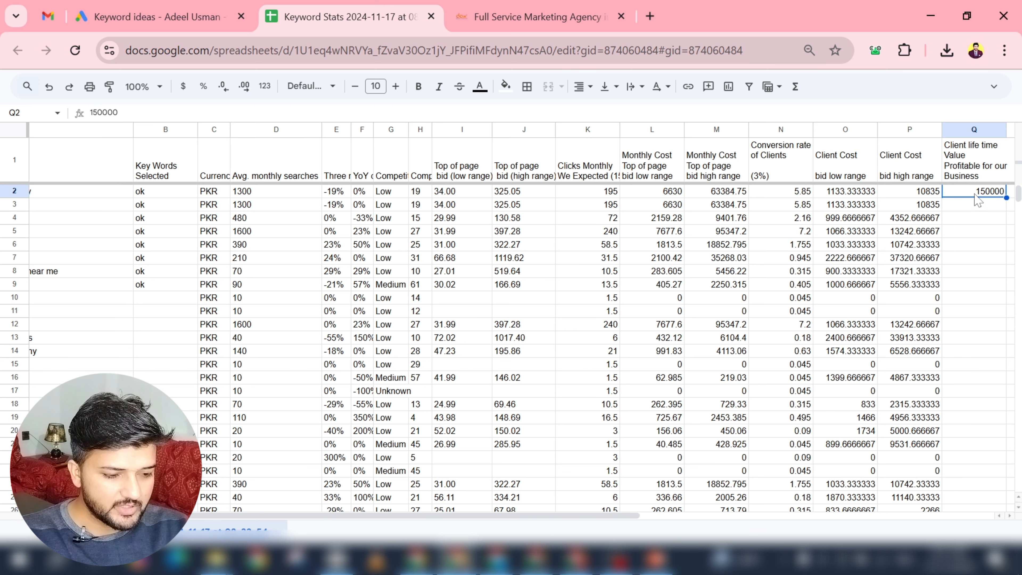
# Compare the first keyword's client conversions and its low and high range client costs with the client life time value in row 2.
pyautogui.press('Left')
pyautogui.press('Left')
pyautogui.press('Left')
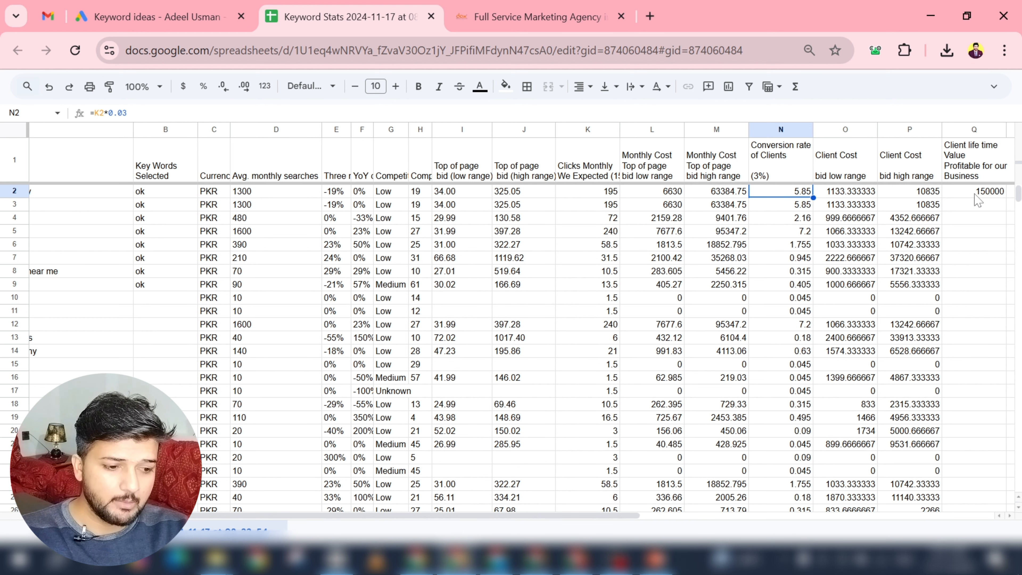
pyautogui.press('Right')
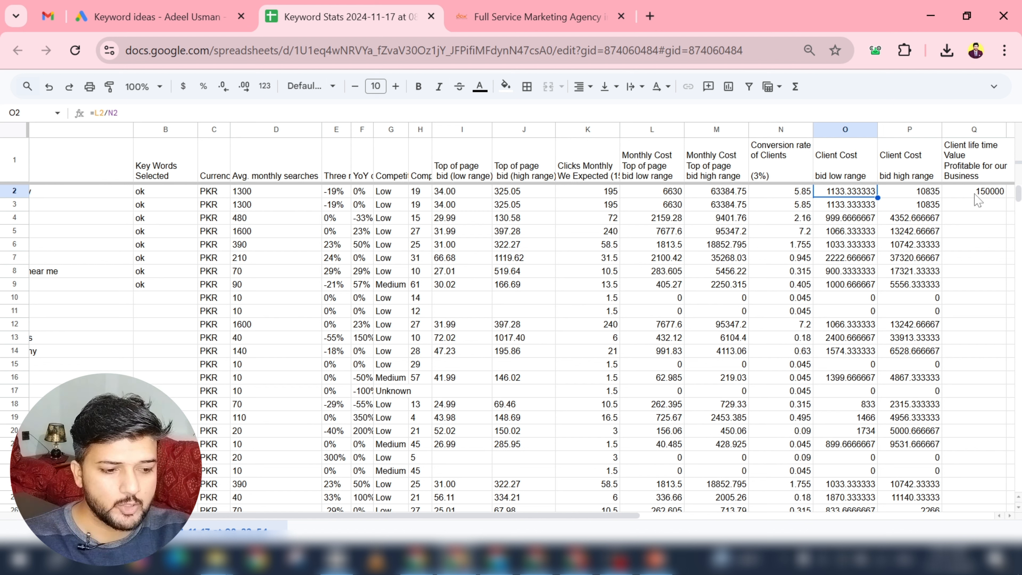
pyautogui.press('Right')
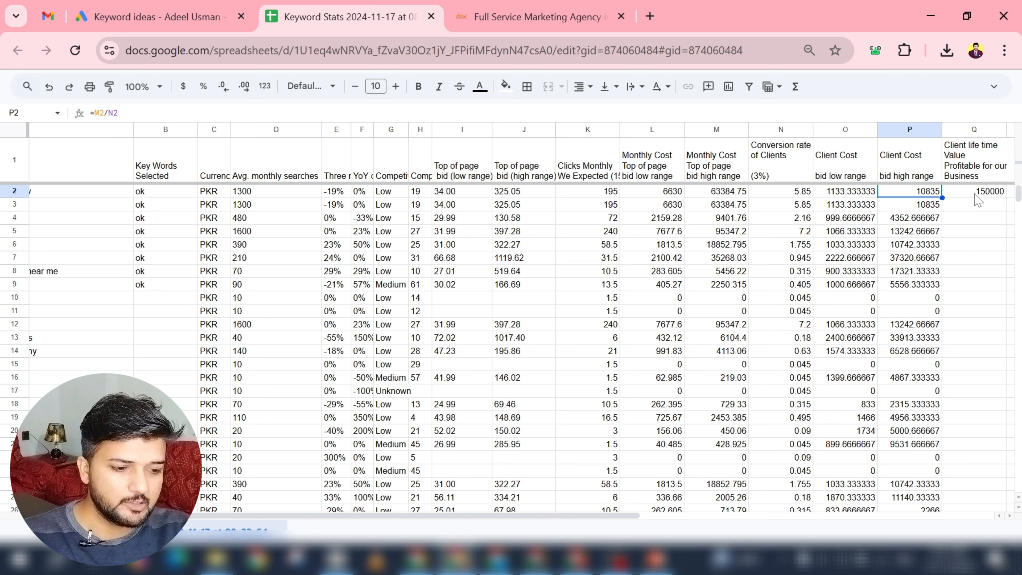
pyautogui.press('Left')
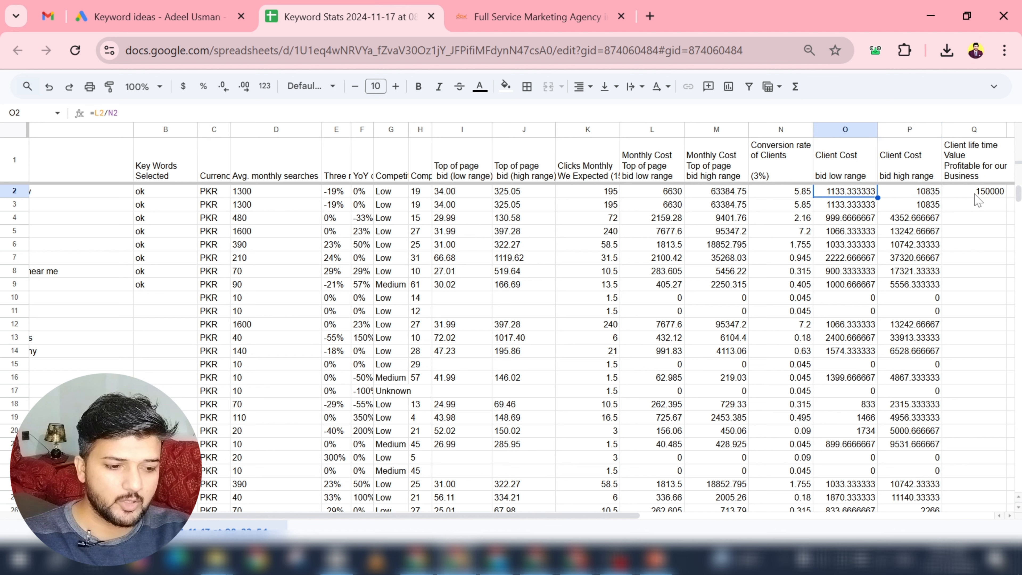
pyautogui.press('Left')
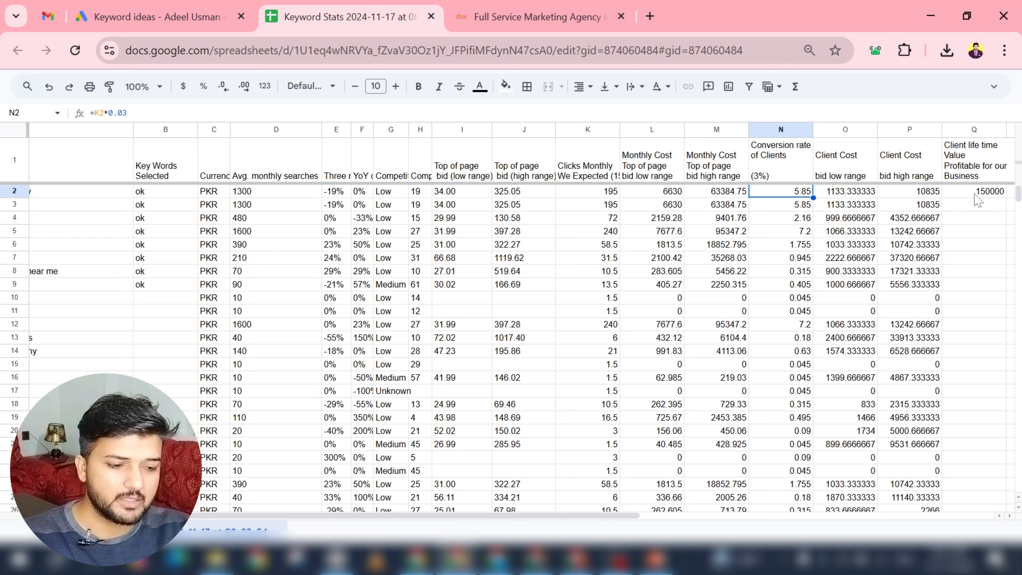
pyautogui.press('Right')
pyautogui.press('Right')
pyautogui.press('Right')
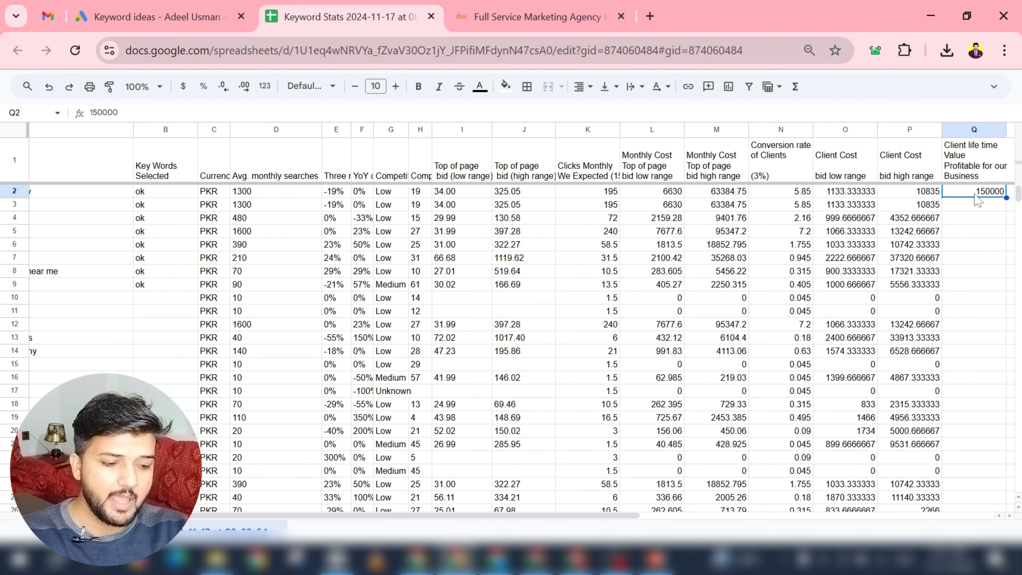
# Trace row 2 back from the client life time value through costs and expected clicks to the keyword in A2.
pyautogui.press('Left')
pyautogui.press('Left')
pyautogui.press('Left')
pyautogui.press('Left')
pyautogui.press('Left')
pyautogui.press('Left')
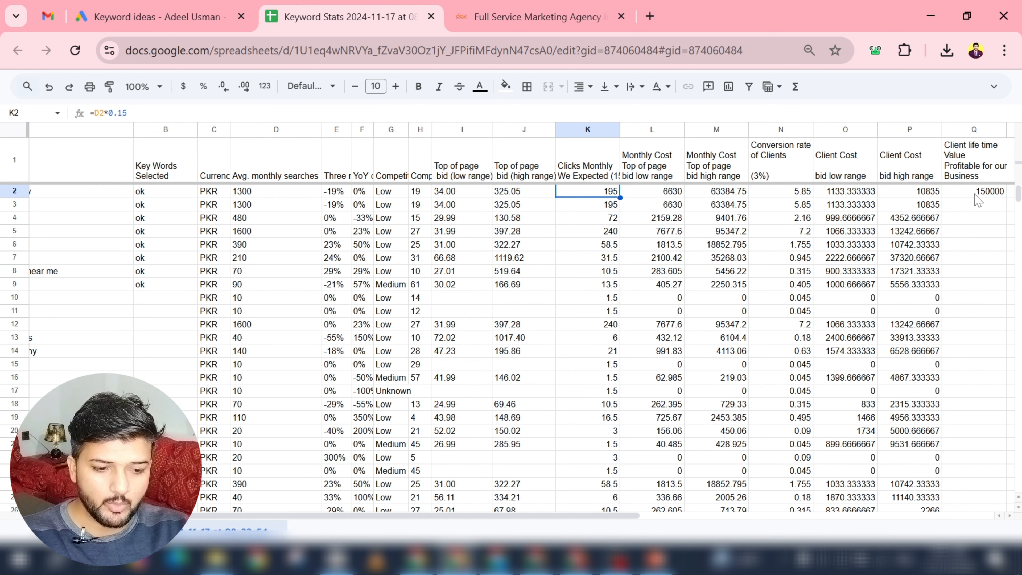
pyautogui.press('Left')
pyautogui.press('Left')
pyautogui.press('Left')
pyautogui.press('Left')
pyautogui.press('Left')
pyautogui.press('Left')
pyautogui.press('Left')
pyautogui.press('Left')
pyautogui.press('Left')
pyautogui.press('Left')
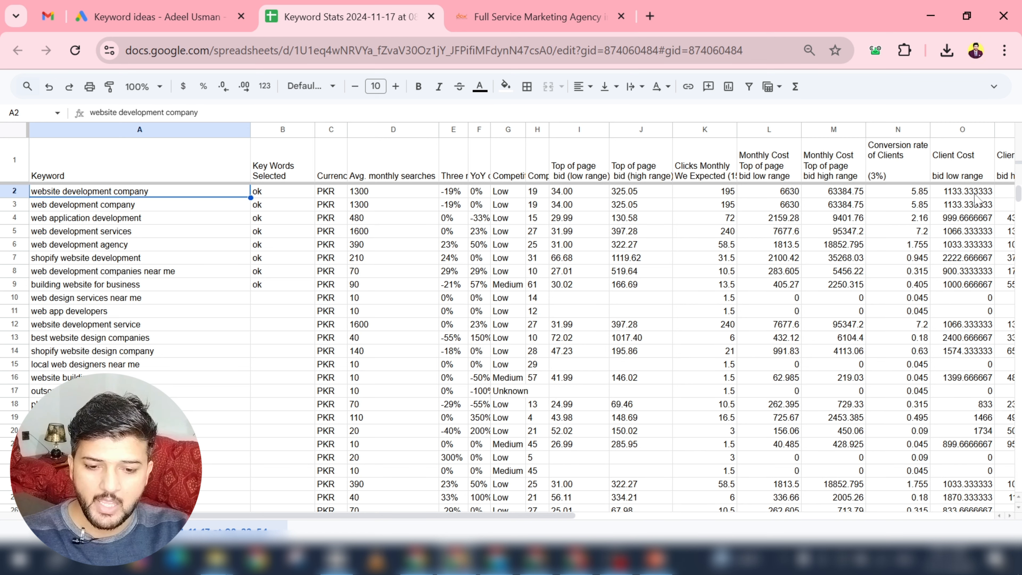
# Examine the first keyword's average monthly searches and its low and high range top of page bids in row 2.
pyautogui.press('Right')
pyautogui.press('Right')
pyautogui.press('Right')
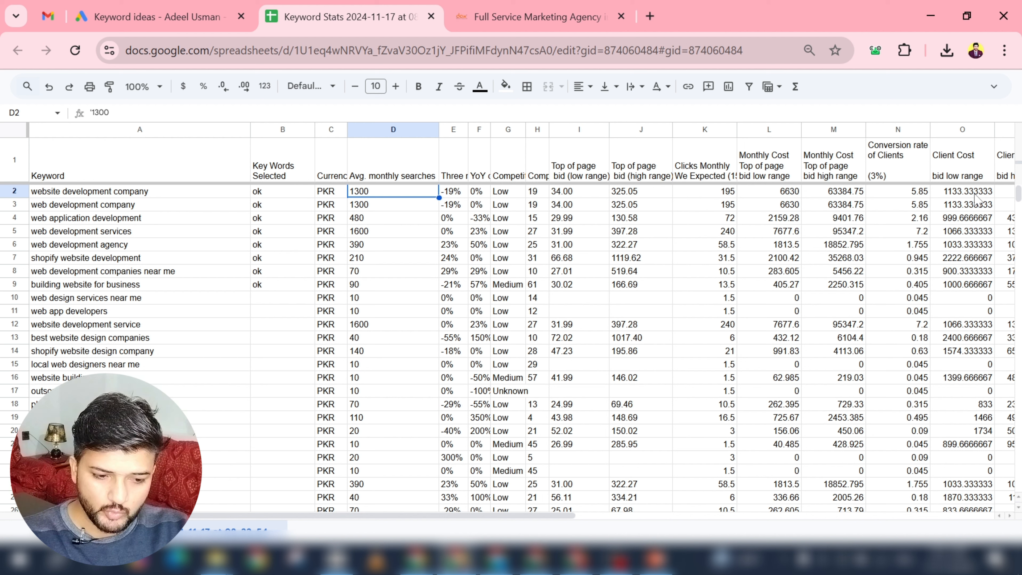
pyautogui.press('Right')
pyautogui.press('Right')
pyautogui.press('Right')
pyautogui.press('Right')
pyautogui.press('Right')
pyautogui.press('Right')
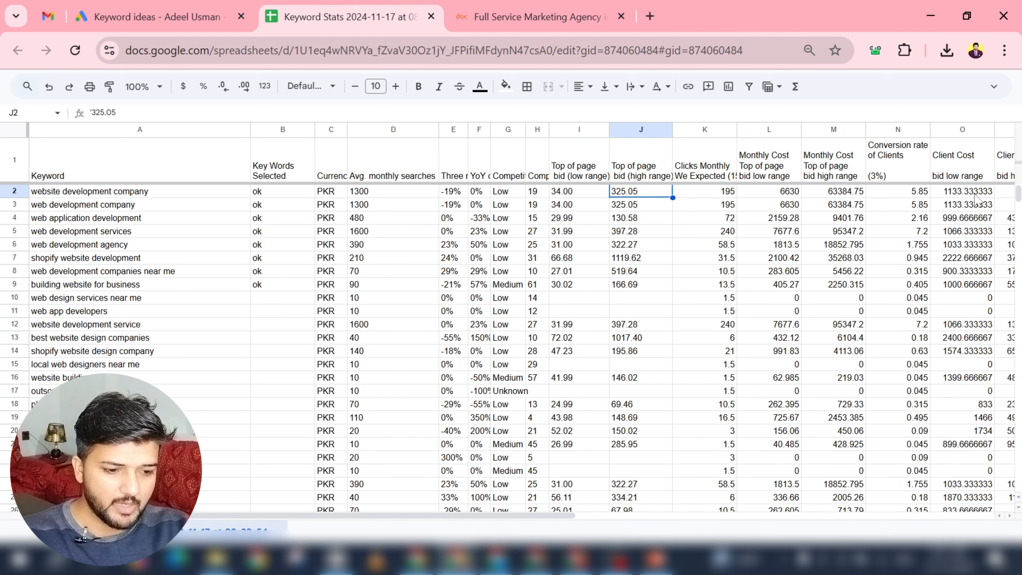
pyautogui.press('Left')
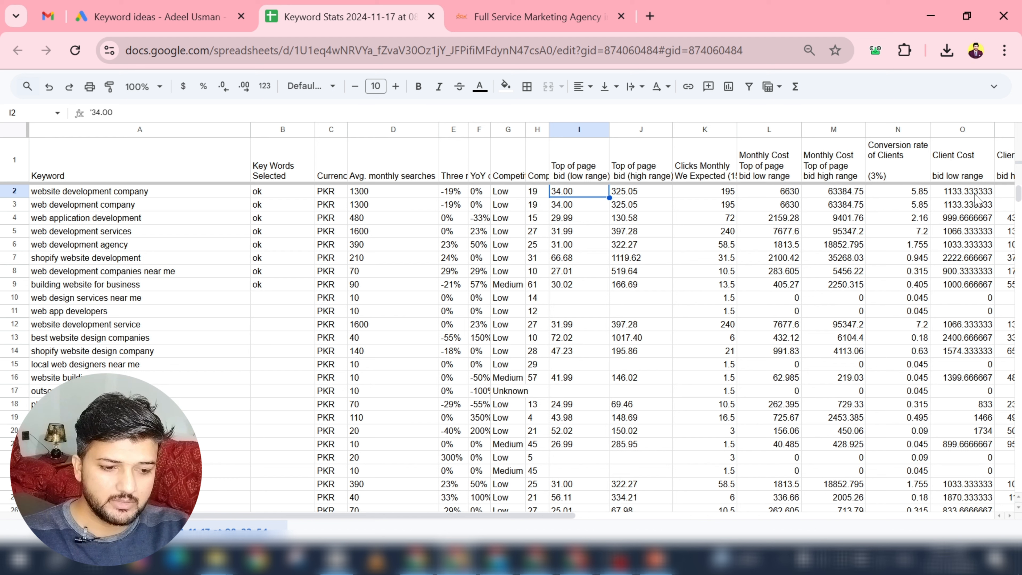
pyautogui.press('Right')
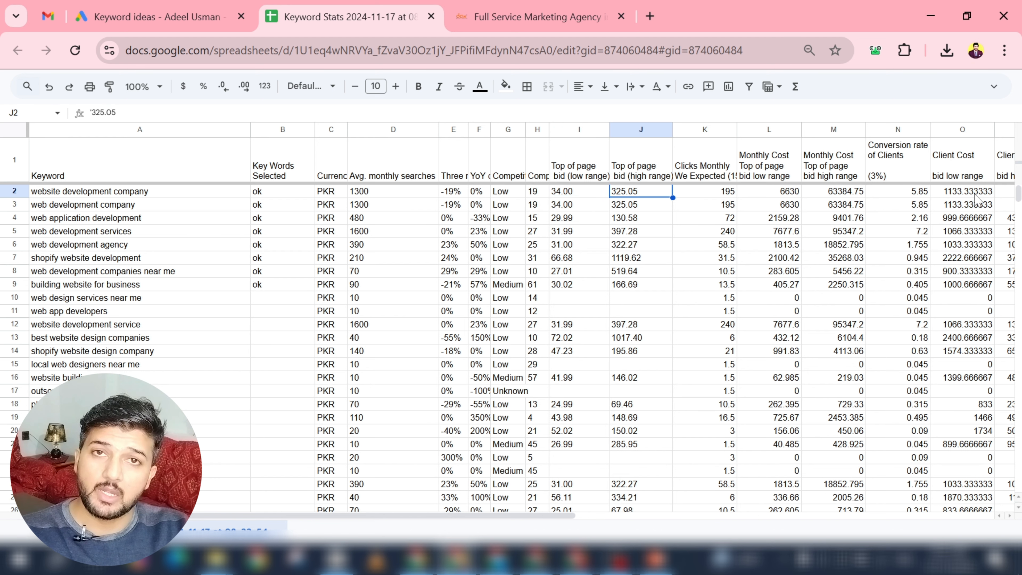
# Widen column K so the full expected monthly clicks (15%) header fits.
pyautogui.press('Right')
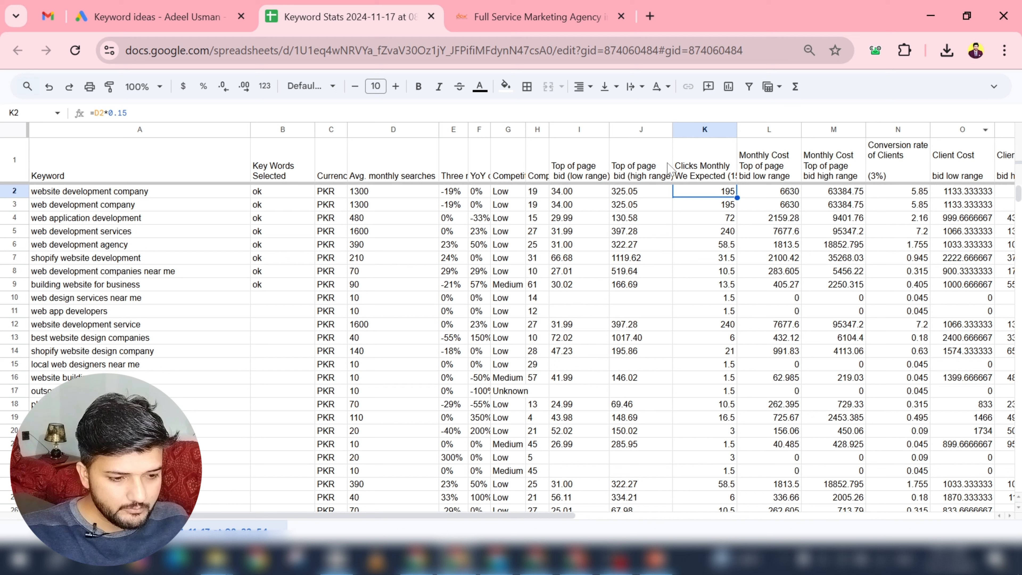
pyautogui.moveTo(736, 129); pyautogui.dragTo(753, 129)
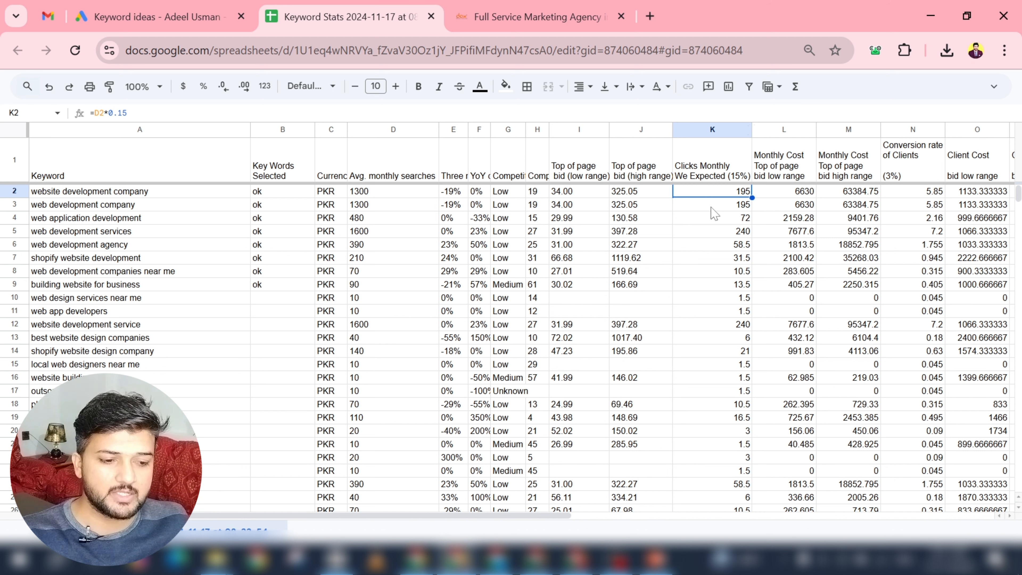
# Examine the first keyword's expected monthly clicks in K2 against its low range bid and average monthly searches.
pyautogui.press('Left')
pyautogui.press('Left')
pyautogui.press('Left')
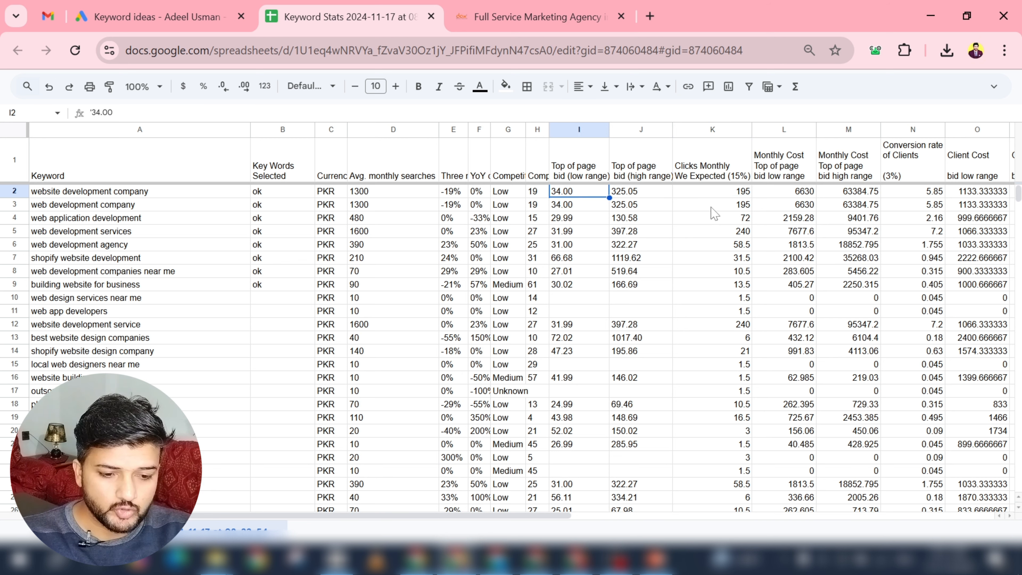
pyautogui.press('Right')
pyautogui.press('Right')
pyautogui.press('Right')
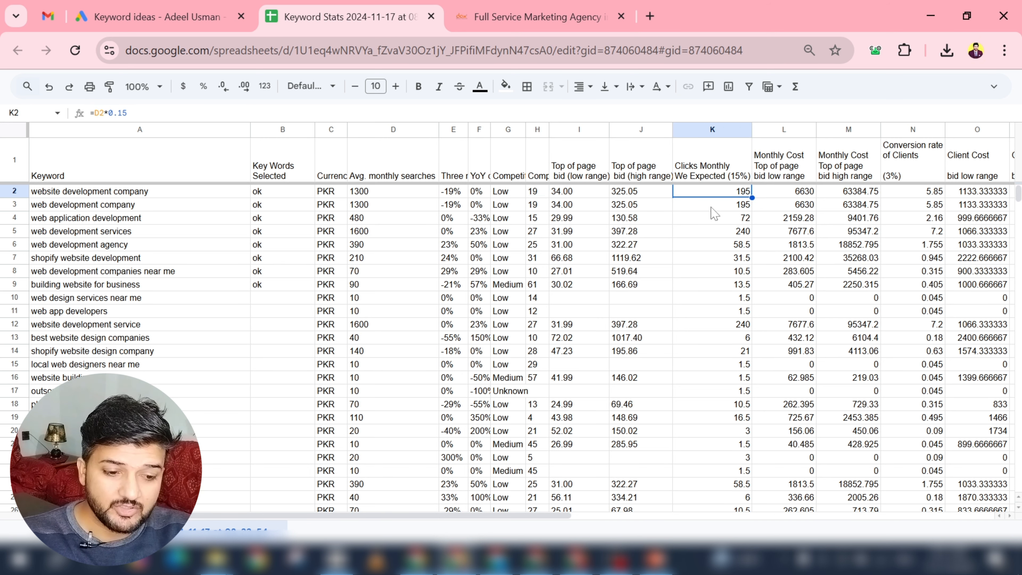
pyautogui.press('Left')
pyautogui.press('Left')
pyautogui.press('Left')
pyautogui.press('Left')
pyautogui.press('Left')
pyautogui.press('Left')
pyautogui.press('Left')
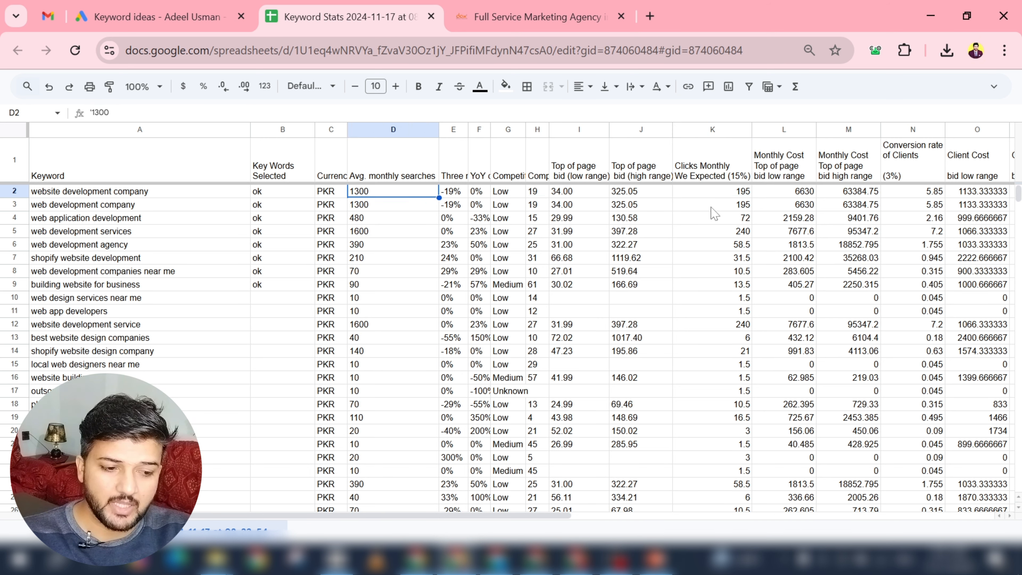
pyautogui.press('Right')
pyautogui.press('Right')
pyautogui.press('Right')
pyautogui.press('Right')
pyautogui.press('Right')
pyautogui.press('Right')
pyautogui.press('Right')
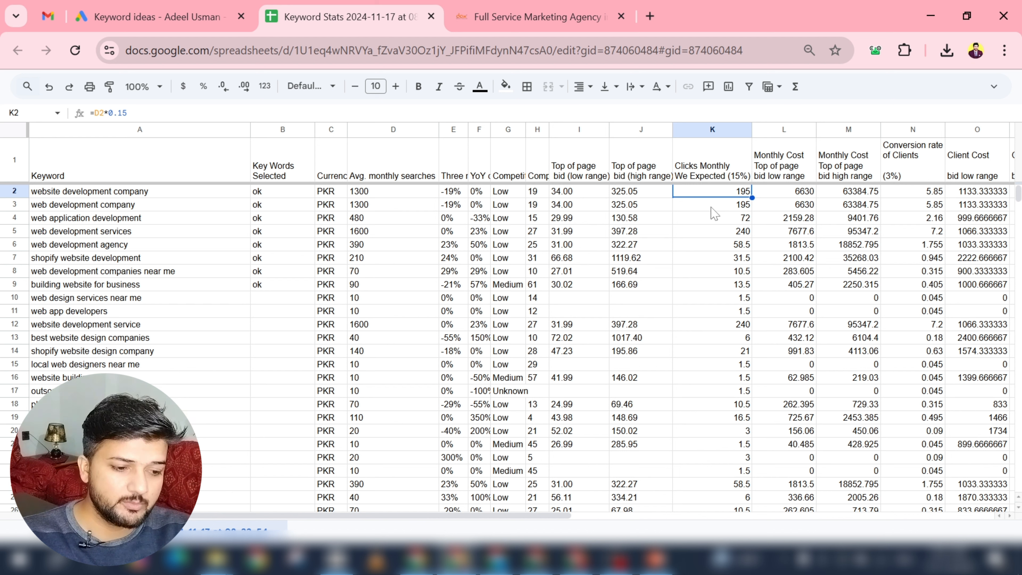
# Examine the first keyword's low and high range monthly costs alongside its expected clicks and 3% client conversions.
pyautogui.press('Right')
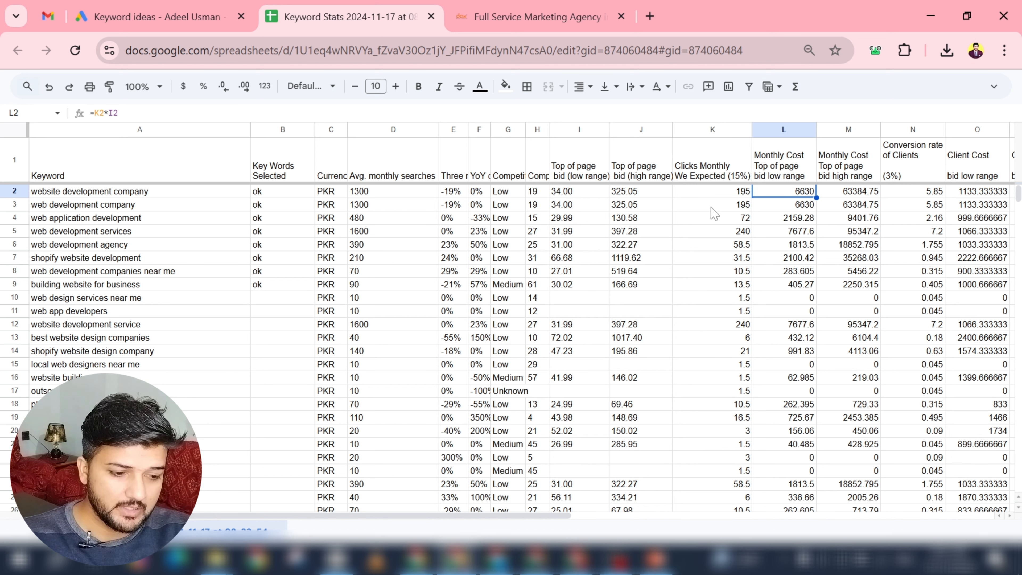
pyautogui.press('Right')
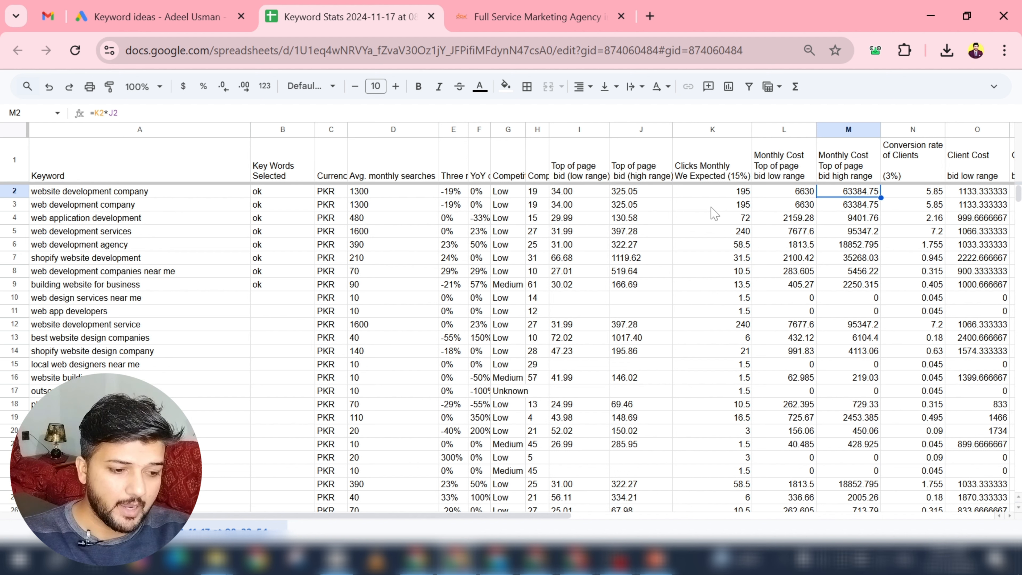
pyautogui.press('Right')
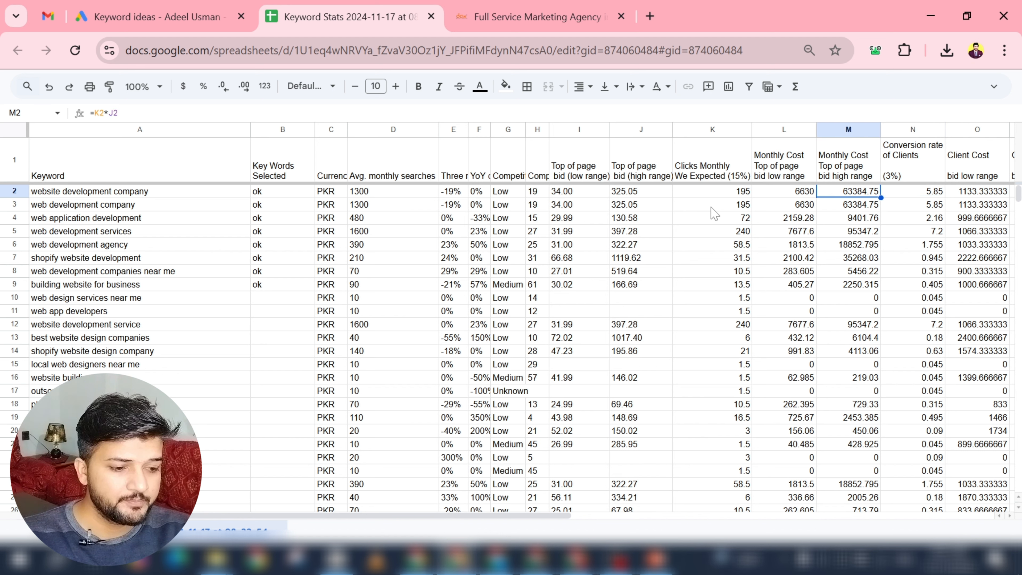
pyautogui.press('Left')
pyautogui.press('Left')
pyautogui.press('Left')
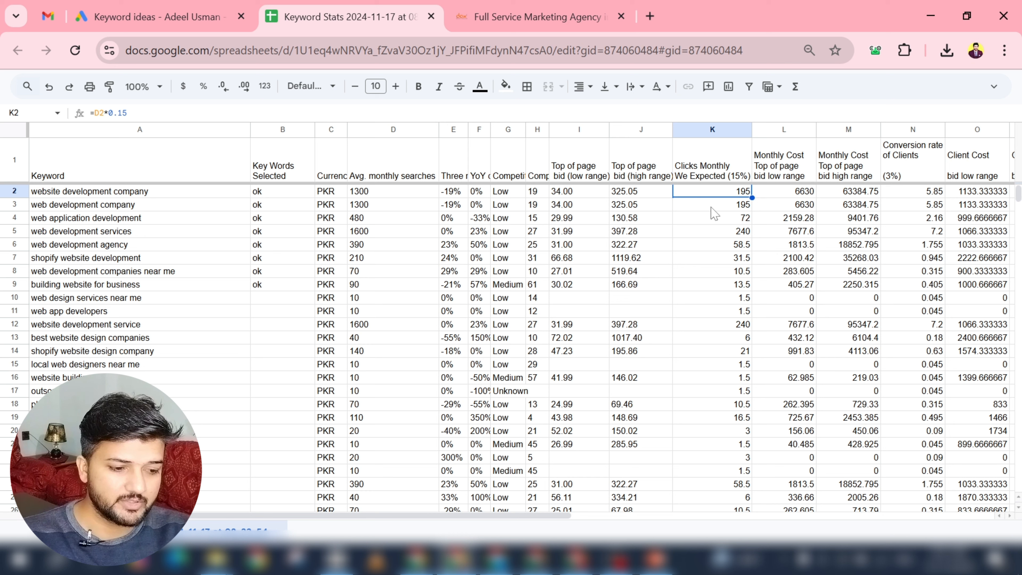
pyautogui.press('Right')
pyautogui.press('Right')
pyautogui.press('Right')
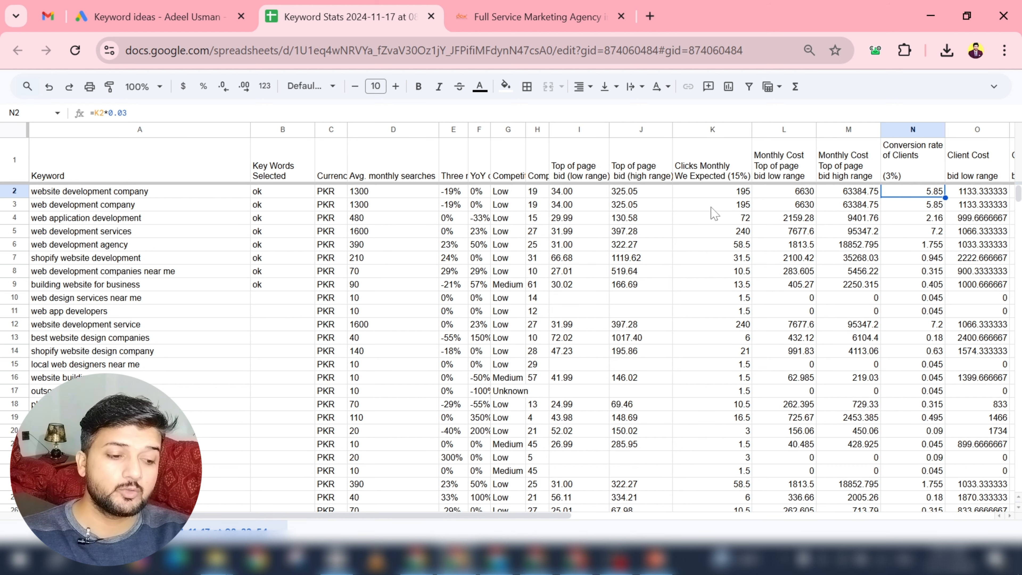
# Trace the first keyword's low range client cost in O2 back to the monthly costs in L2 and M2.
pyautogui.press('Right')
pyautogui.press('Right')
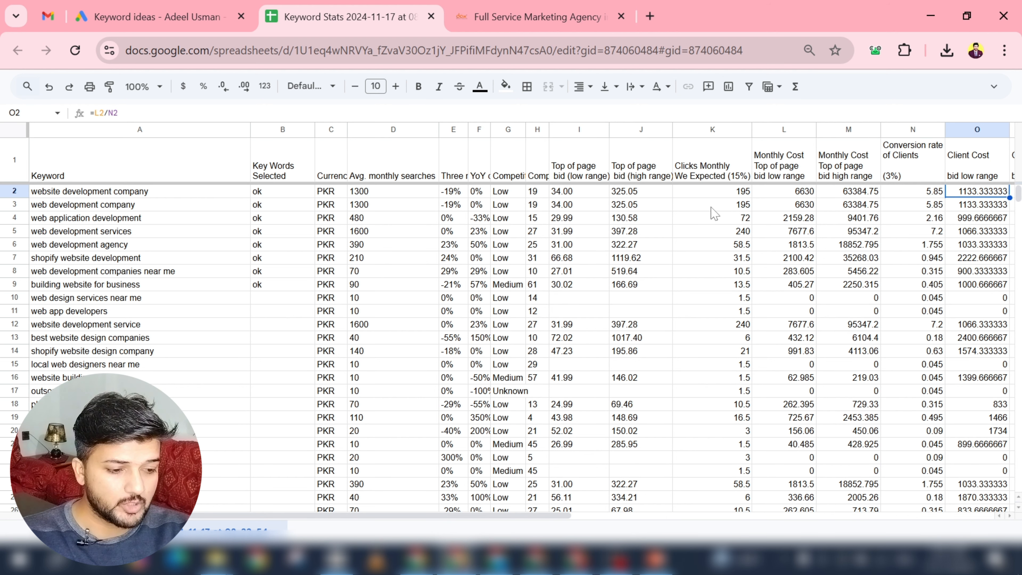
pyautogui.press('Left')
pyautogui.press('Left')
pyautogui.press('Left')
pyautogui.press('Left')
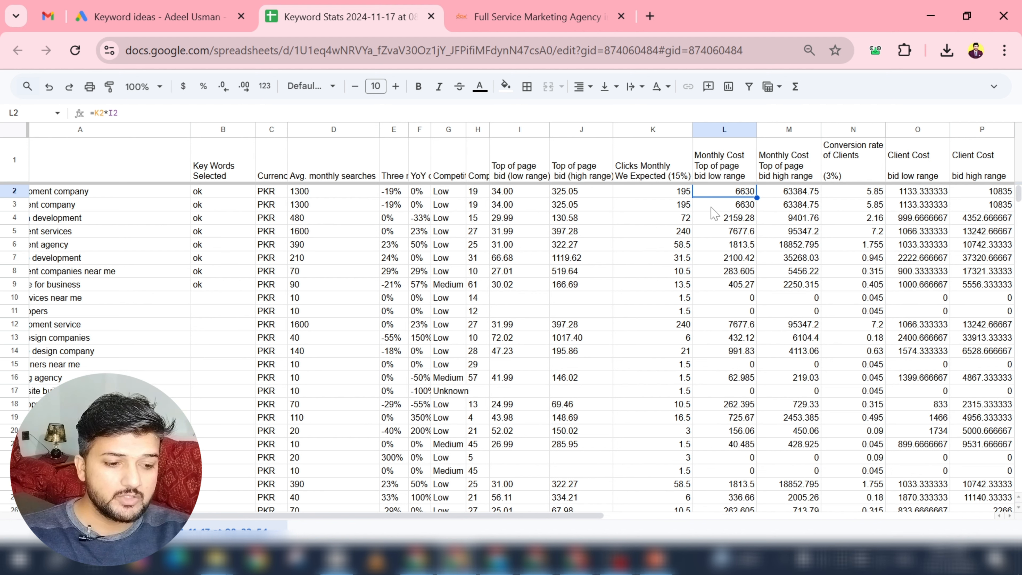
pyautogui.press('Right')
pyautogui.press('Right')
pyautogui.press('Right')
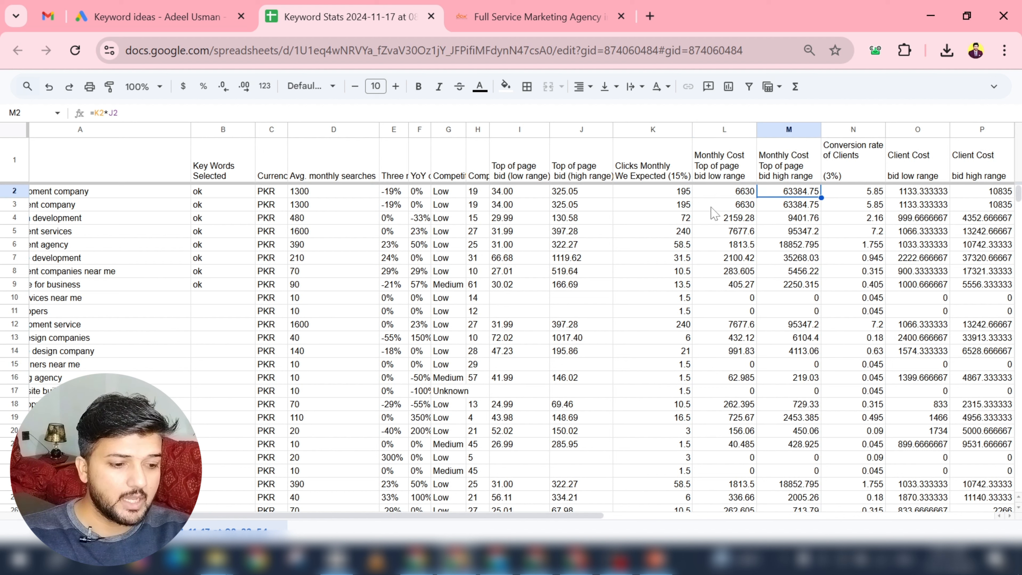
pyautogui.press('Left')
pyautogui.press('Left')
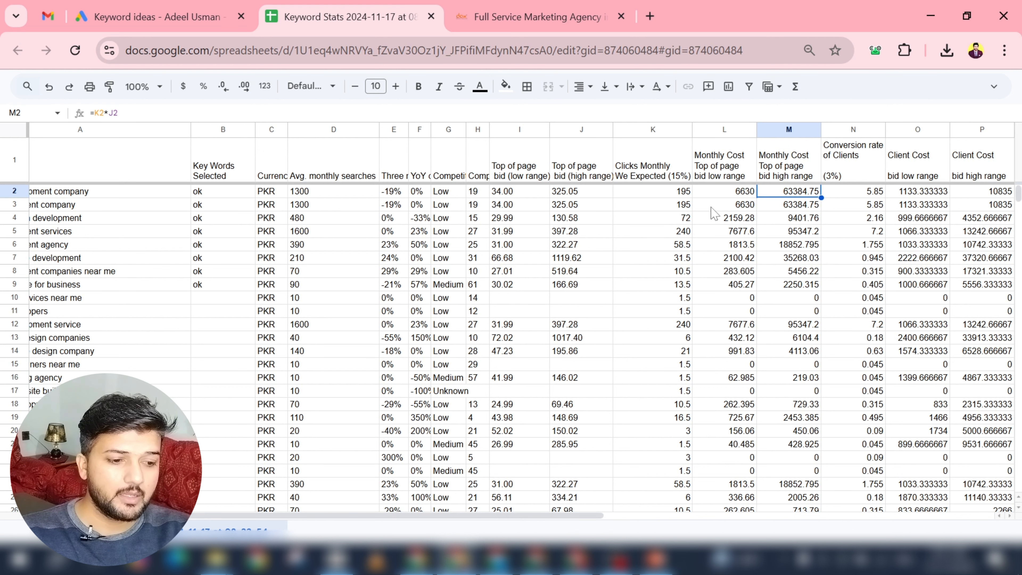
# Compare the first keyword's low and high range client costs with the client life time value in Q2.
pyautogui.press('Right')
pyautogui.press('Right')
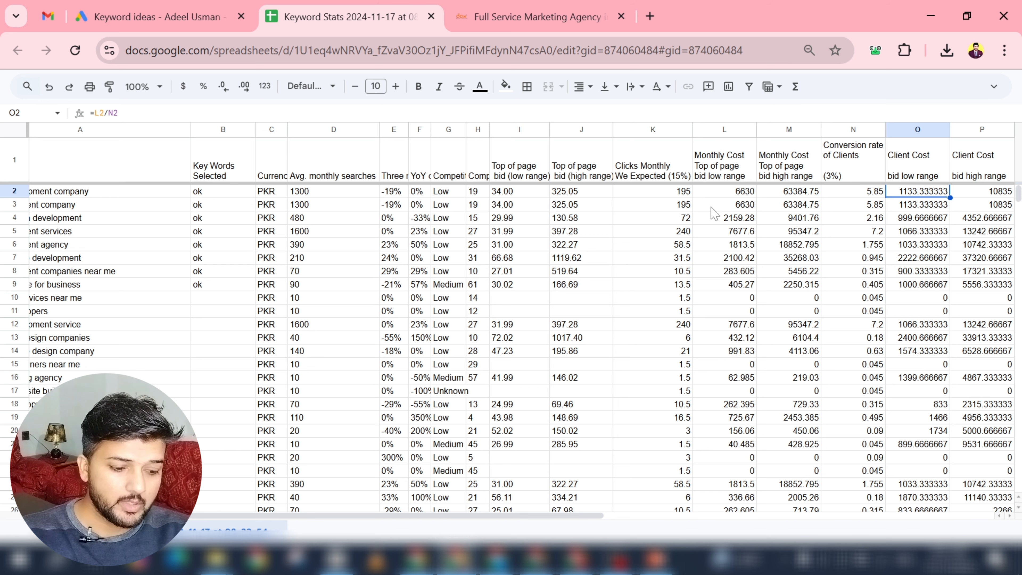
pyautogui.press('Right')
pyautogui.press('Right')
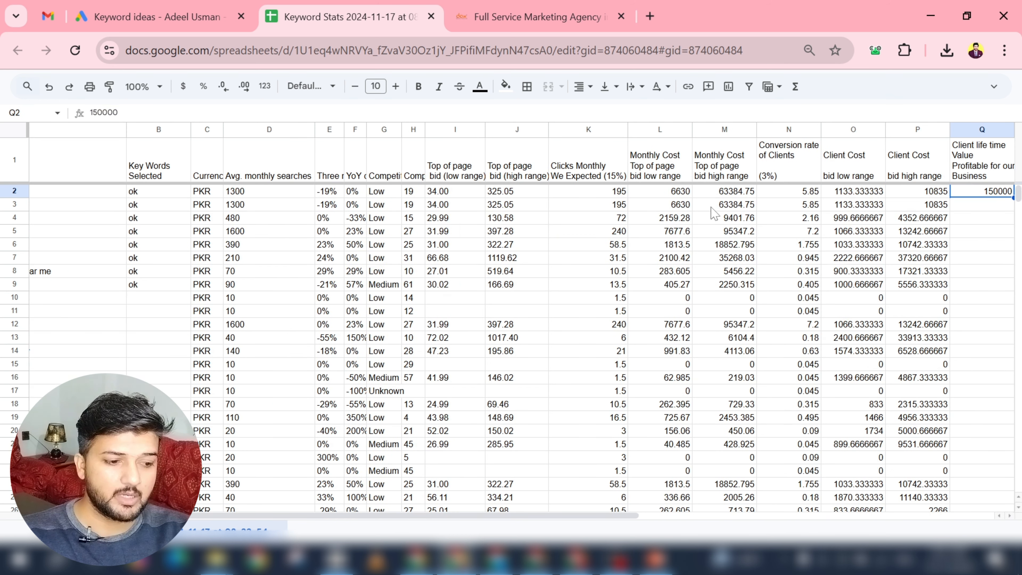
pyautogui.press('Left')
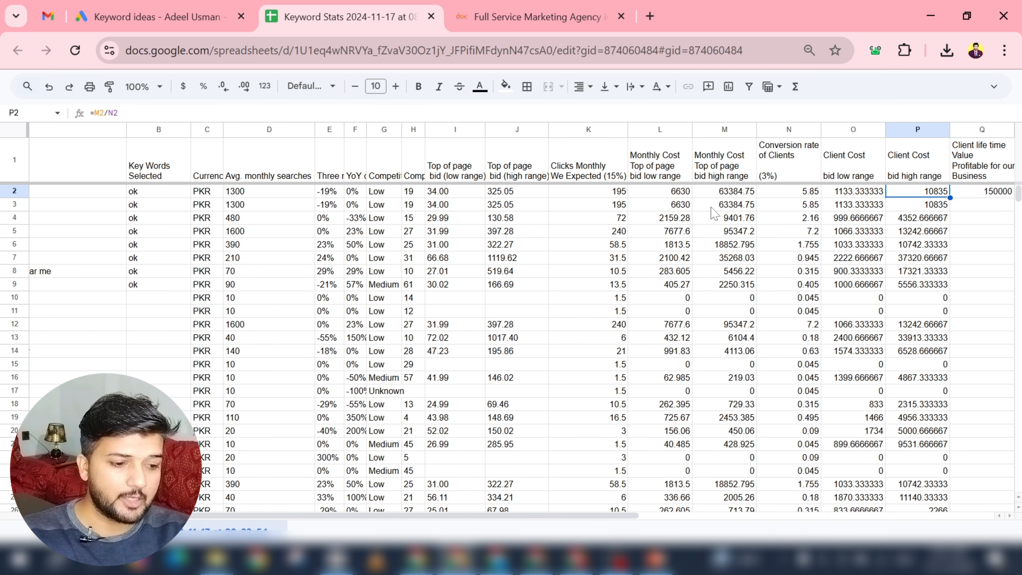
pyautogui.press('Right')
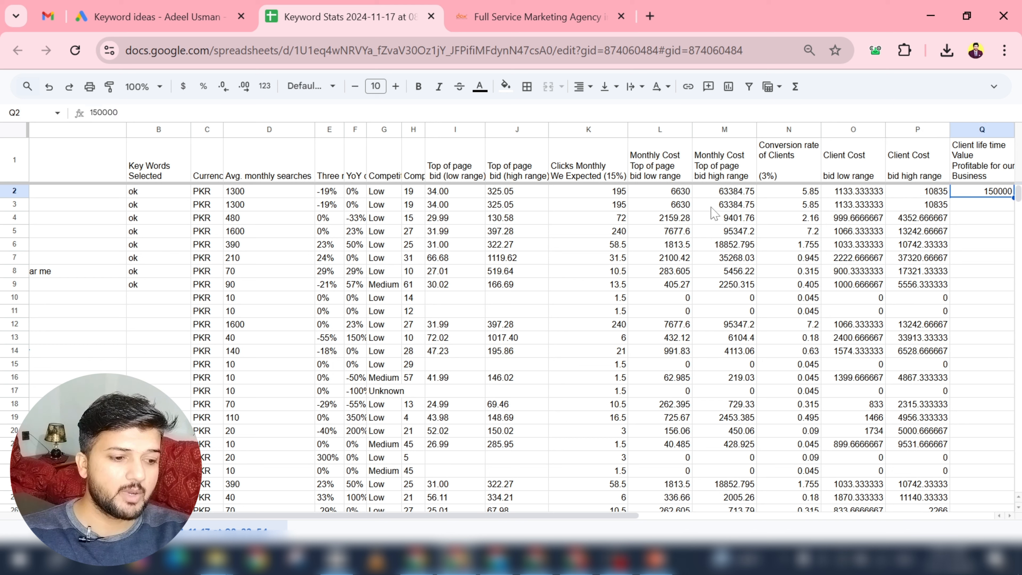